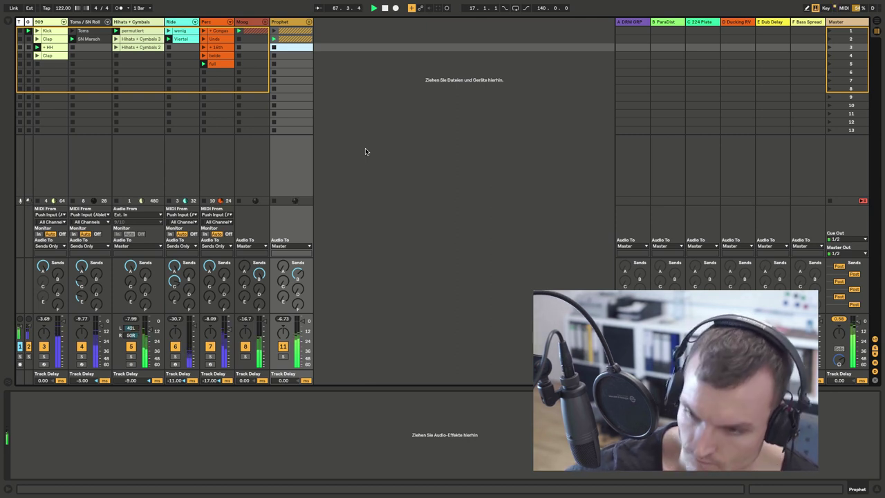
Restart playback of the session and stop the clips running on the Ride and Toms / SN Roll tracks.
{"action": "key", "text": "space"}
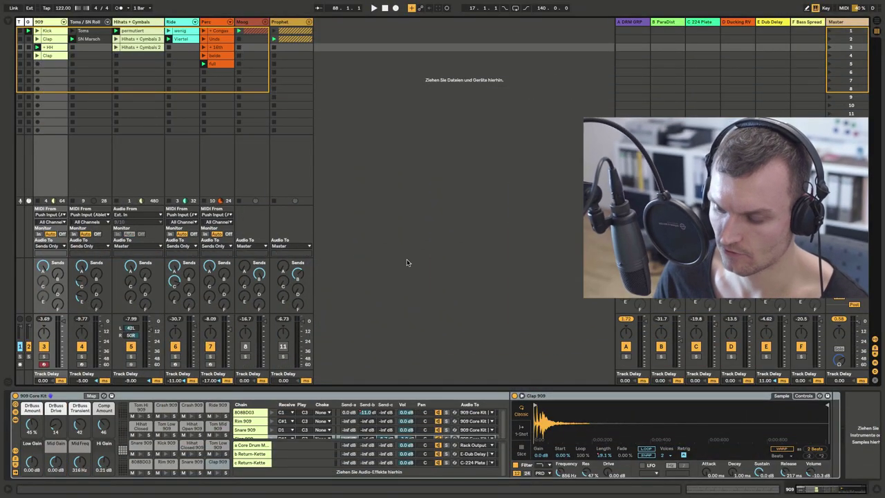
{"action": "key", "text": "space"}
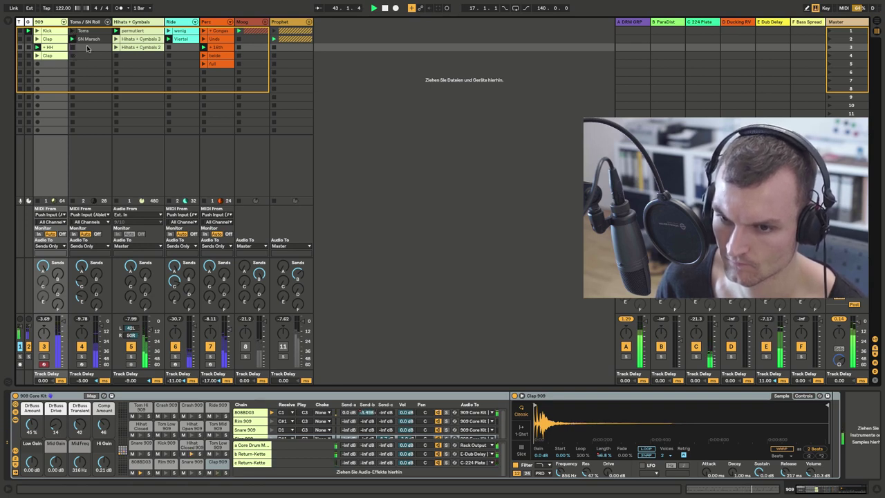
{"action": "left_click", "coordinate": [169, 48]}
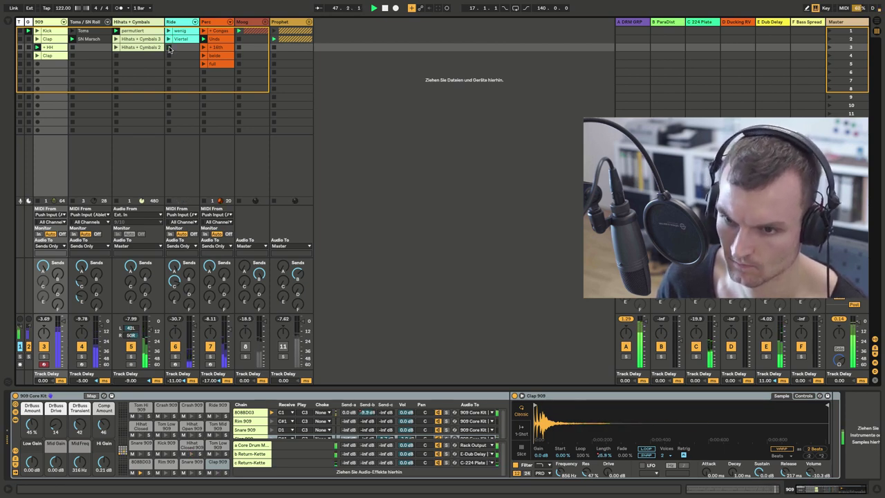
{"action": "left_click", "coordinate": [71, 38]}
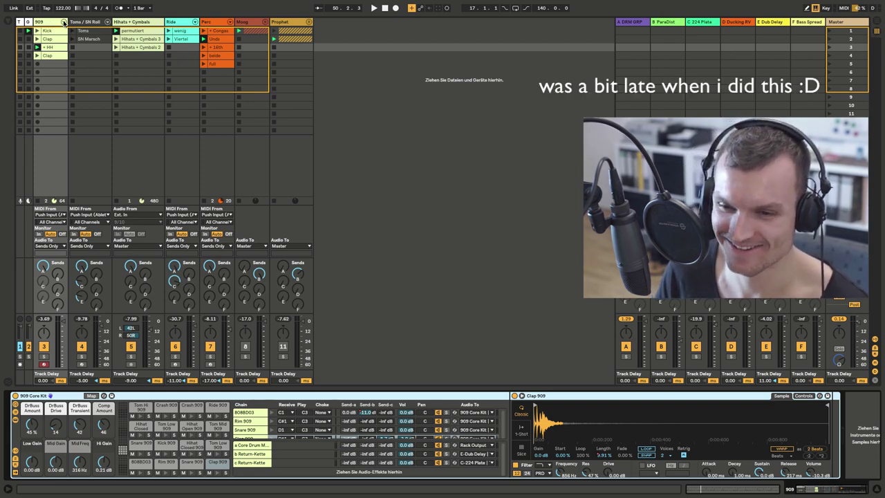
Expand the 909 track into its individual drum chains and open the devices of the 808BD03 chain.
{"action": "left_click", "coordinate": [63, 22]}
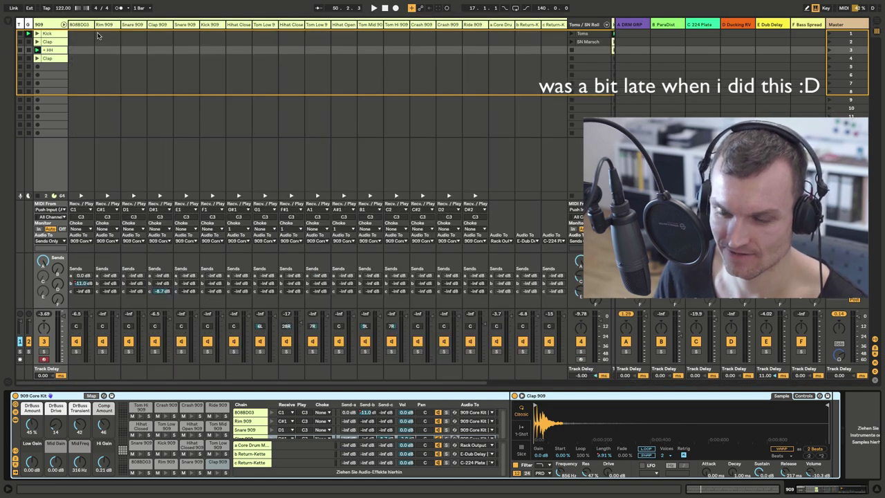
{"action": "right_click", "coordinate": [121, 74]}
{"action": "left_click", "coordinate": [102, 68]}
{"action": "left_click", "coordinate": [81, 26]}
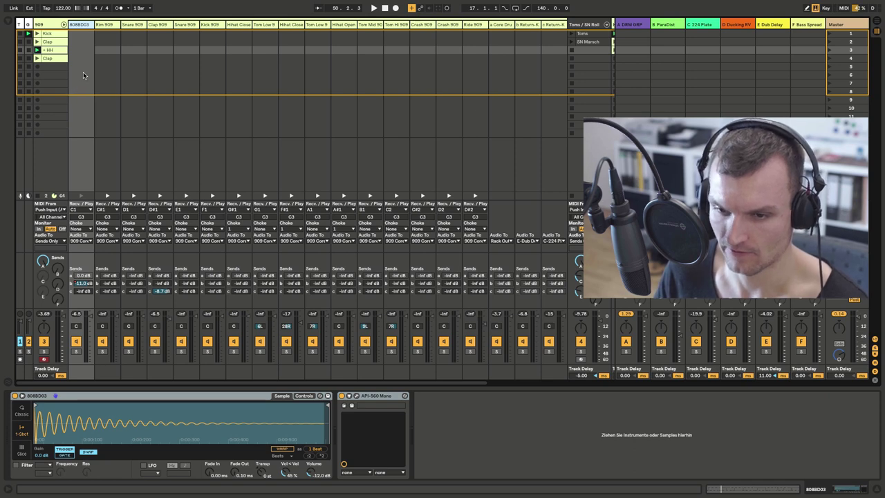
Audition the soloed 909 track, briefly soloing the E Dub Delay return to hear the delayed signal.
{"action": "left_click", "coordinate": [42, 352]}
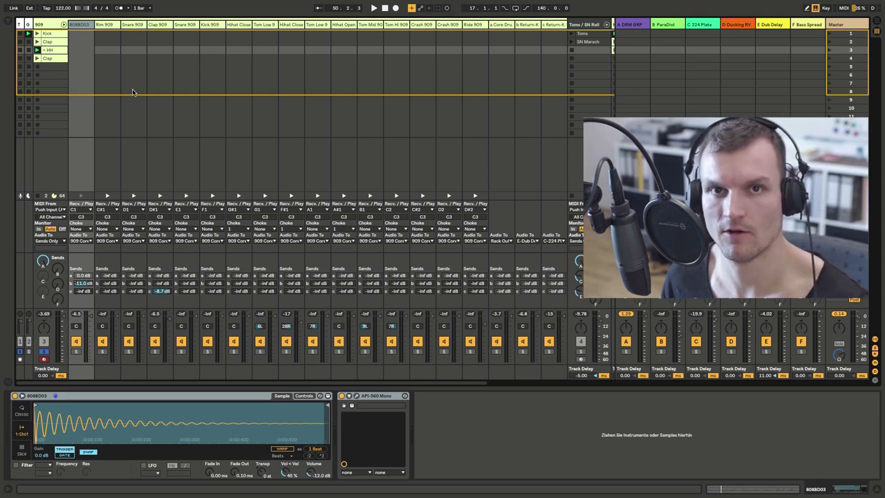
{"action": "key", "text": "space"}
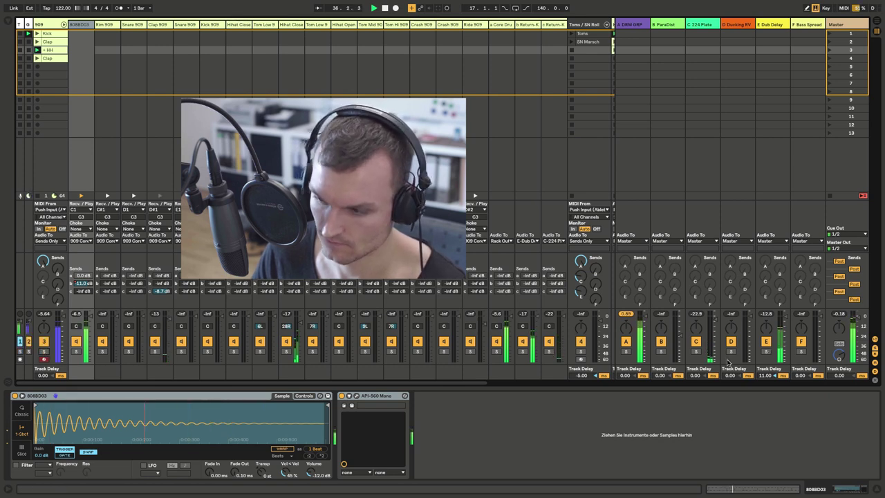
{"action": "left_click", "coordinate": [766, 351]}
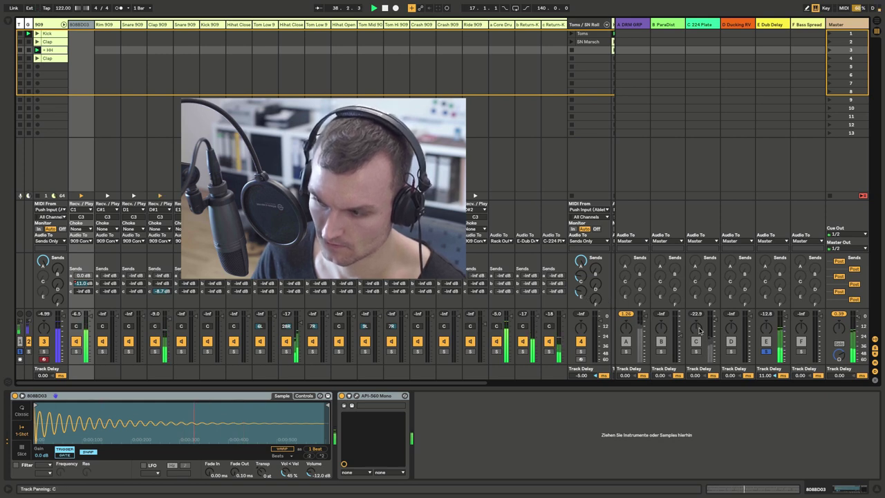
{"action": "left_click", "coordinate": [766, 351]}
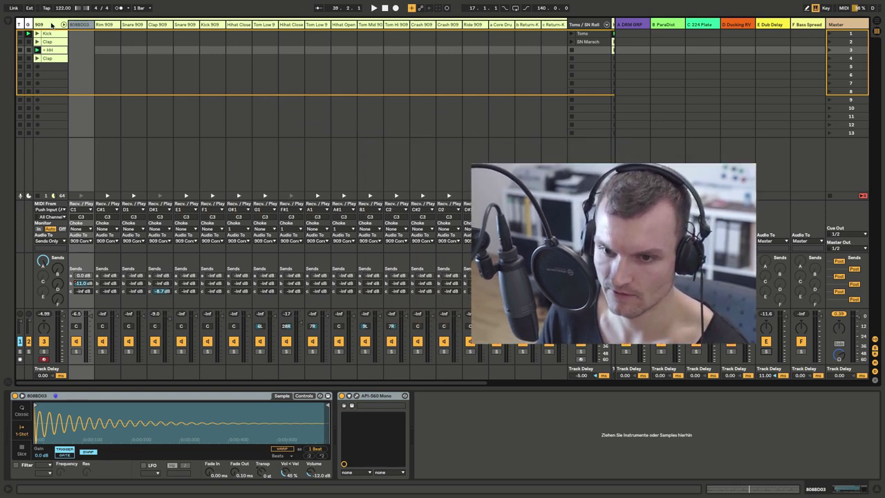
Fold the 909 track's chains and toggle the input/output and send sections of the 909 Core Kit rack off and back on.
{"action": "left_click", "coordinate": [52, 25]}
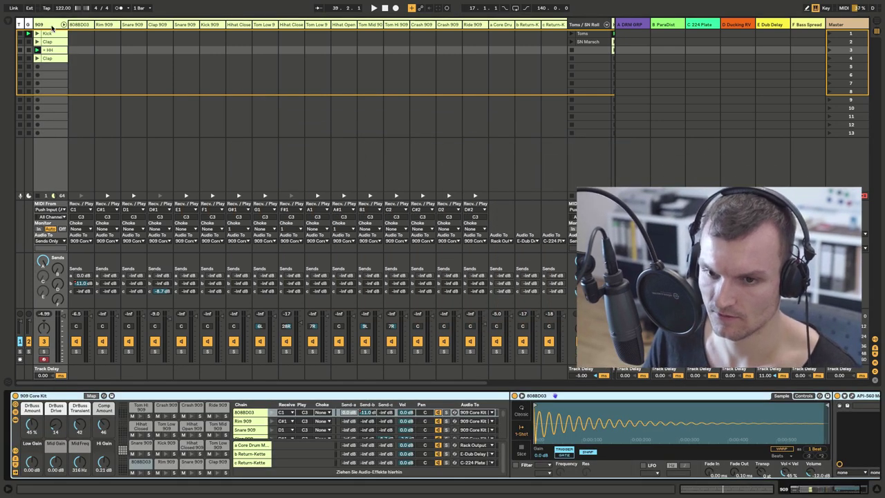
{"action": "left_click", "coordinate": [63, 24]}
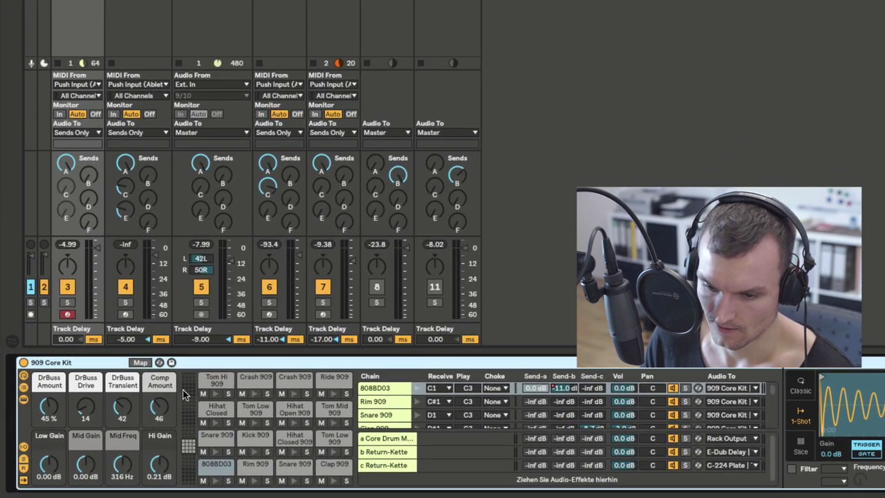
{"action": "left_click", "coordinate": [24, 448]}
{"action": "left_click", "coordinate": [25, 449]}
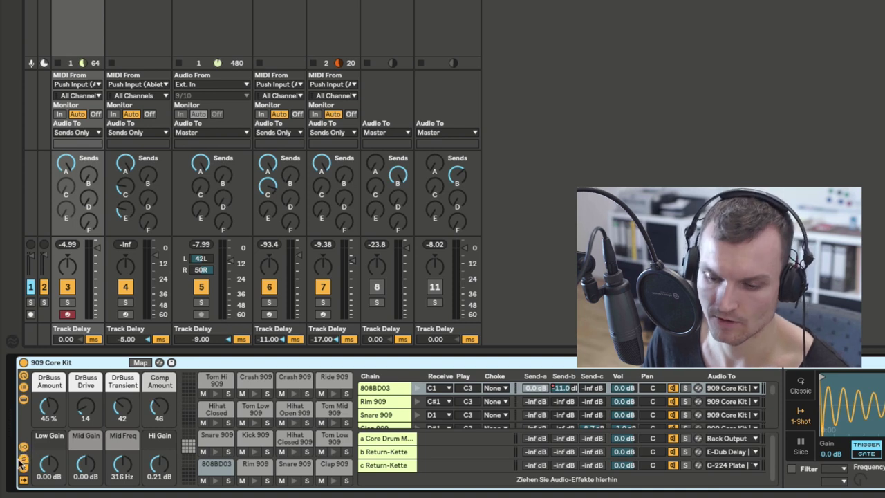
{"action": "left_click", "coordinate": [24, 461]}
{"action": "left_click", "coordinate": [25, 461]}
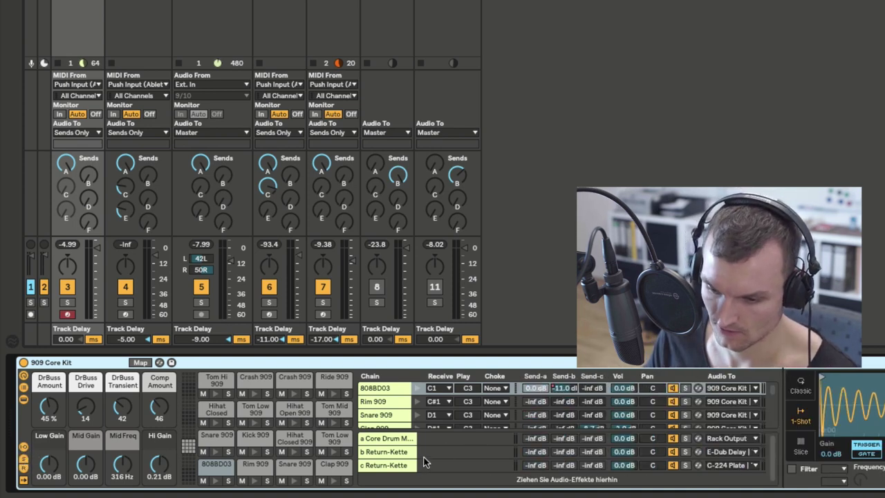
Bring up the option for creating a return chain in the 909 Core Kit rack, without creating one.
{"action": "left_click", "coordinate": [419, 481]}
{"action": "right_click", "coordinate": [418, 481]}
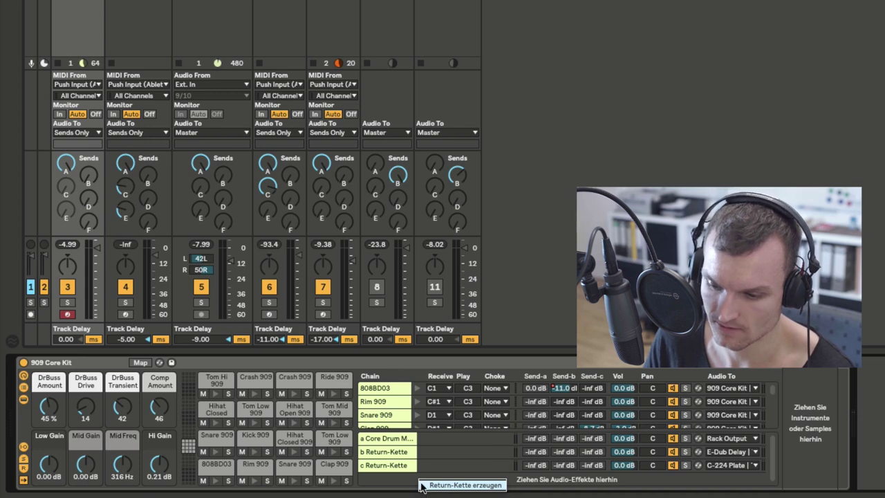
{"action": "left_click", "coordinate": [398, 485]}
Inspect the output routing choices of return chain b and the devices on the E Dub Delay return track.
{"action": "left_click", "coordinate": [391, 453]}
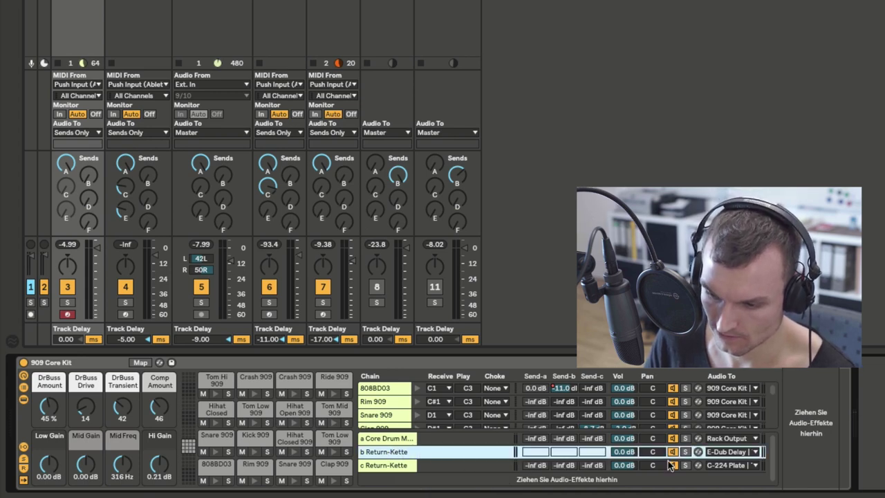
{"action": "left_click", "coordinate": [757, 453]}
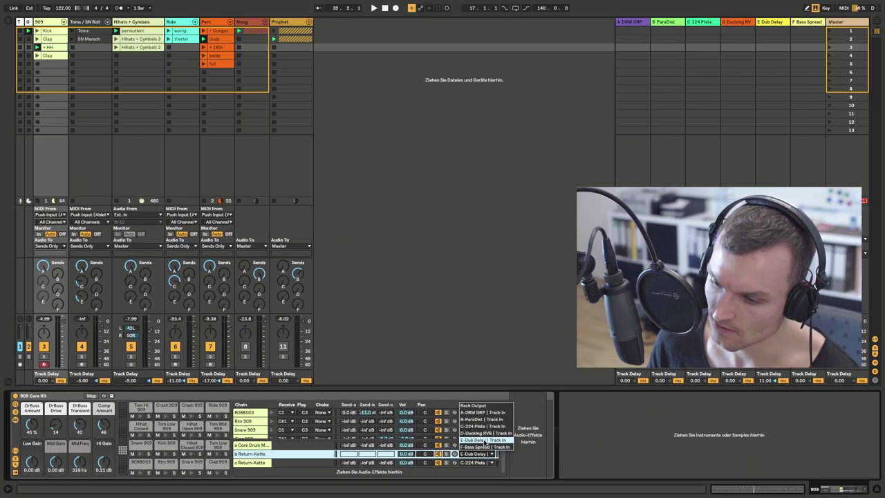
{"action": "left_click", "coordinate": [549, 450]}
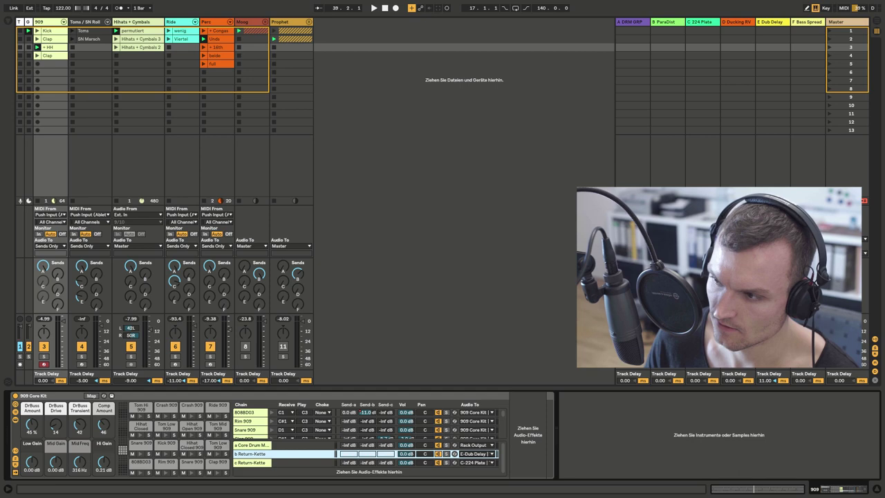
{"action": "left_click", "coordinate": [770, 22]}
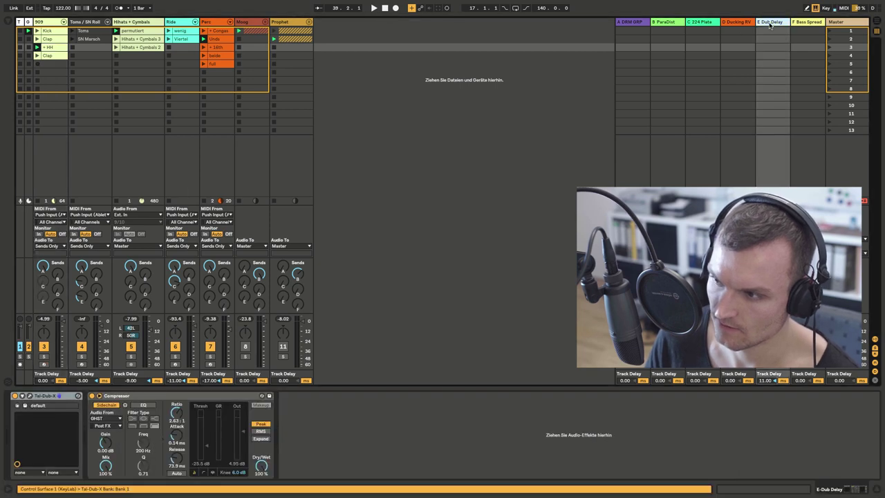
{"action": "left_click", "coordinate": [40, 22]}
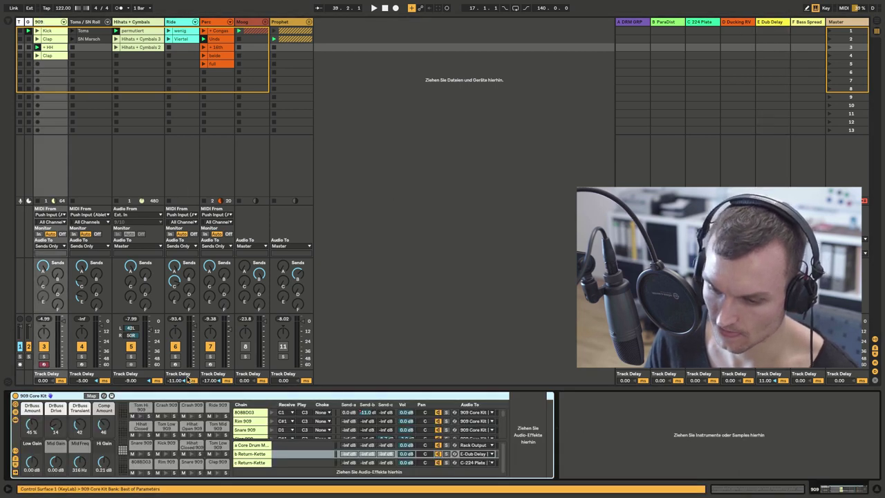
Show the automation of the 808BD03 chain's Send-b in the + HH clip's envelope view.
{"action": "left_click", "coordinate": [140, 464]}
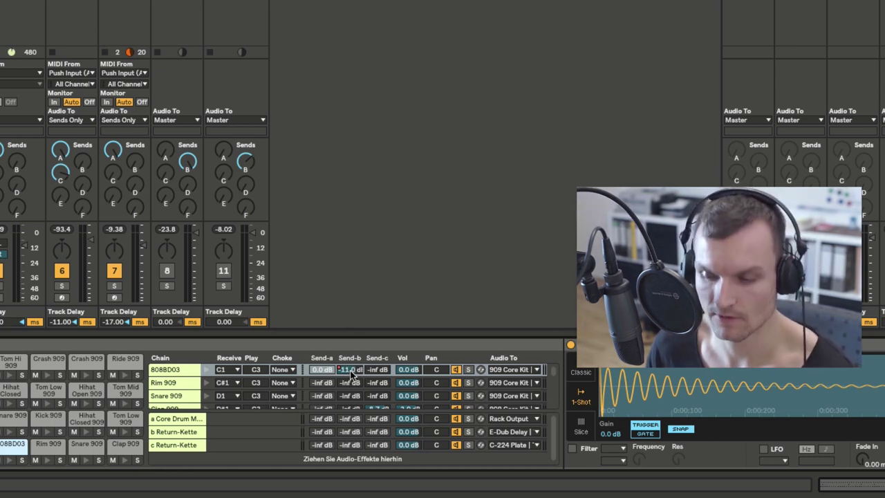
{"action": "right_click", "coordinate": [352, 374]}
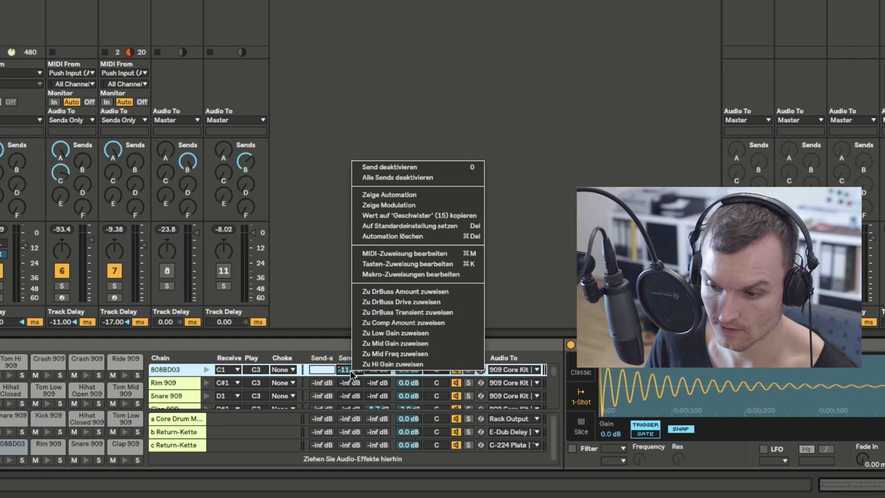
{"action": "left_click", "coordinate": [428, 199]}
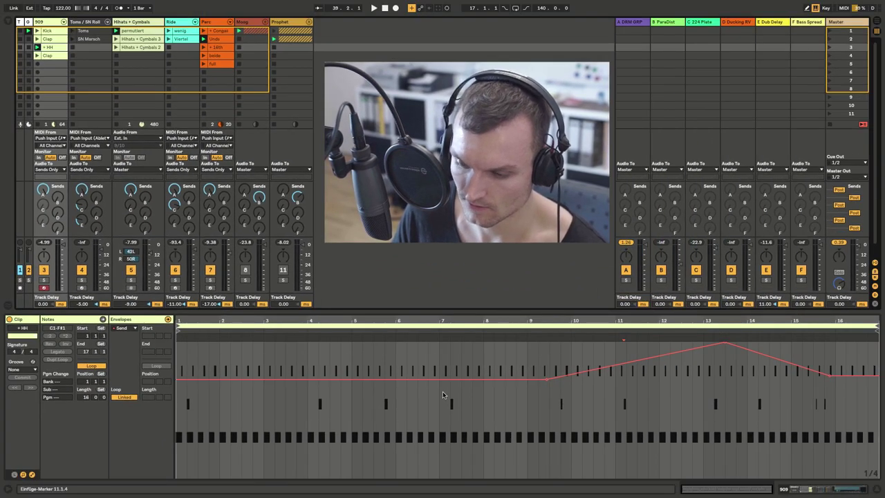
{"action": "left_click", "coordinate": [123, 398]}
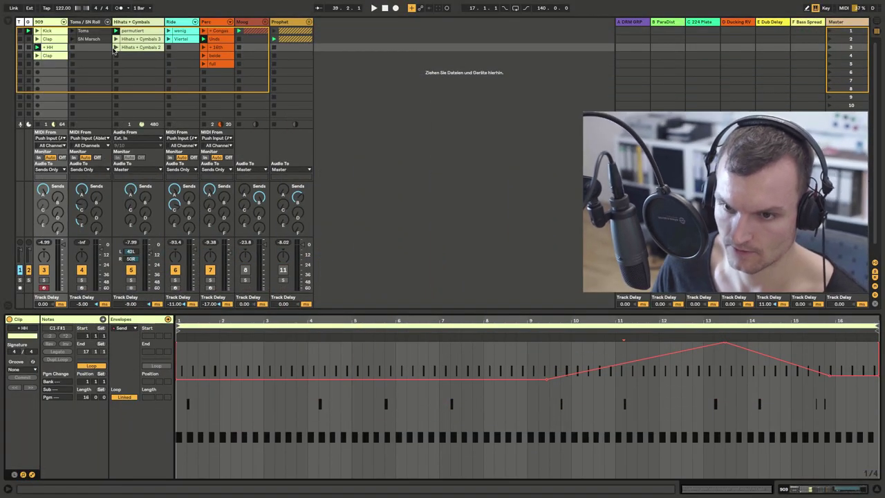
Expand the 909 track's chains, and play the + HH clip with the track and its F#1 Hihat Closed chain soloed.
{"action": "left_click", "coordinate": [48, 32]}
{"action": "left_click", "coordinate": [55, 47]}
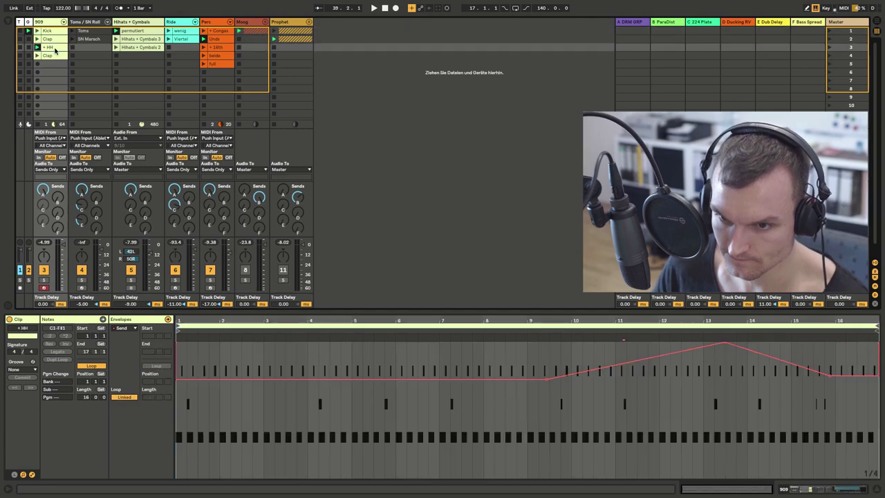
{"action": "left_click", "coordinate": [63, 22]}
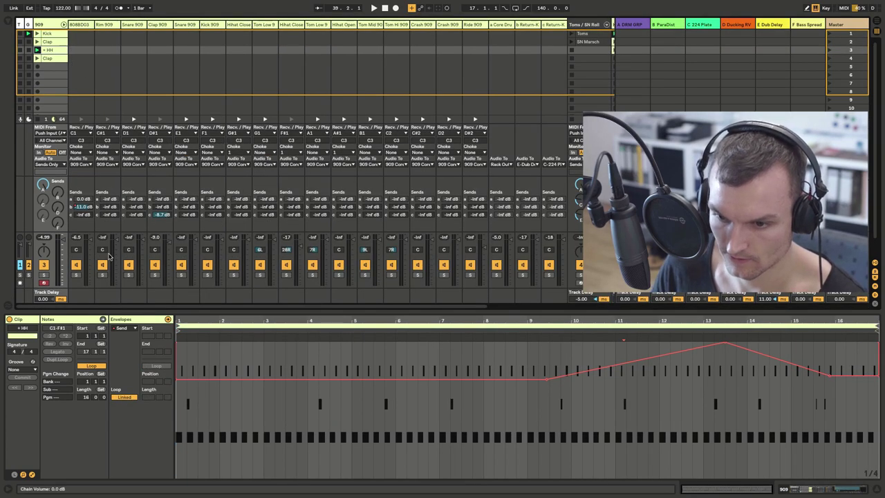
{"action": "left_click", "coordinate": [43, 274]}
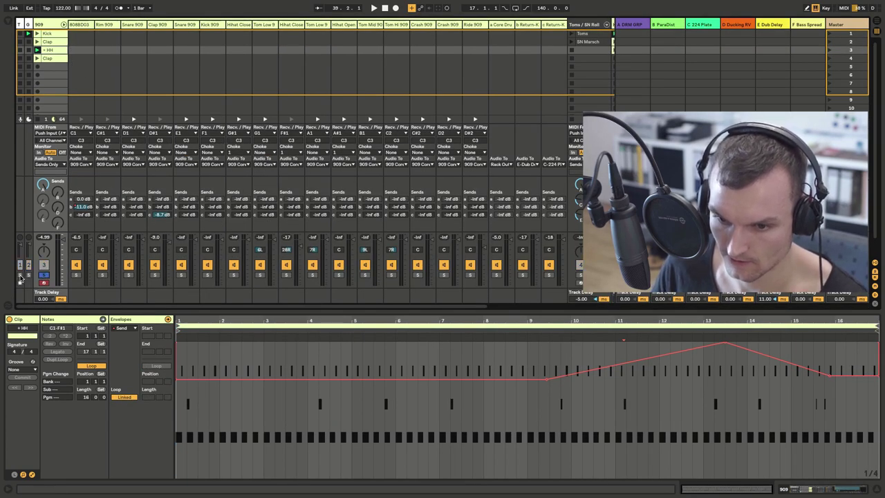
{"action": "key", "text": "space"}
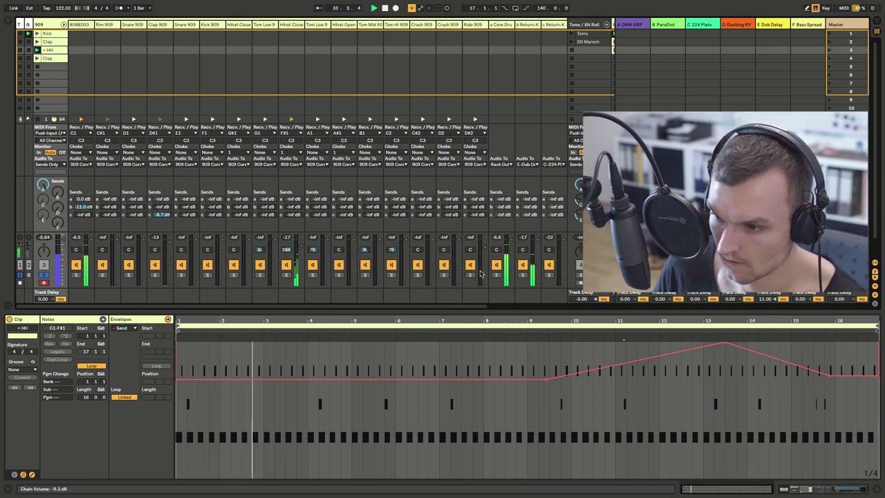
{"action": "left_click", "coordinate": [286, 275]}
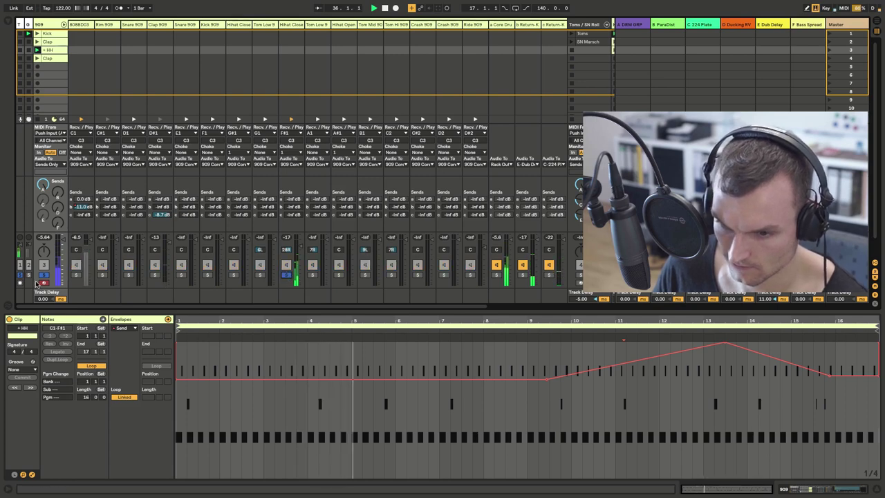
Show the automation envelope of the Hihat Closed 909 sampler's Volume in the + HH clip.
{"action": "left_click", "coordinate": [294, 26]}
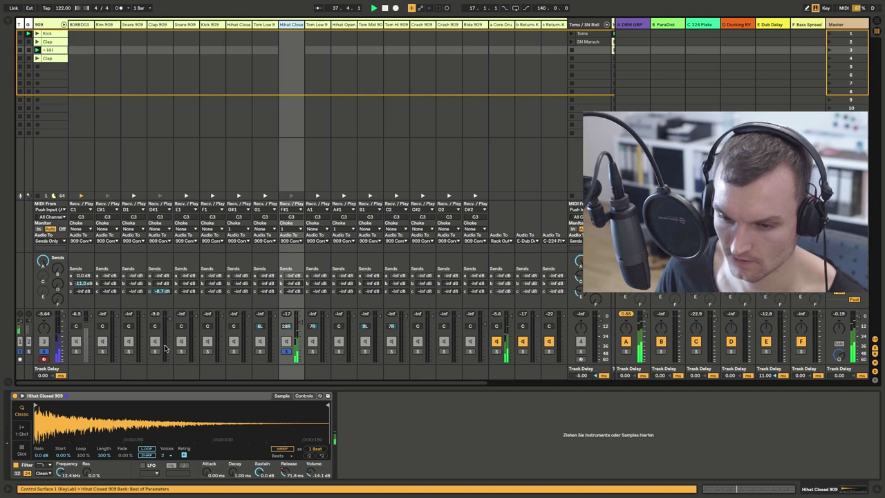
{"action": "right_click", "coordinate": [286, 476]}
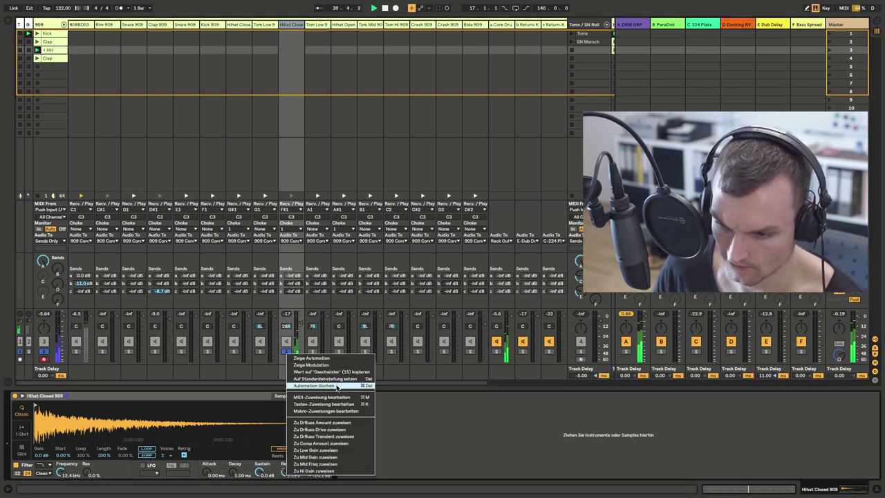
{"action": "left_click", "coordinate": [314, 359]}
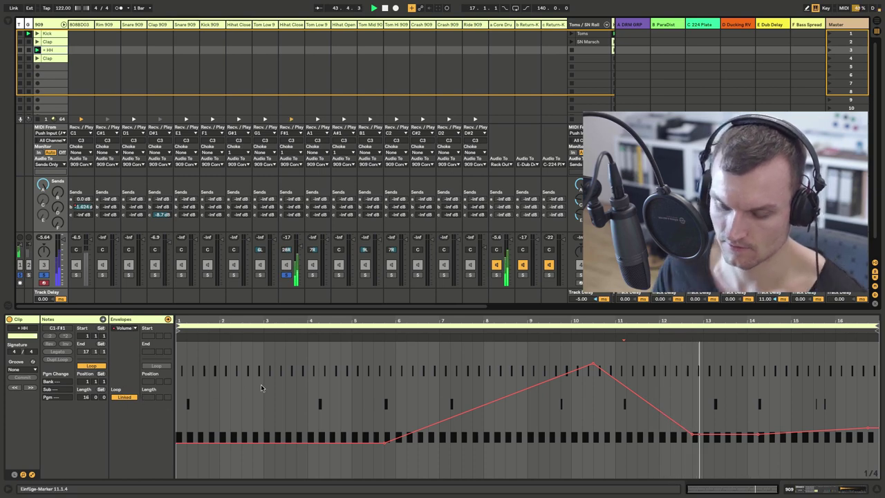
Unlink the Volume envelope from the clip, shorten its loop to end at bar 16, and link it again.
{"action": "left_click", "coordinate": [126, 398]}
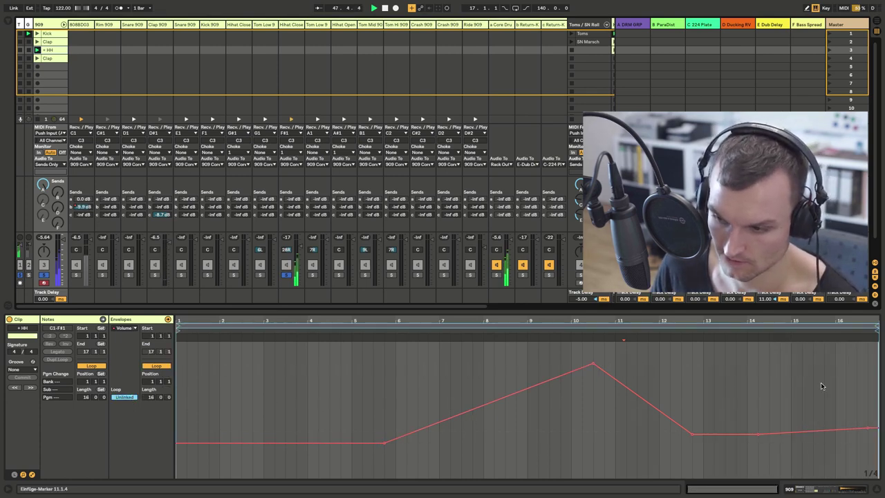
{"action": "left_click_drag", "start_coordinate": [878, 327], "coordinate": [744, 332]}
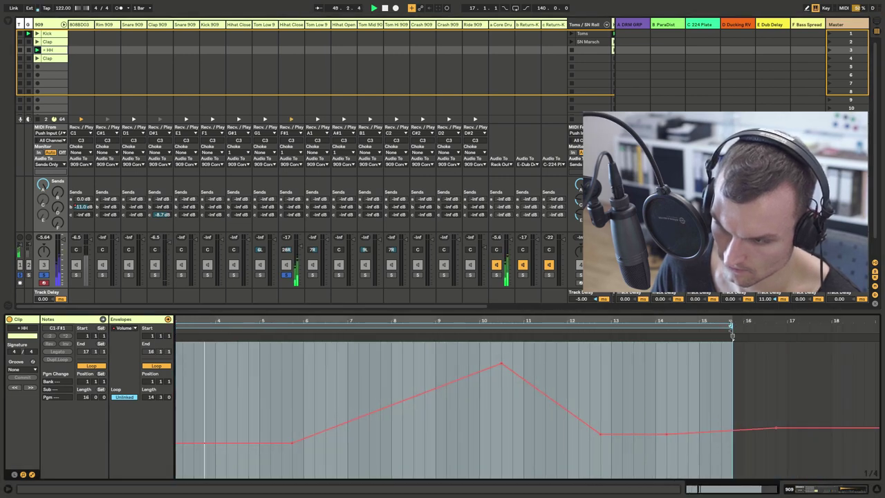
{"action": "left_click", "coordinate": [125, 397]}
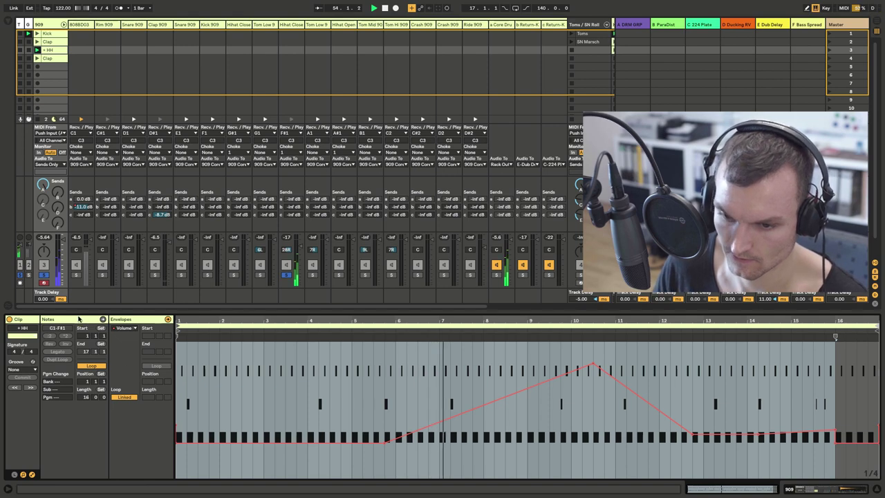
Solo the Clap 909 chain and show the automation envelope of its sampler's Length in the + HH clip.
{"action": "left_click", "coordinate": [155, 275]}
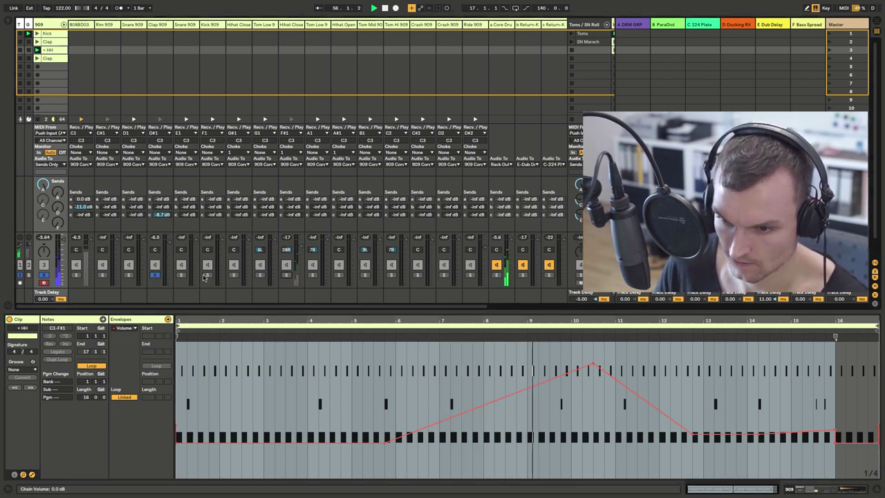
{"action": "left_click", "coordinate": [158, 27]}
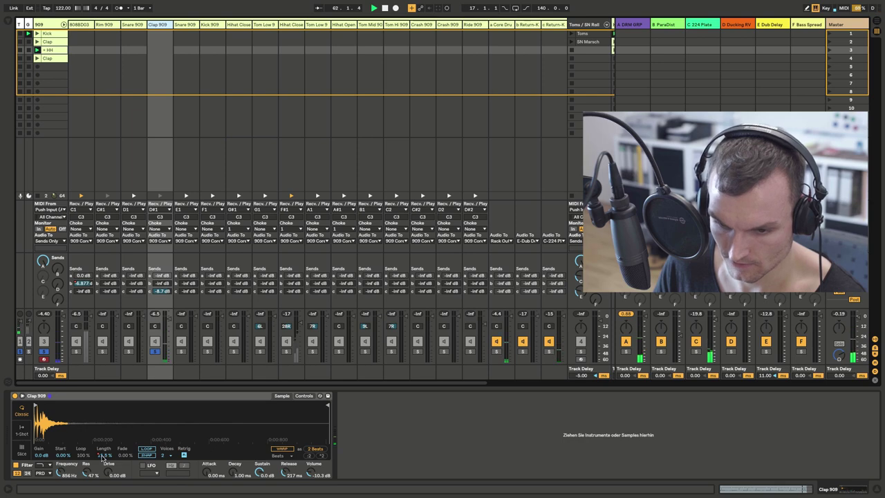
{"action": "right_click", "coordinate": [102, 457]}
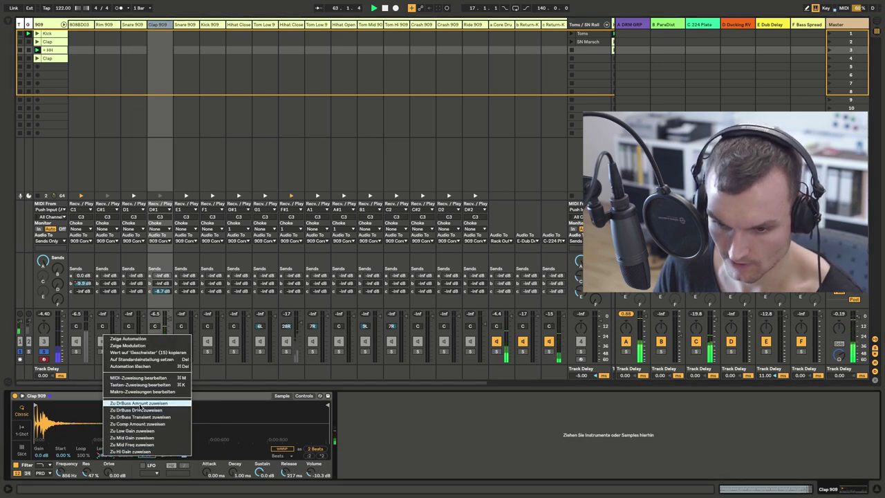
{"action": "left_click", "coordinate": [128, 339]}
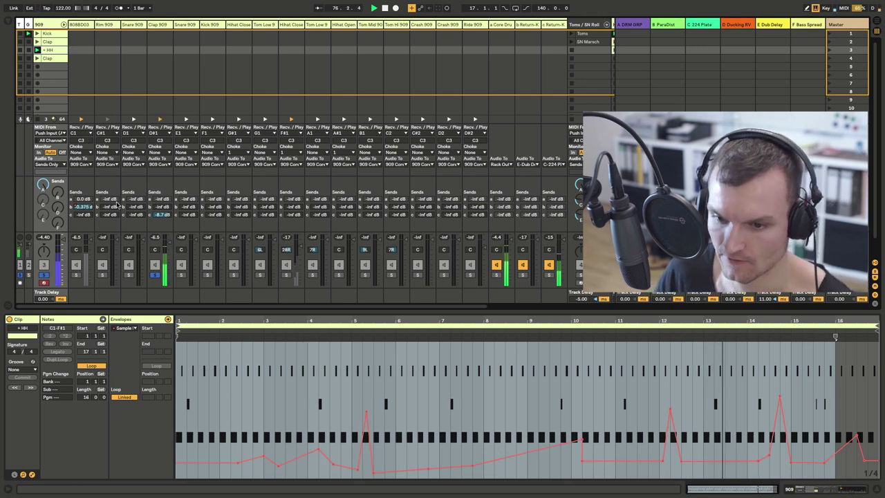
Show the automation envelope of the Clap 909 sampler's Transpose in the + HH clip.
{"action": "left_click", "coordinate": [167, 32]}
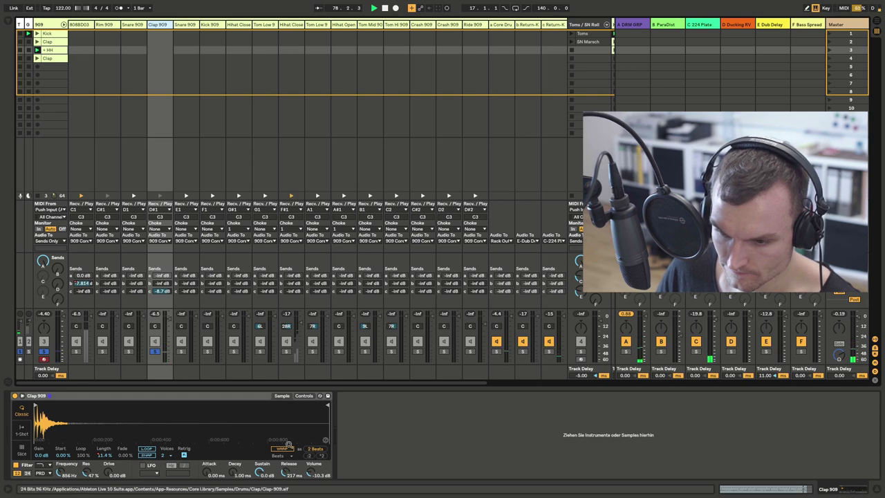
{"action": "left_click", "coordinate": [305, 396]}
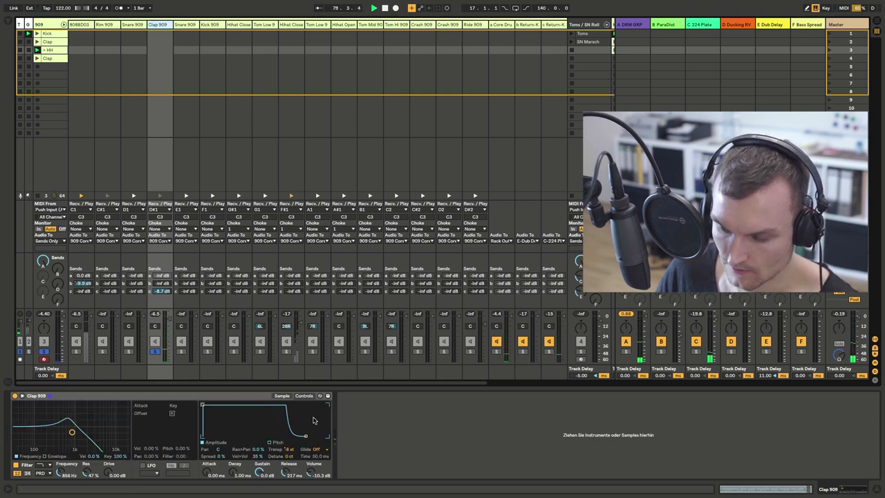
{"action": "right_click", "coordinate": [289, 453]}
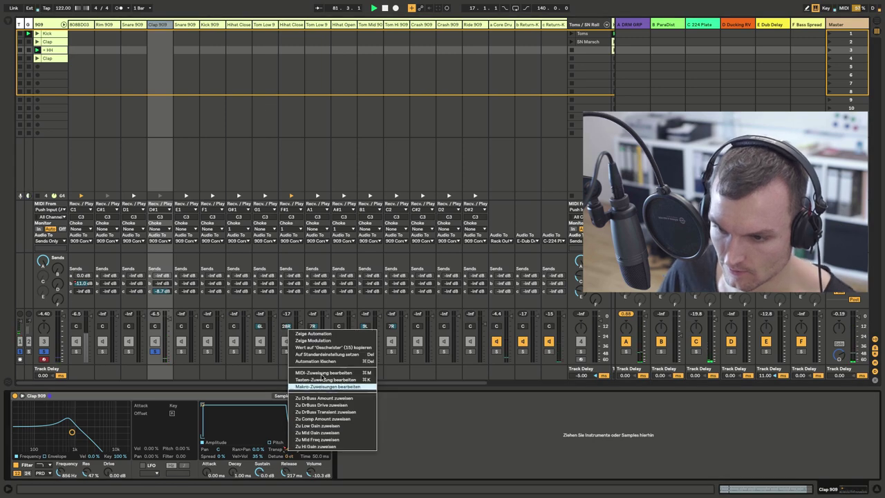
{"action": "left_click", "coordinate": [330, 339]}
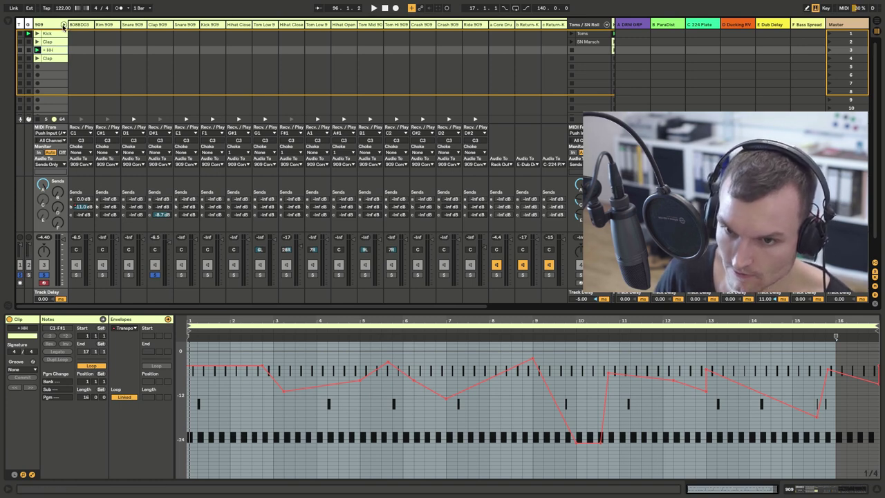
Clear the Clap 909 chain solo and the track solos, and play the full groove with the 909 chains expanded.
{"action": "left_click", "coordinate": [63, 25]}
{"action": "left_click", "coordinate": [44, 280]}
{"action": "left_click", "coordinate": [44, 280]}
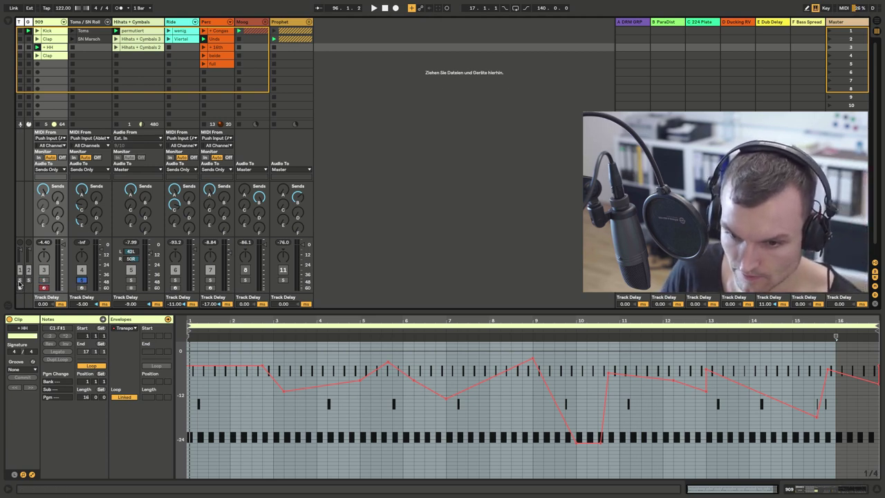
{"action": "left_click", "coordinate": [53, 25]}
{"action": "left_click", "coordinate": [63, 22]}
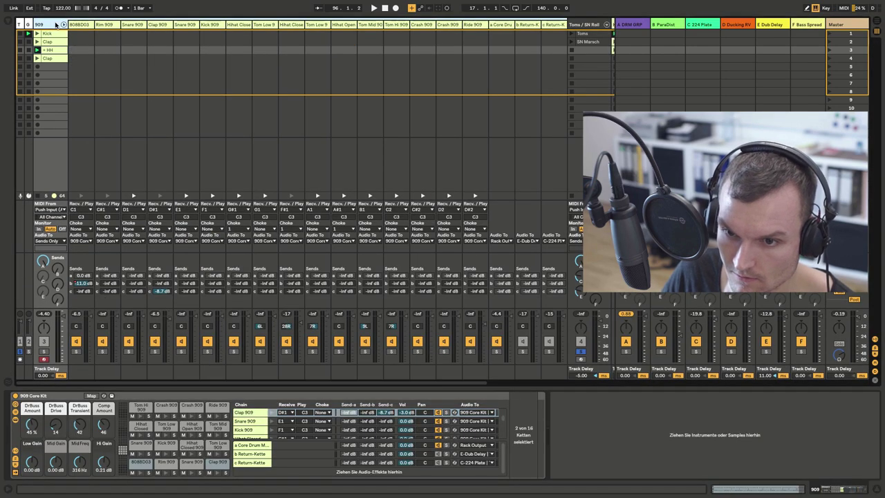
{"action": "key", "text": "space"}
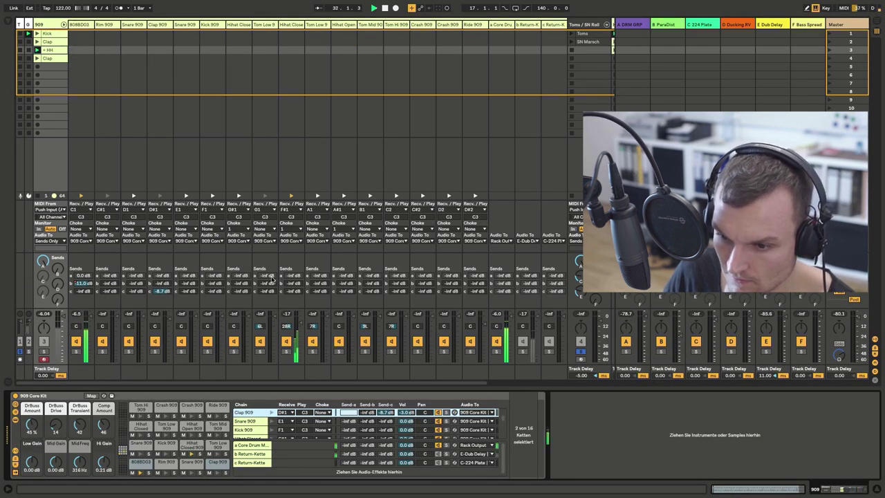
{"action": "double_click", "coordinate": [45, 352]}
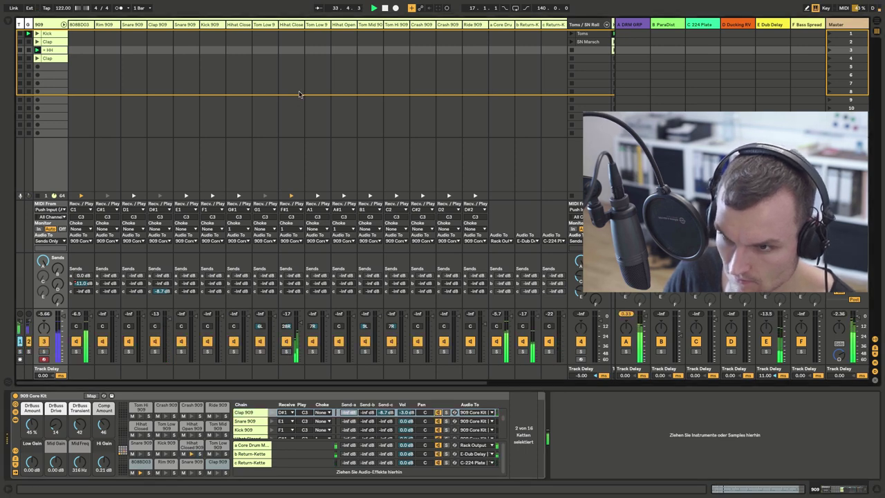
View the F#1 Hihat Closed sampler, return to the 909 track's rack, and collapse its chains.
{"action": "left_click", "coordinate": [296, 25]}
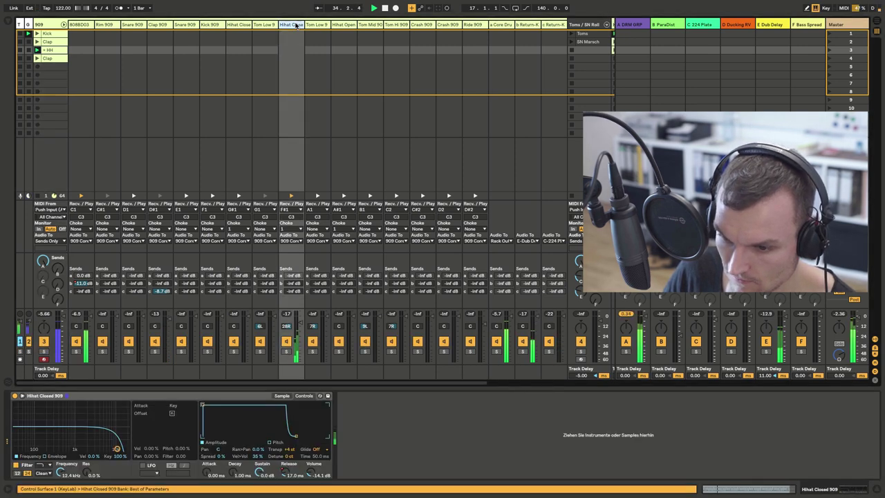
{"action": "left_click", "coordinate": [56, 25]}
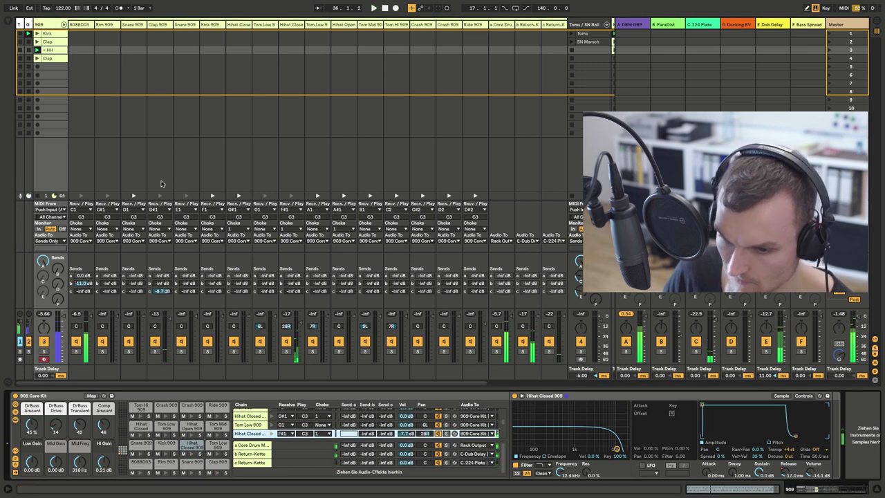
{"action": "left_click", "coordinate": [62, 25]}
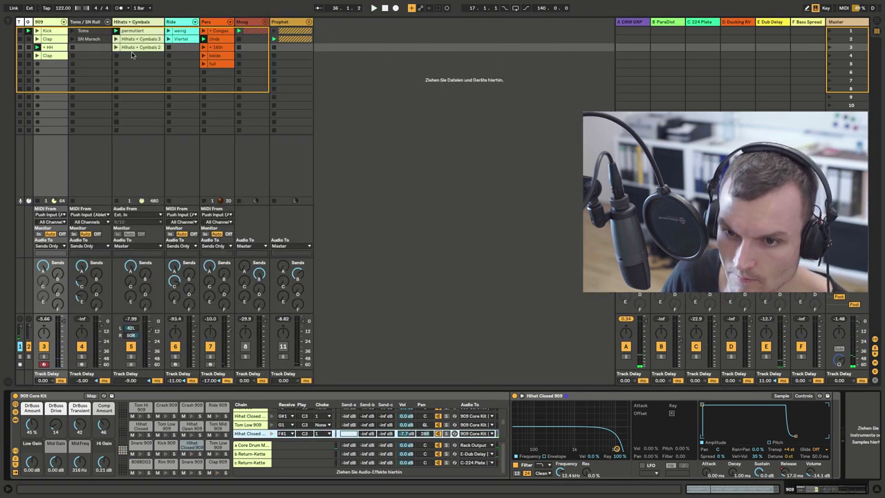
Select the Toms / SN Roll track, solo it together with track 1, and start playback.
{"action": "left_click", "coordinate": [81, 22]}
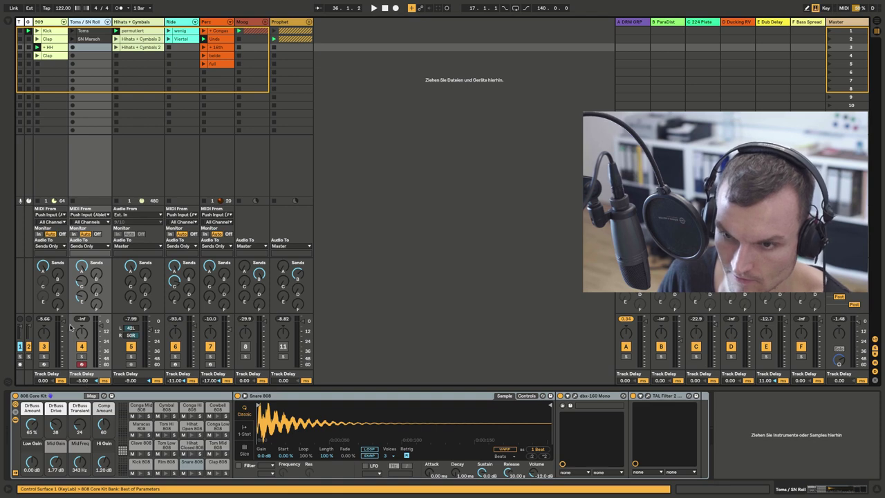
{"action": "left_click", "coordinate": [92, 40]}
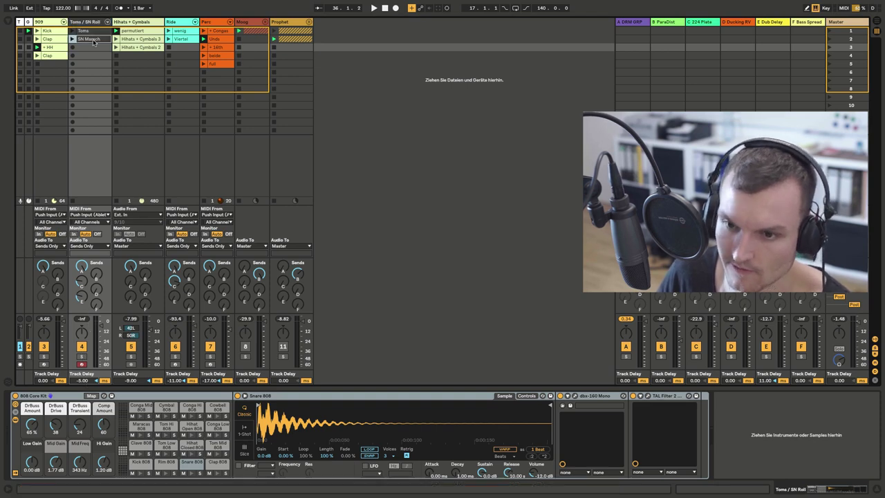
{"action": "left_click", "coordinate": [90, 32]}
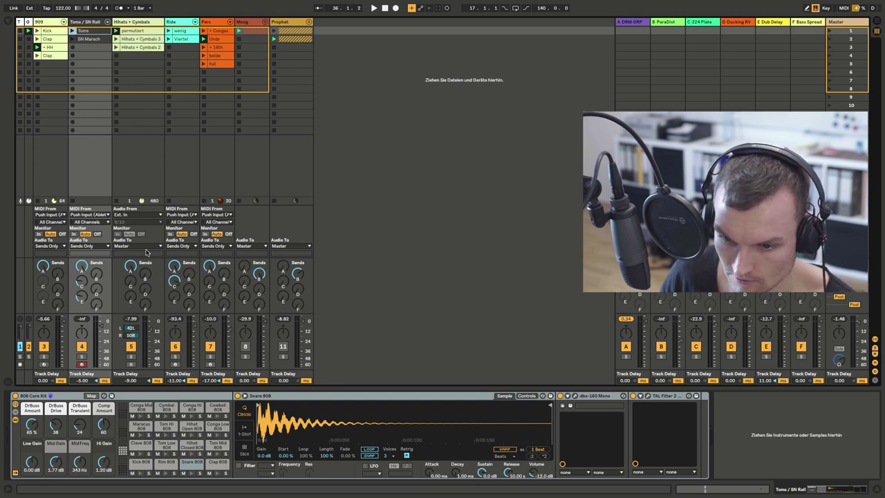
{"action": "left_click", "coordinate": [82, 357]}
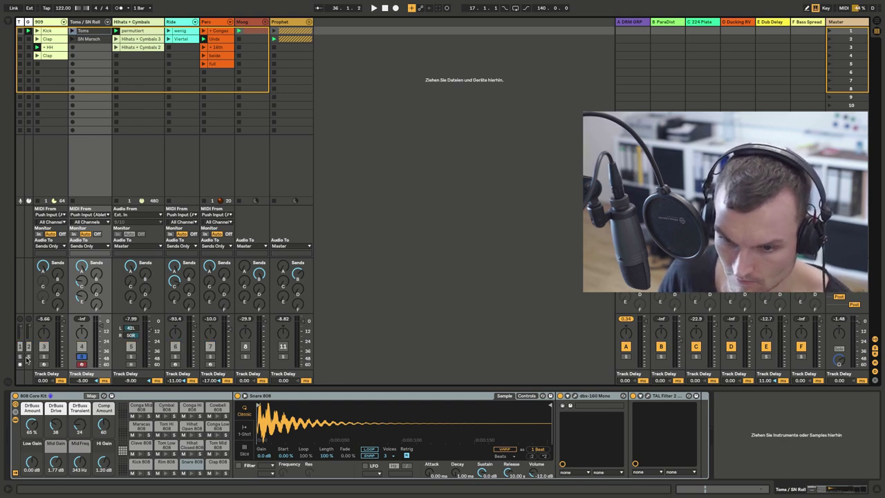
{"action": "left_click", "coordinate": [20, 357]}
{"action": "key", "text": "space"}
{"action": "left_click", "coordinate": [82, 357], "text": "super"}
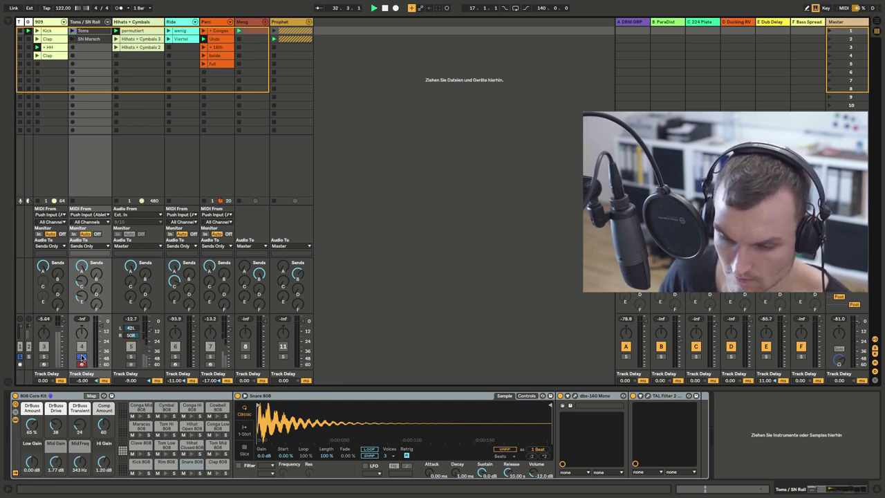
Launch the SN Marsch clip and open its notes with the Envelopes box hidden.
{"action": "left_click", "coordinate": [73, 39]}
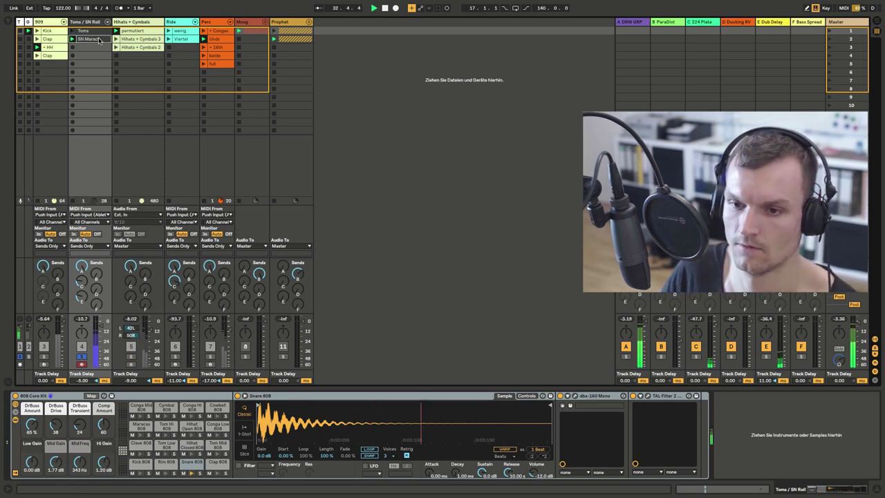
{"action": "double_click", "coordinate": [99, 40]}
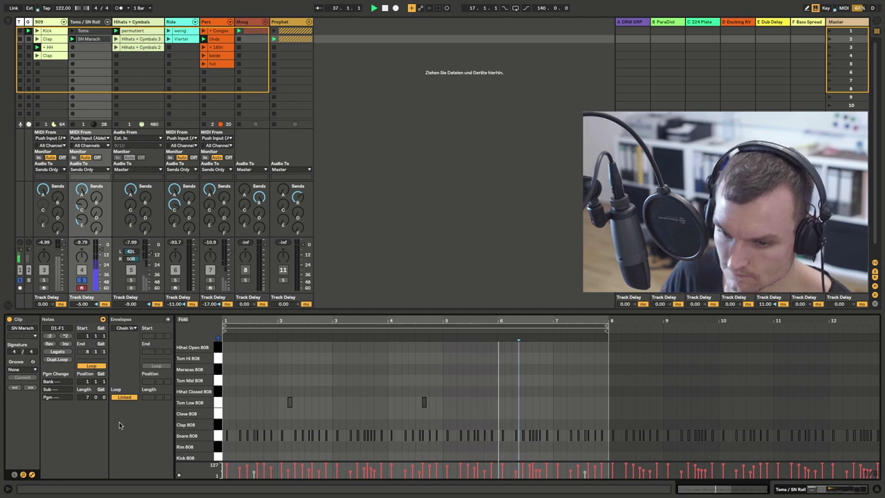
{"action": "left_click", "coordinate": [32, 475]}
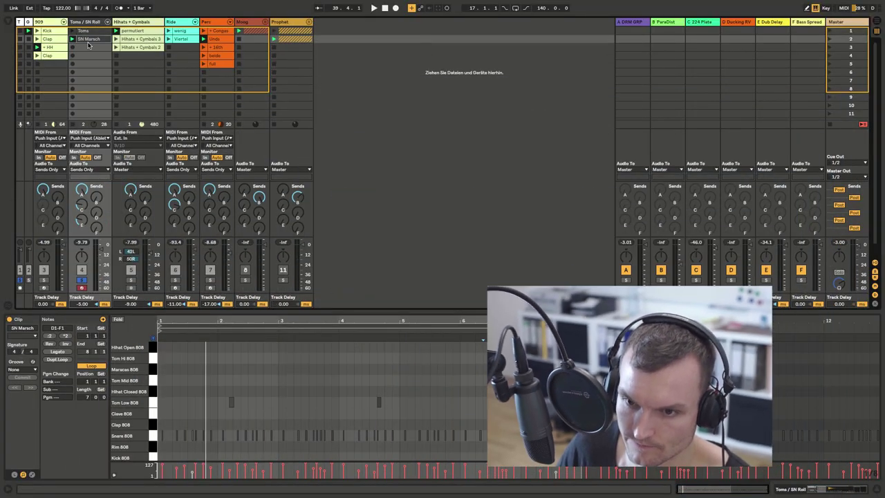
Display the dbx-160 Mono compressor of the Toms / SN Roll track, move its window aside, and close it.
{"action": "double_click", "coordinate": [87, 23]}
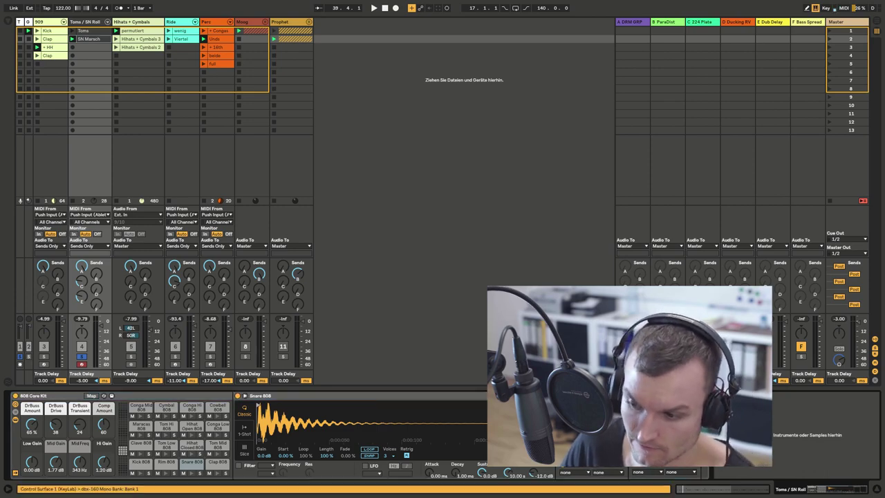
{"action": "key", "text": "super+alt+p"}
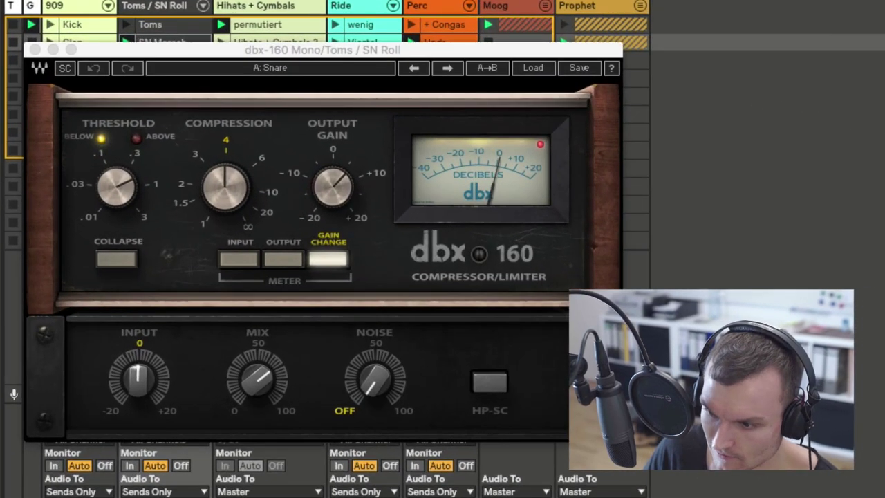
{"action": "left_click_drag", "start_coordinate": [350, 47], "coordinate": [538, 114]}
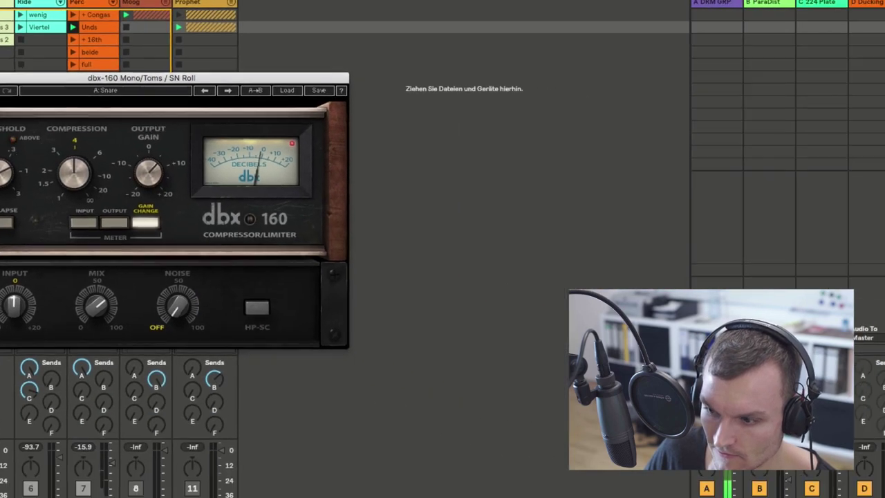
{"action": "key", "text": "super+alt+p"}
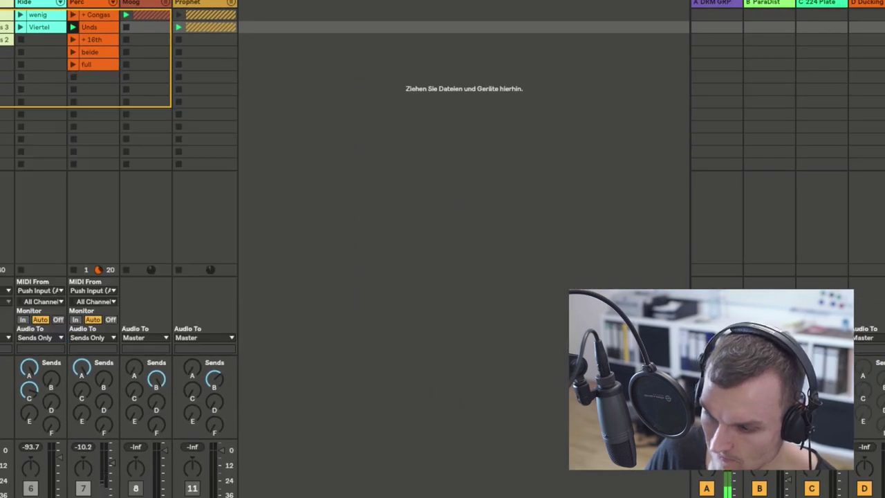
Position the TAL Filter 2 window of the Toms / SN Roll track and view its BPM Factor options, choosing x16.
{"action": "left_click_drag", "start_coordinate": [299, 127], "coordinate": [328, 117]}
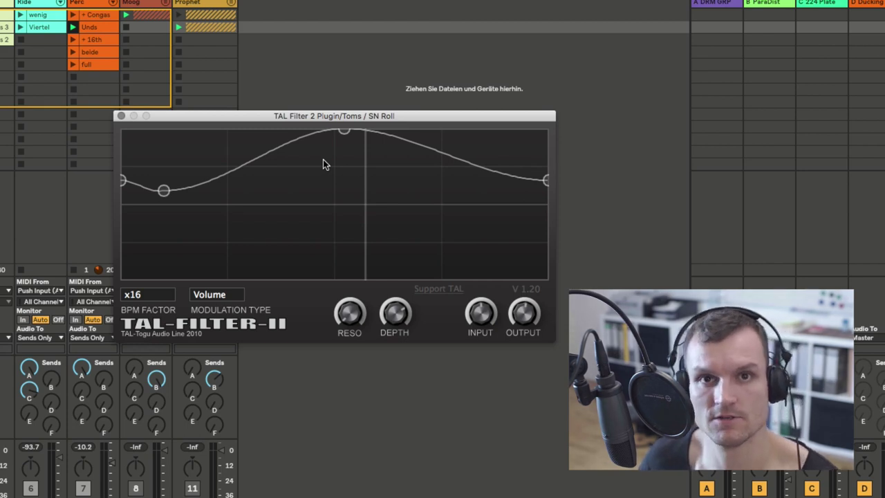
{"action": "left_click", "coordinate": [166, 295]}
{"action": "left_click", "coordinate": [289, 301]}
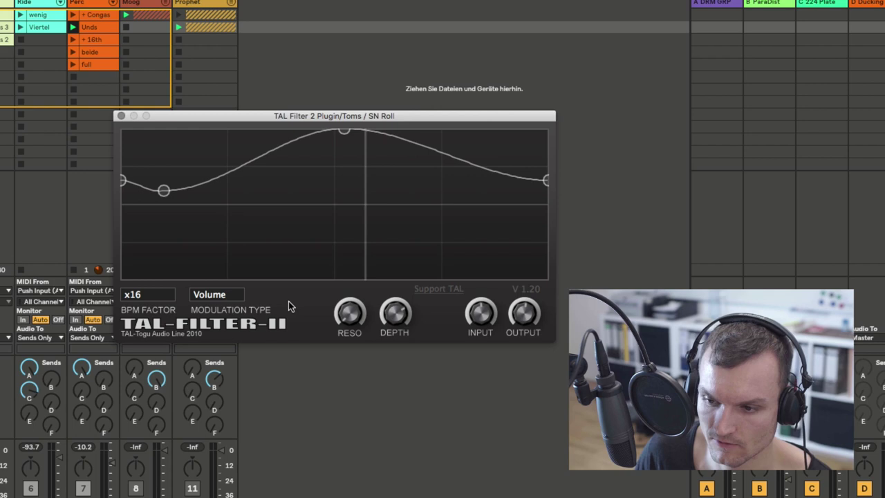
{"action": "left_click", "coordinate": [165, 296]}
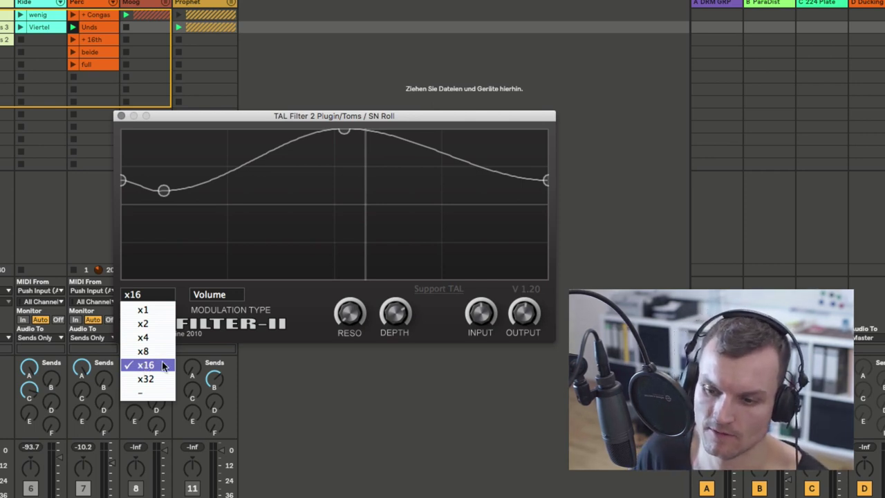
{"action": "left_click", "coordinate": [144, 365]}
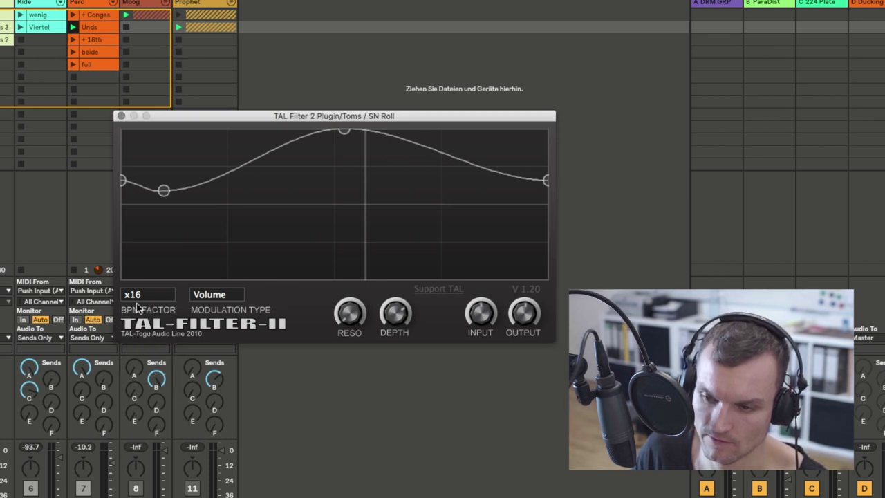
View the Modulation Type options of TAL Filter 2.
{"action": "left_click", "coordinate": [226, 296]}
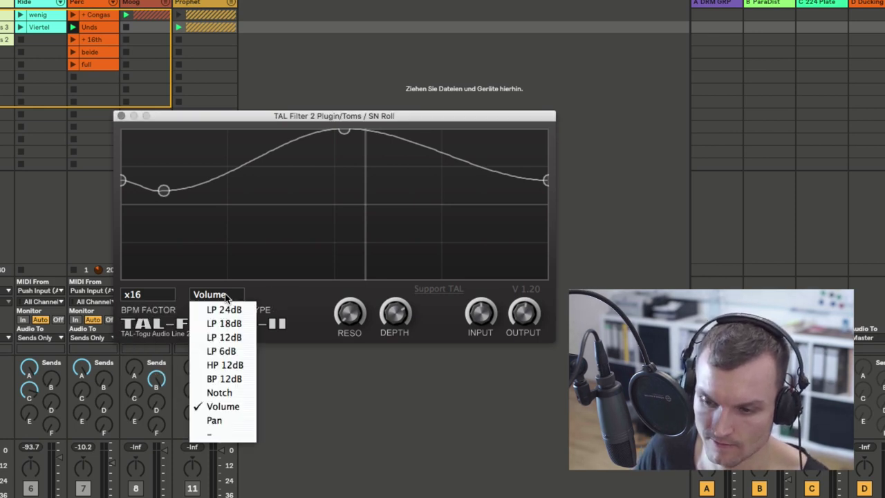
{"action": "left_click", "coordinate": [294, 297]}
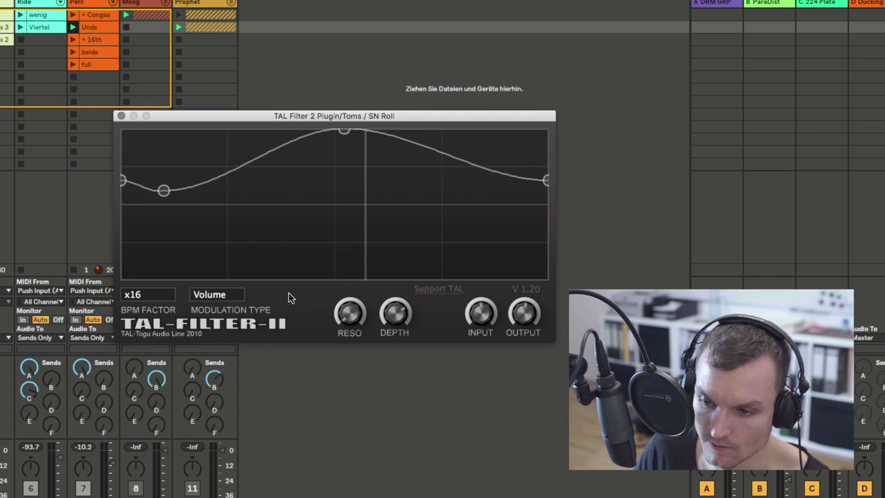
{"action": "left_click", "coordinate": [230, 296]}
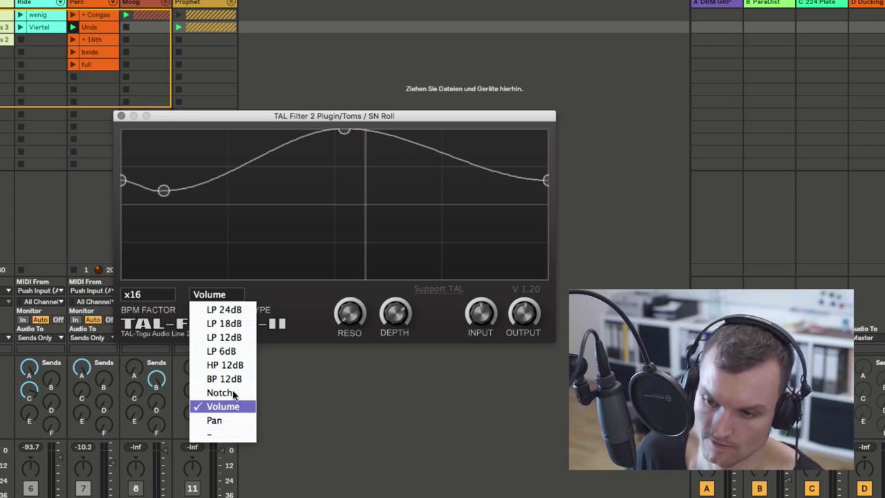
{"action": "left_click", "coordinate": [277, 293]}
{"action": "left_click", "coordinate": [217, 302]}
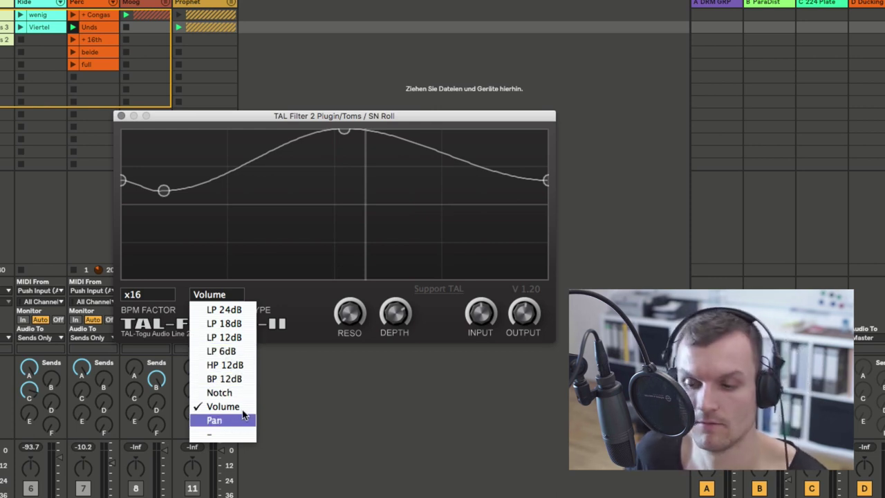
Leave the Modulation Type on Volume, shift the Toms / SN Roll track's TAL Filter 2 window slightly, and close it.
{"action": "left_click", "coordinate": [295, 295]}
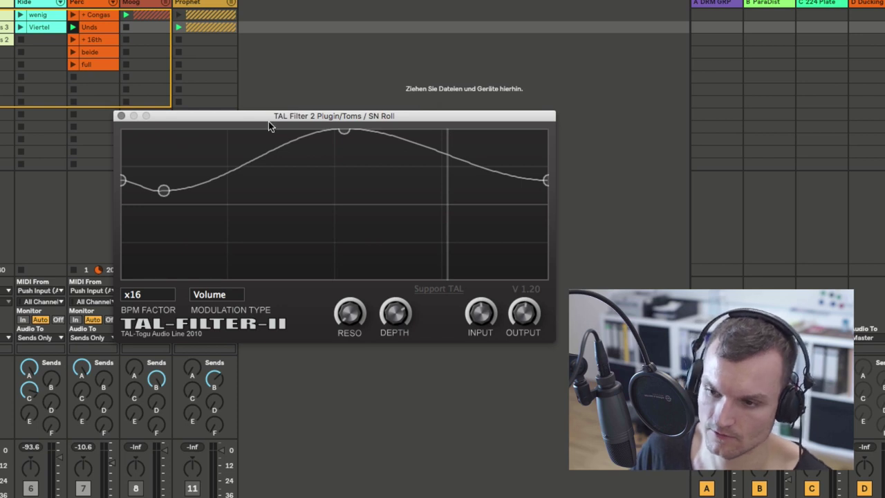
{"action": "left_click_drag", "start_coordinate": [300, 116], "coordinate": [289, 119]}
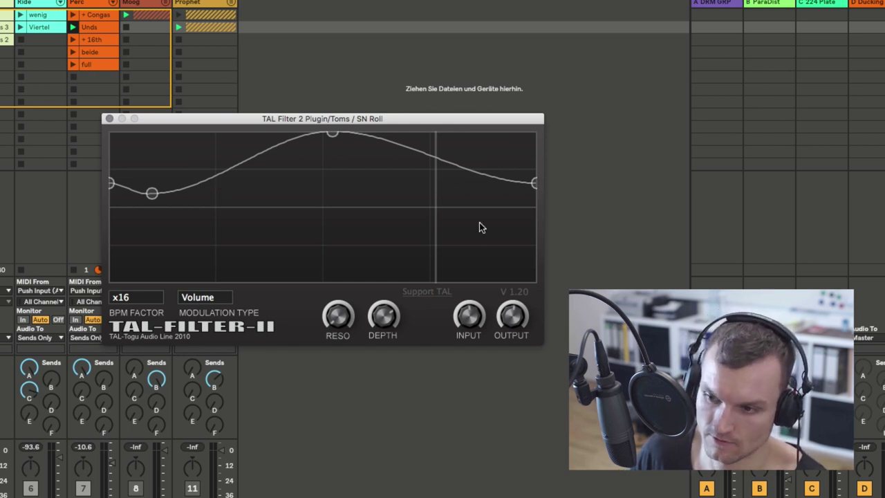
{"action": "left_click", "coordinate": [109, 119]}
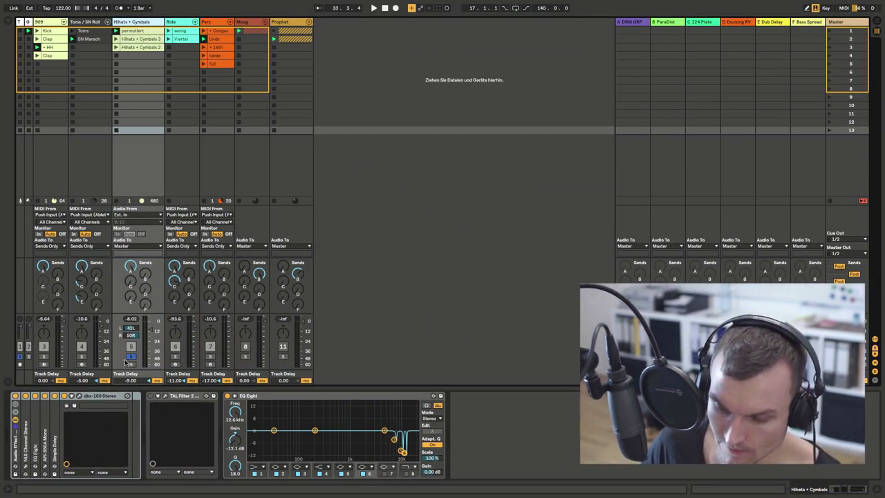
Display the NLS Channel Stereo plug-in in the Hihats + Cymbals effect rack and play the soloed track.
{"action": "key", "text": "space"}
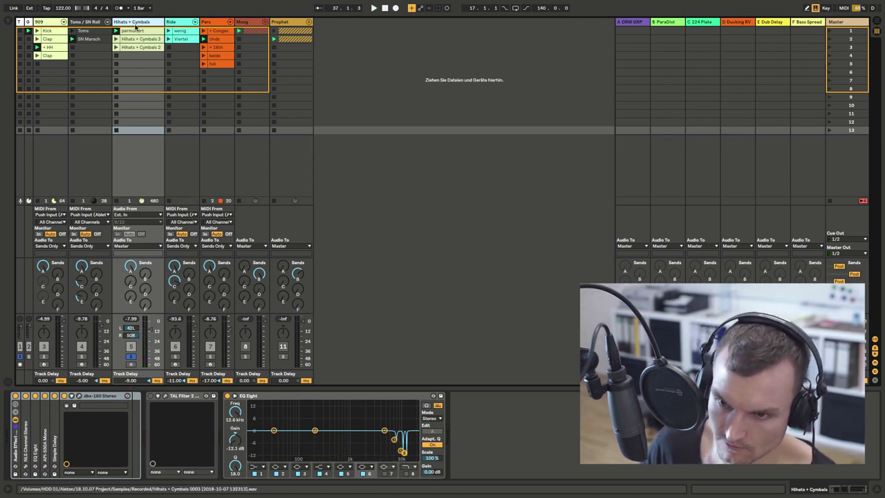
{"action": "double_click", "coordinate": [27, 445]}
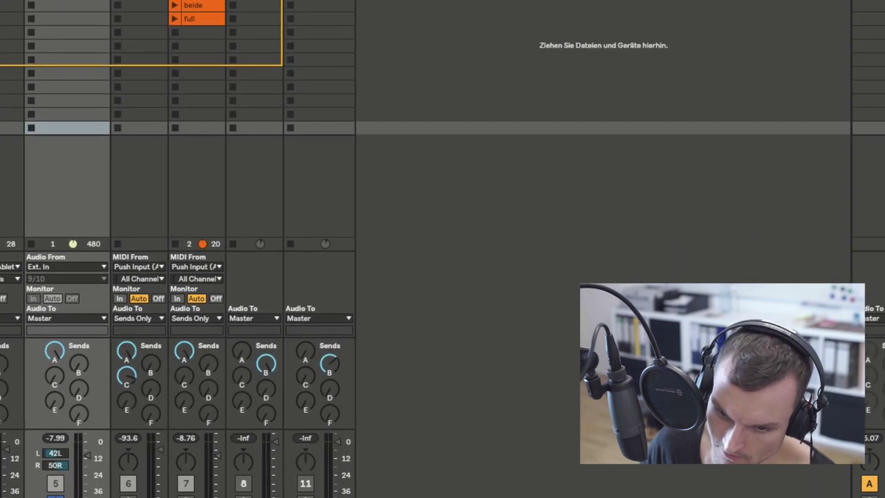
{"action": "left_click", "coordinate": [14, 495]}
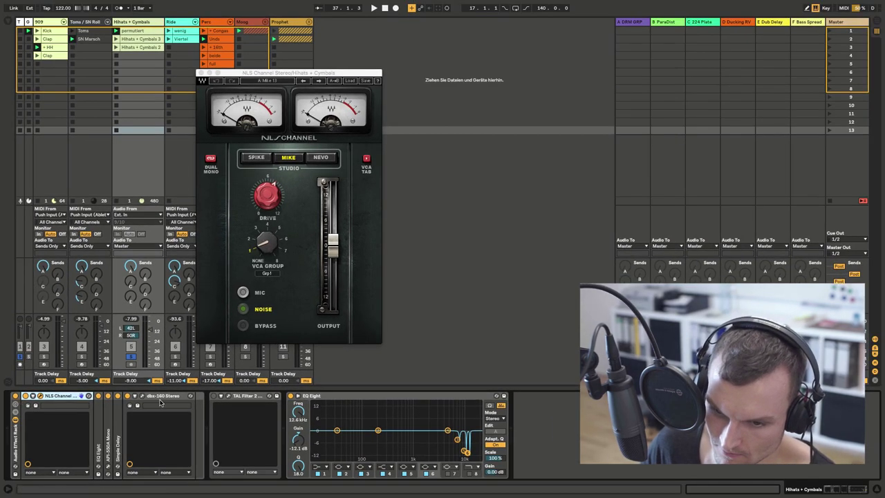
{"action": "key", "text": "space"}
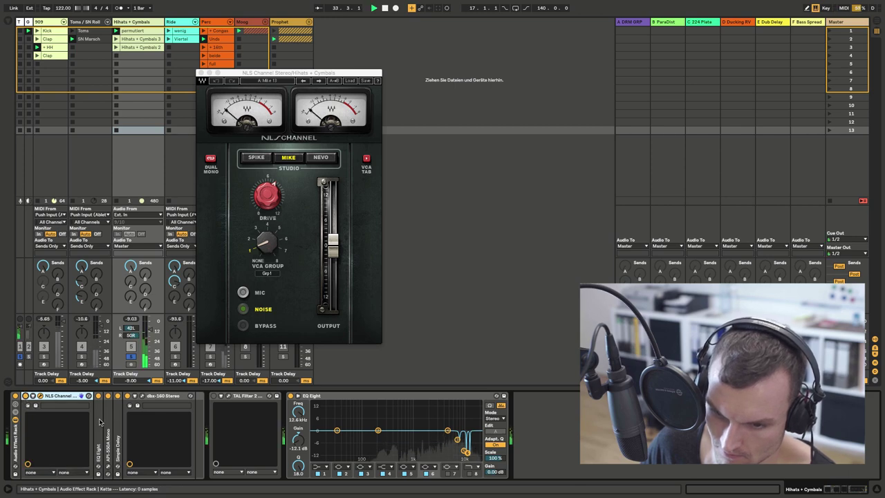
Unfold the rack's EQ Eight to view its curve, and fold the NLS Channel Stereo and EQ Eight devices.
{"action": "left_click", "coordinate": [26, 398]}
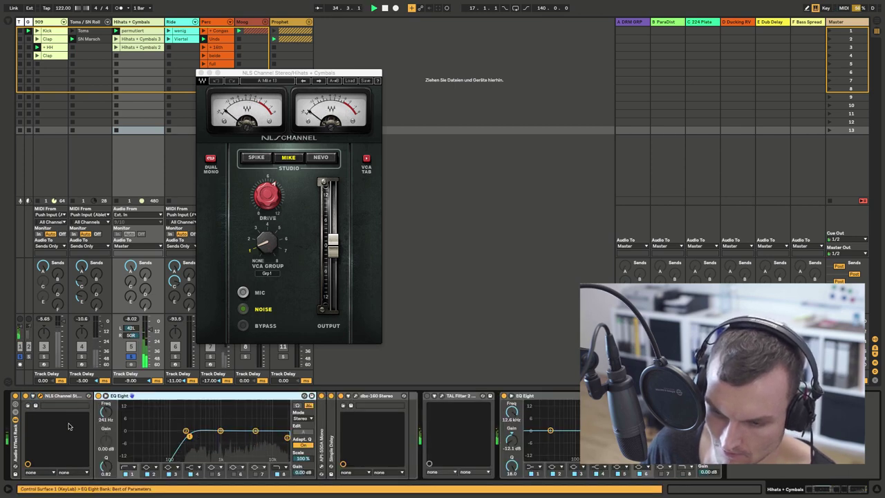
{"action": "double_click", "coordinate": [49, 397]}
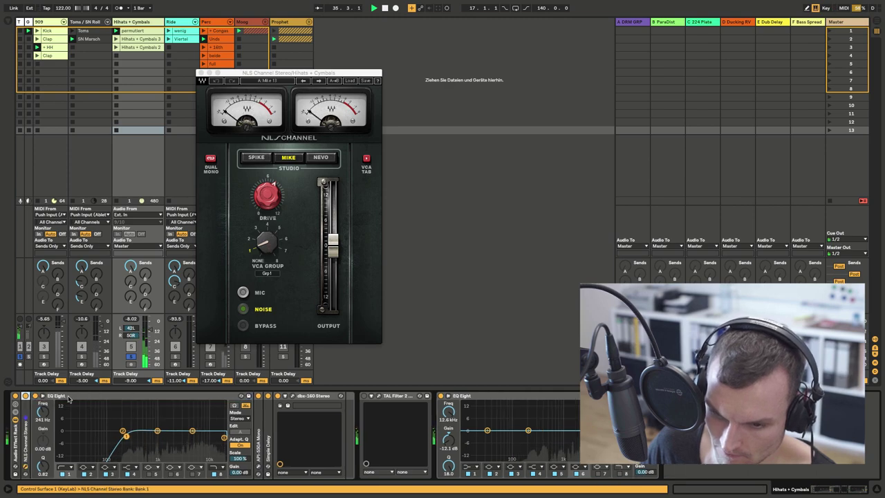
{"action": "double_click", "coordinate": [58, 398]}
Unfold the API-550A Mono equalizer of the Hihats + Cymbals track, view its plug-in window, and close it.
{"action": "double_click", "coordinate": [47, 399]}
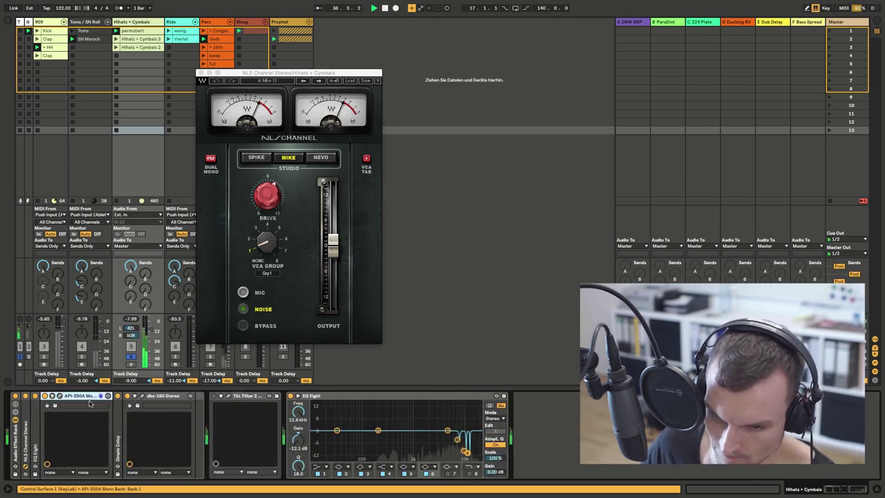
{"action": "left_click", "coordinate": [53, 397]}
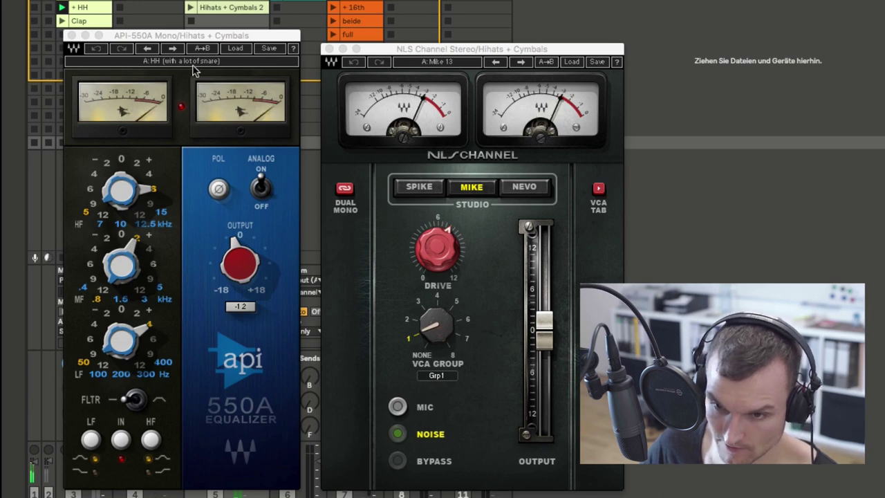
{"action": "left_click", "coordinate": [72, 35]}
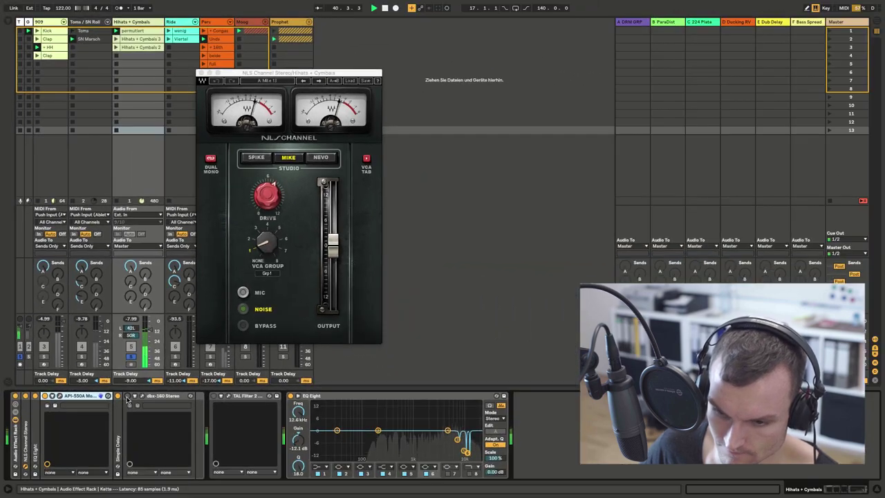
Fold the dbx-160 Stereo device, select TAL Filter 2 in the chain, and close the NLS Channel window.
{"action": "double_click", "coordinate": [192, 396]}
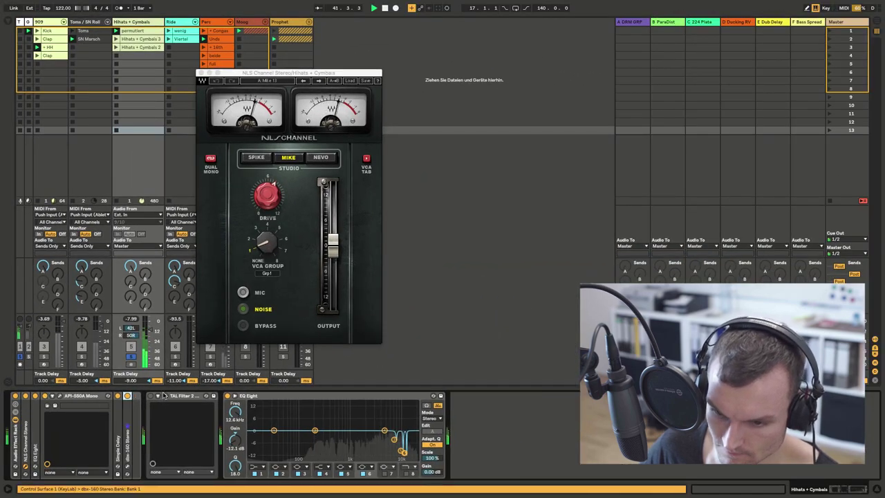
{"action": "left_click", "coordinate": [187, 397]}
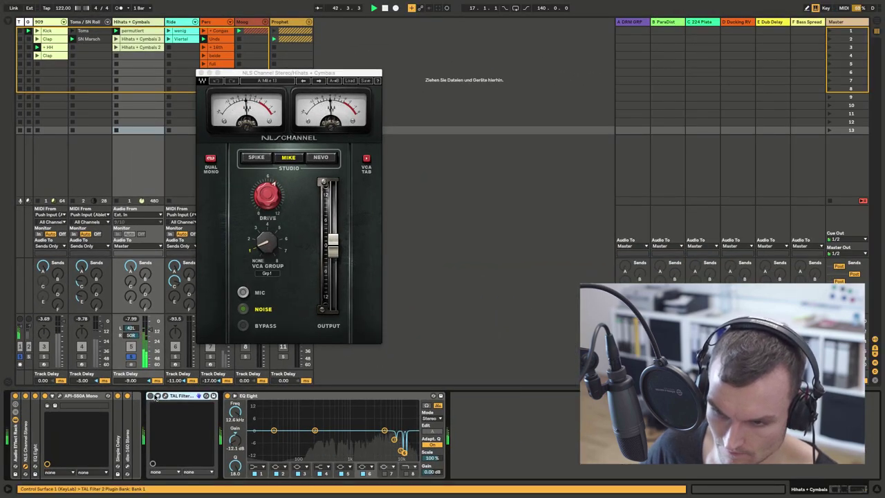
{"action": "left_click", "coordinate": [201, 72]}
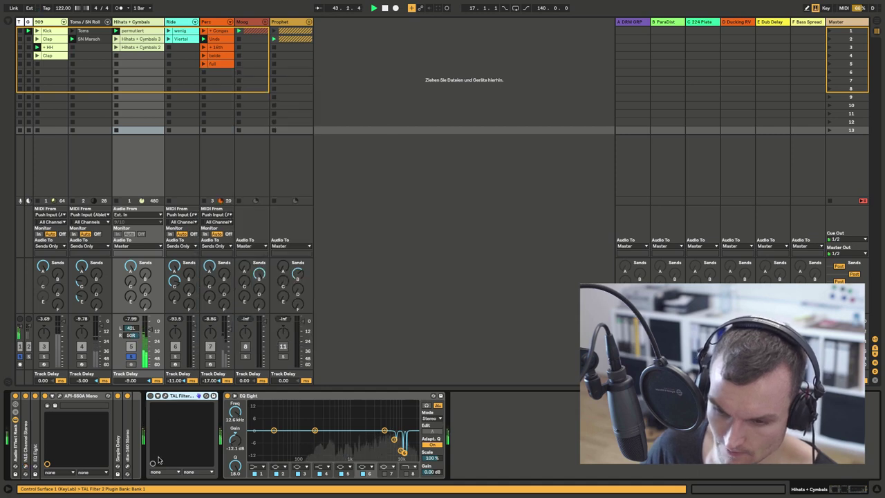
Activate TAL Filter 2 on the Hihats + Cymbals track, view its volume curve in the relocated plug-in window, and close it.
{"action": "left_click", "coordinate": [150, 396]}
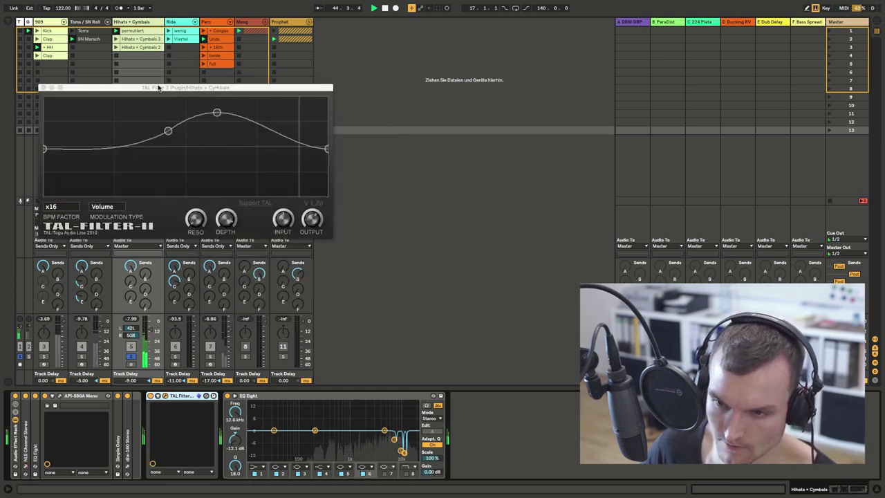
{"action": "left_click_drag", "start_coordinate": [158, 88], "coordinate": [482, 78]}
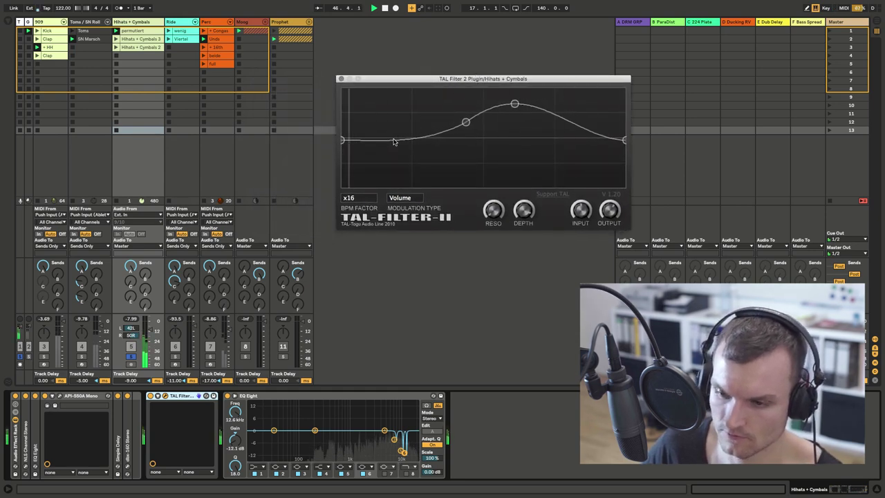
{"action": "left_click", "coordinate": [341, 79]}
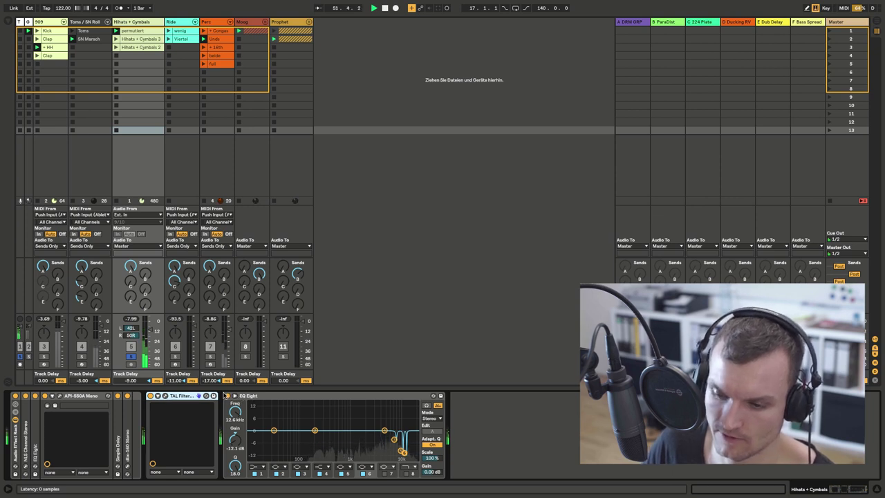
Bypass and reactivate the EQ Eight after TAL Filter 2 on the Hihats + Cymbals track to compare the sound.
{"action": "left_click", "coordinate": [227, 396]}
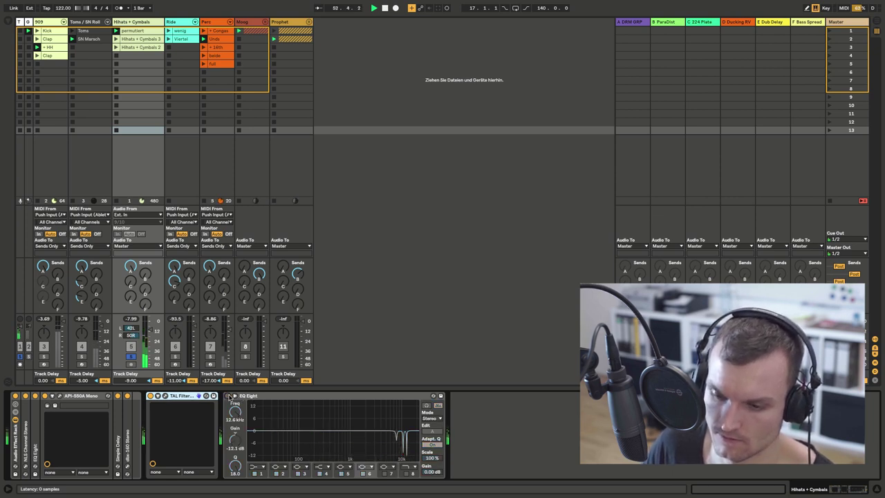
{"action": "left_click", "coordinate": [229, 397]}
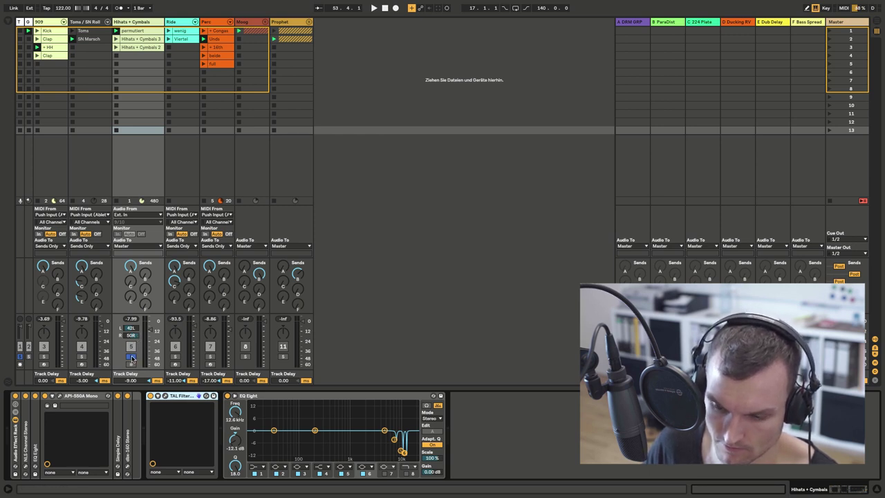
Play the unsoloed mix, display the Hihats + Cymbals track's TAL Filter 2 window again, and close it.
{"action": "key", "text": "space"}
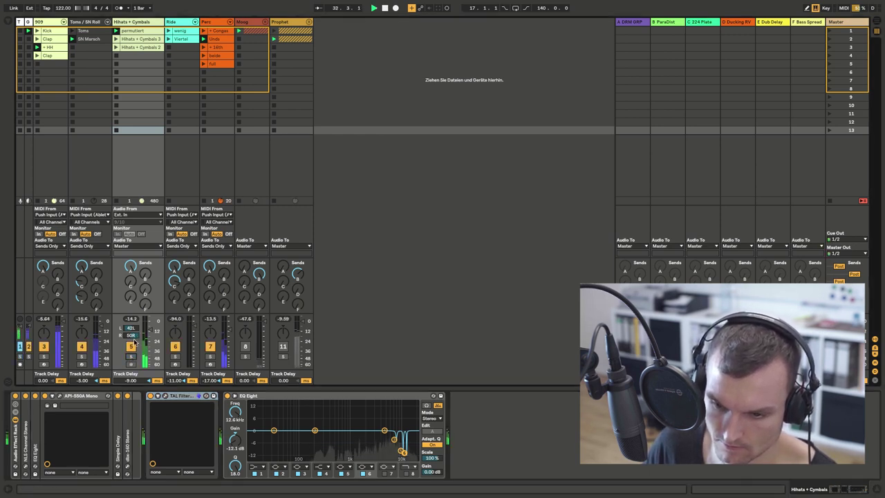
{"action": "left_click", "coordinate": [162, 395]}
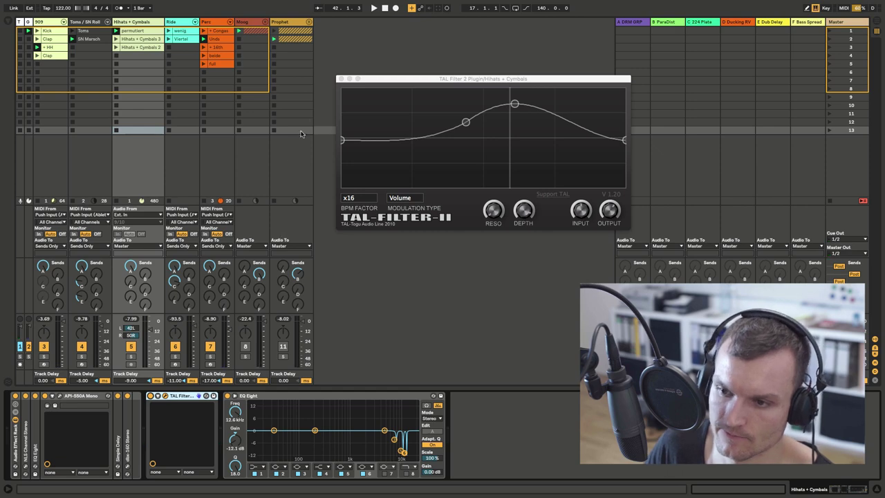
{"action": "left_click", "coordinate": [341, 79]}
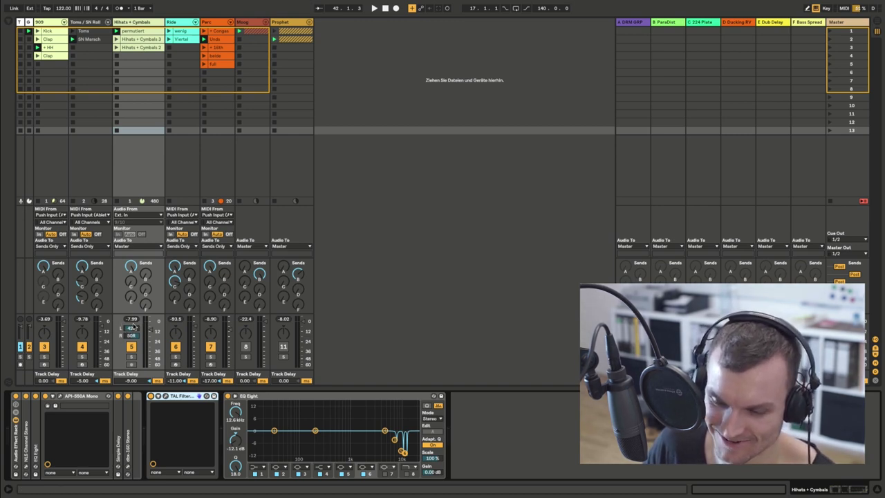
View the pan mode options of the Ride and Hihats + Cymbals tracks, and set the Hihats + Cymbals left-channel pan to 44L.
{"action": "right_click", "coordinate": [184, 336]}
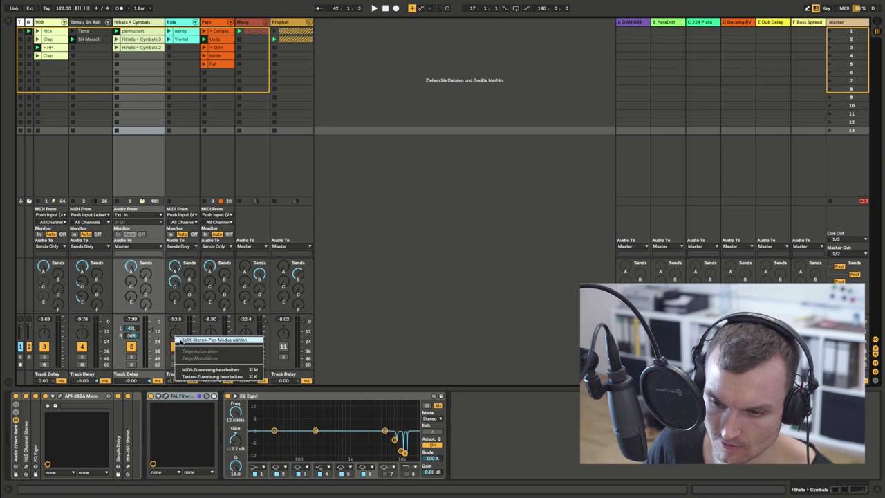
{"action": "left_click", "coordinate": [365, 323]}
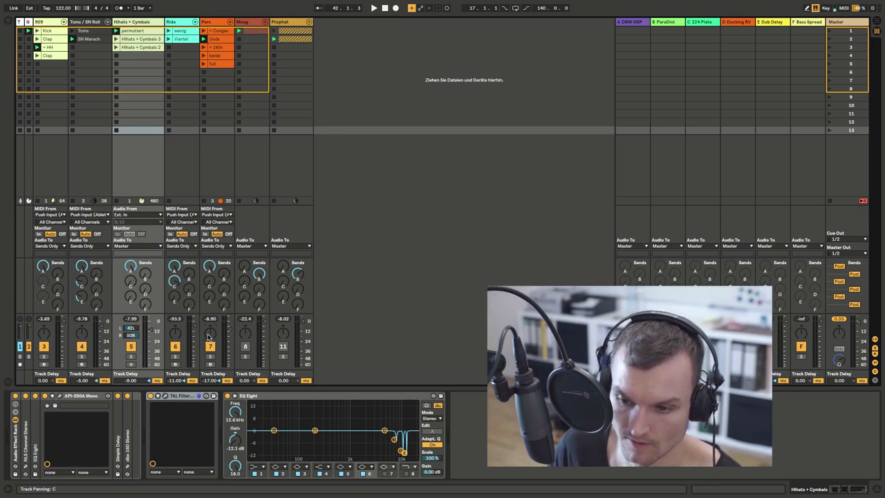
{"action": "right_click", "coordinate": [136, 336]}
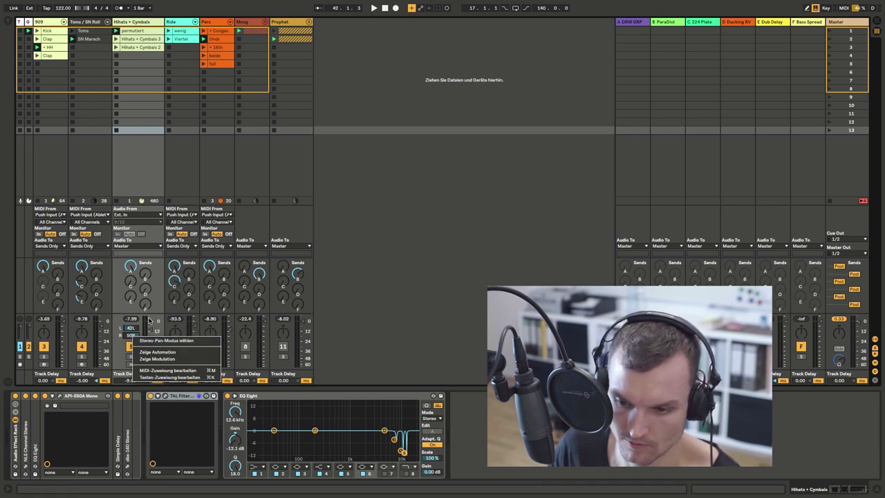
{"action": "left_click", "coordinate": [131, 329]}
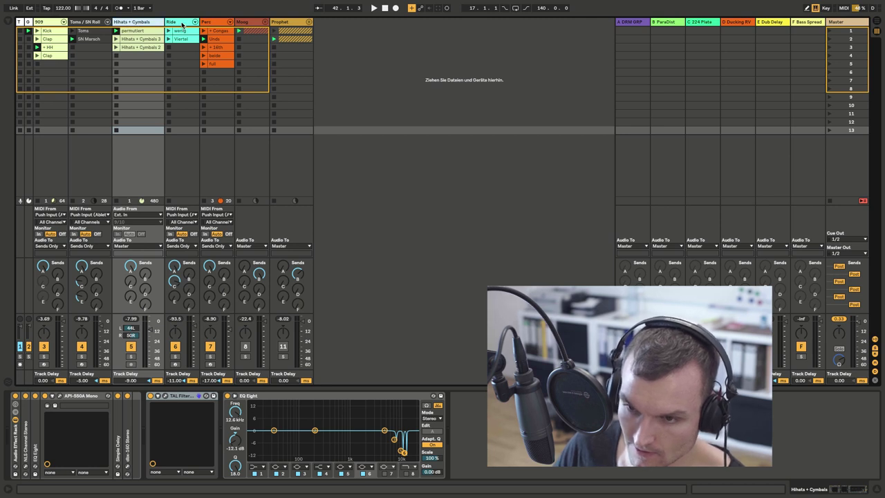
Solo the Ride track, display its device chain, and launch its Viertel clip.
{"action": "left_click", "coordinate": [175, 358]}
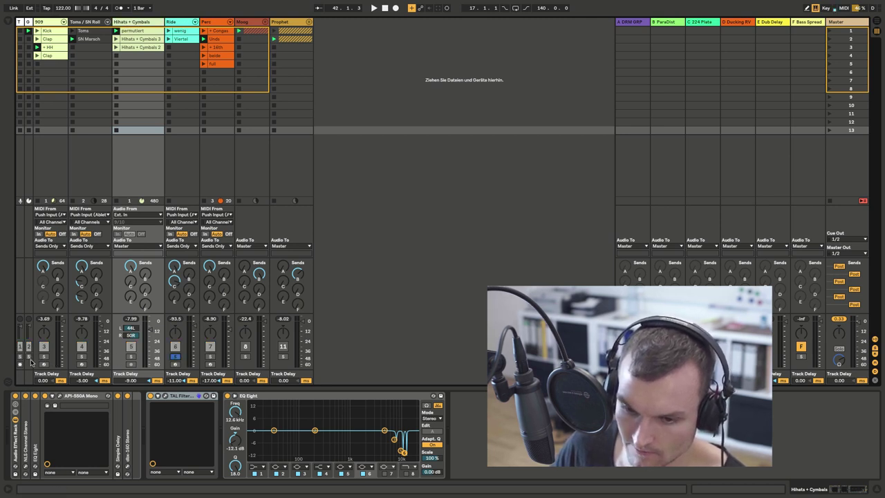
{"action": "left_click", "coordinate": [175, 22]}
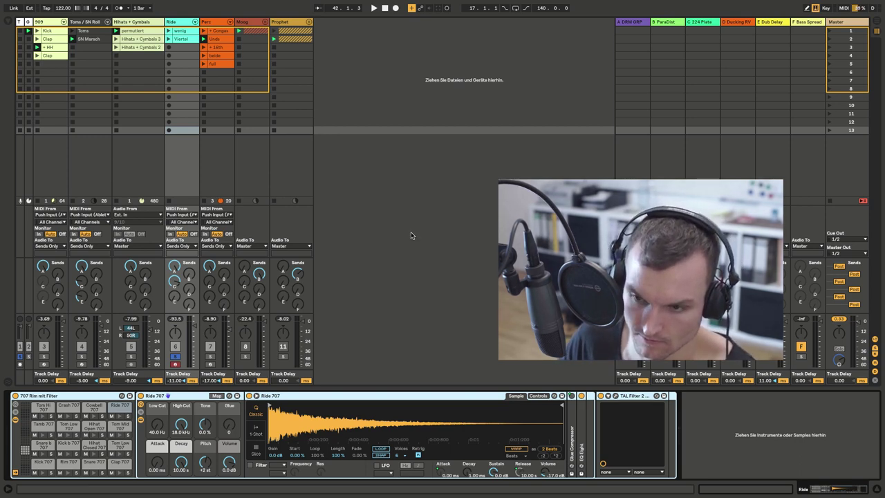
{"action": "left_click", "coordinate": [169, 40]}
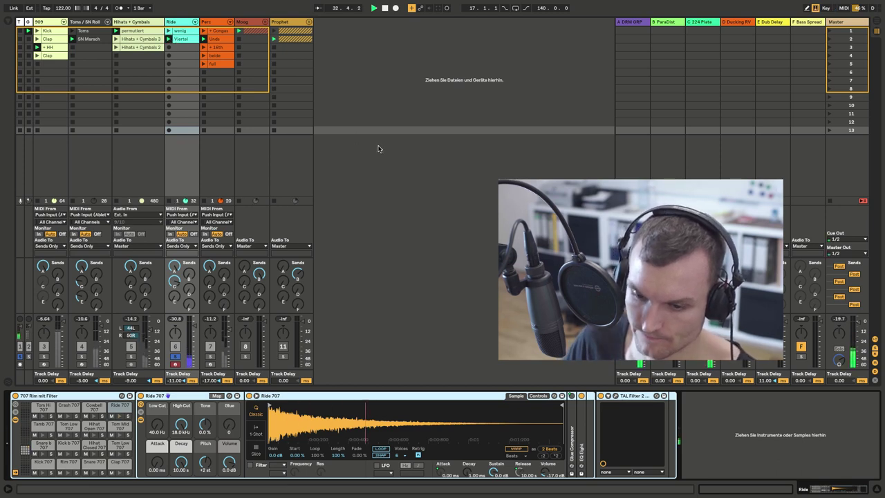
Select the Ride 707 pad in the drum rack, and unfold and refold the chain's EQ Eight to view it.
{"action": "left_click", "coordinate": [115, 408]}
{"action": "left_click", "coordinate": [115, 408]}
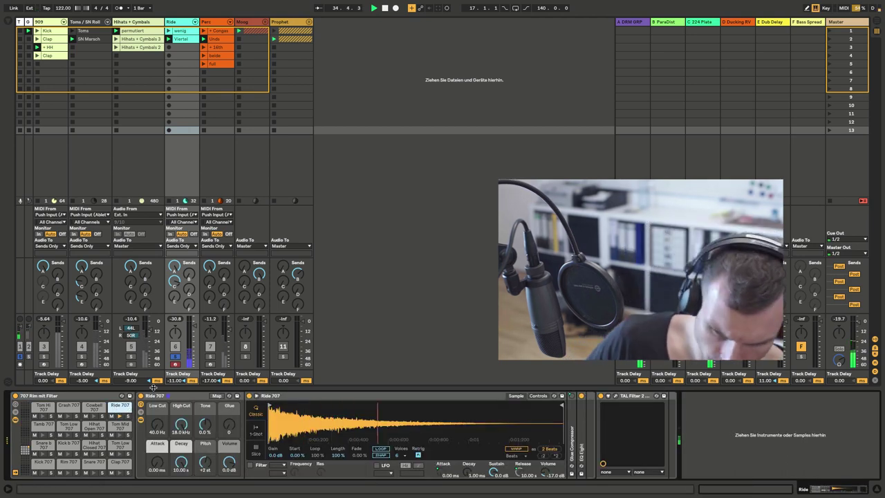
{"action": "double_click", "coordinate": [581, 422]}
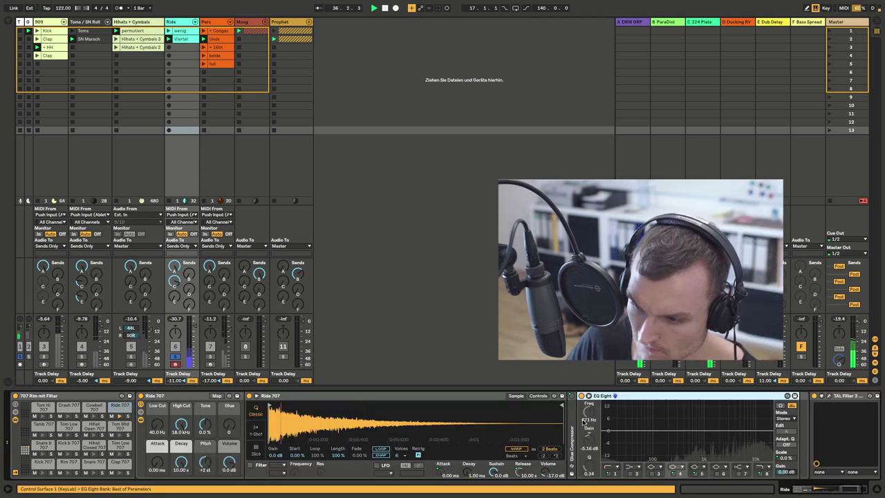
{"action": "double_click", "coordinate": [620, 396]}
Display the Ride track's TAL Filter 2 window, and bypass and reactivate the filter to compare the sound.
{"action": "left_click", "coordinate": [615, 397]}
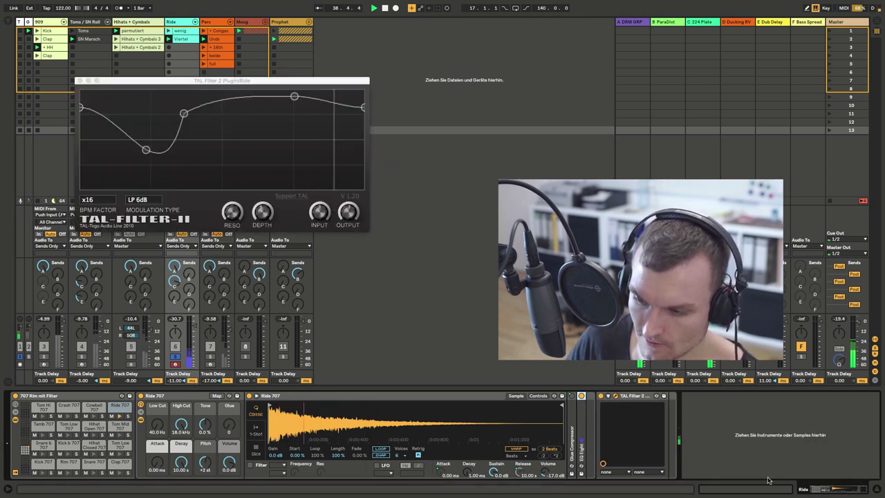
{"action": "left_click", "coordinate": [601, 396]}
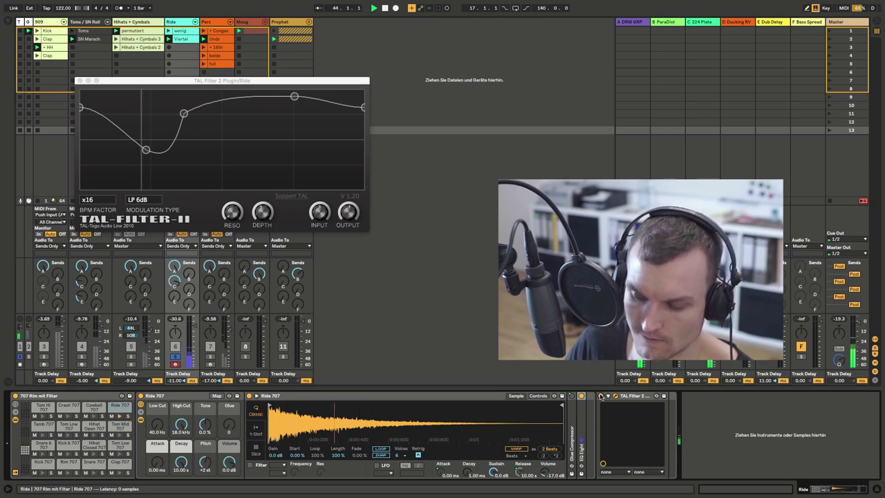
{"action": "left_click", "coordinate": [602, 397]}
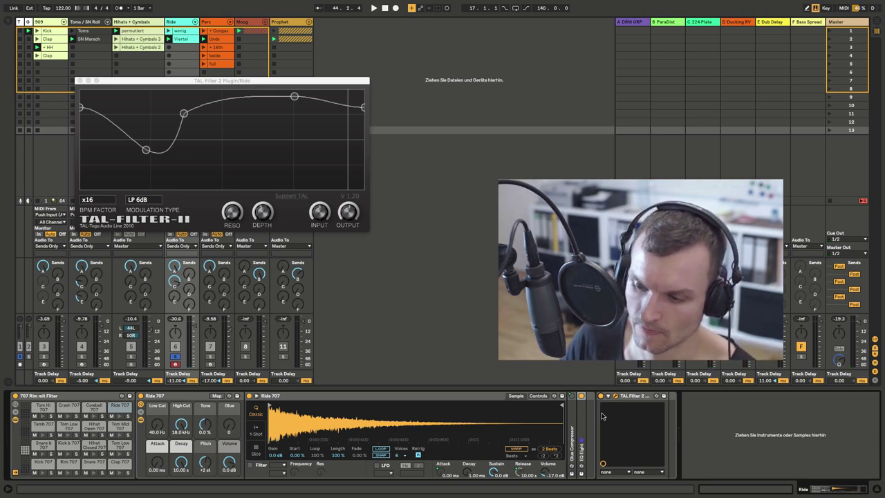
Move the Ride track's TAL Filter 2 window clear of the clip grid, select the device, and play and stop the groove.
{"action": "left_click_drag", "start_coordinate": [241, 81], "coordinate": [475, 54]}
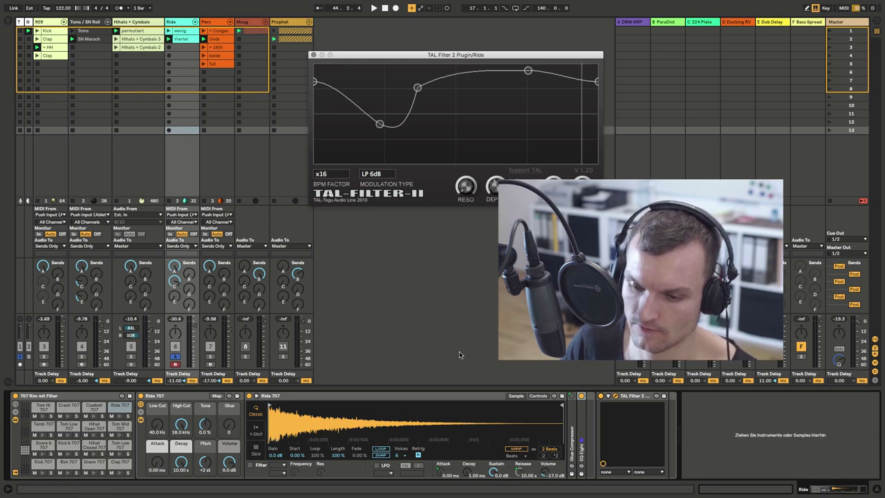
{"action": "left_click", "coordinate": [438, 314]}
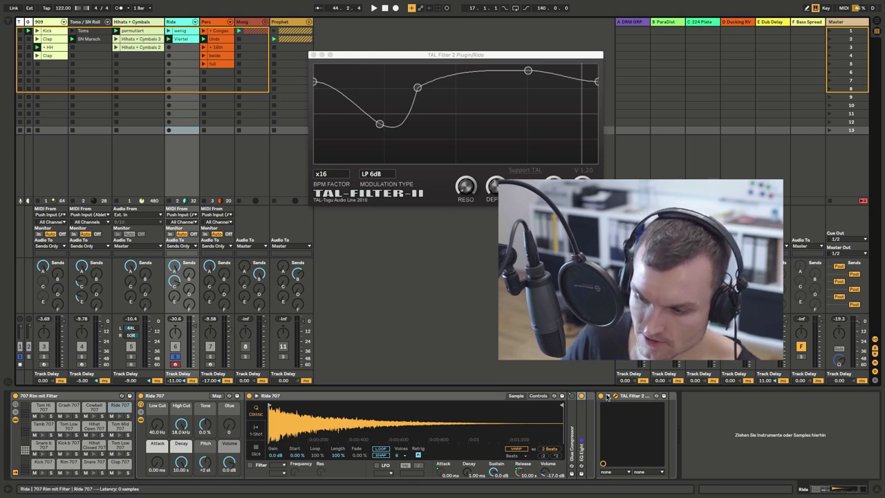
{"action": "left_click", "coordinate": [635, 399]}
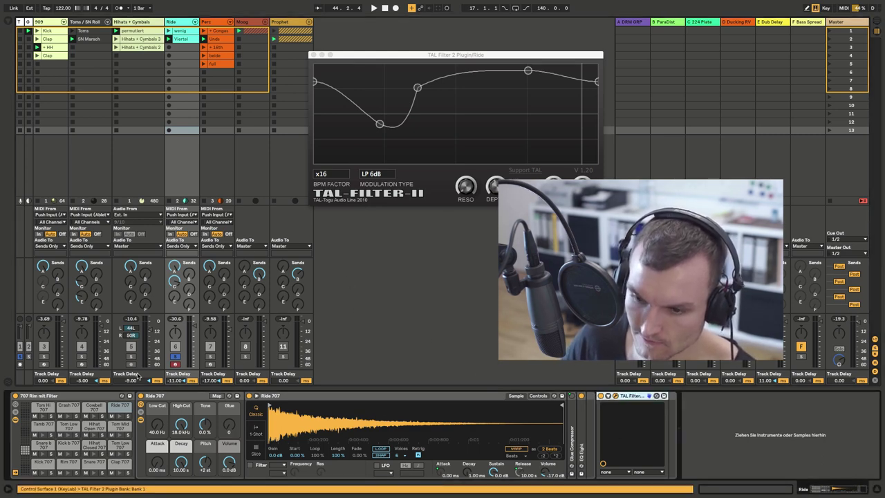
{"action": "key", "text": "space"}
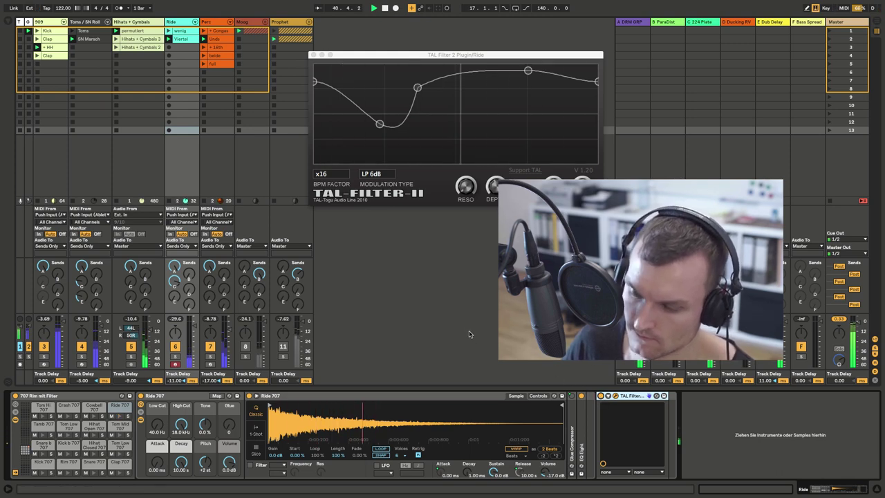
{"action": "key", "text": "space"}
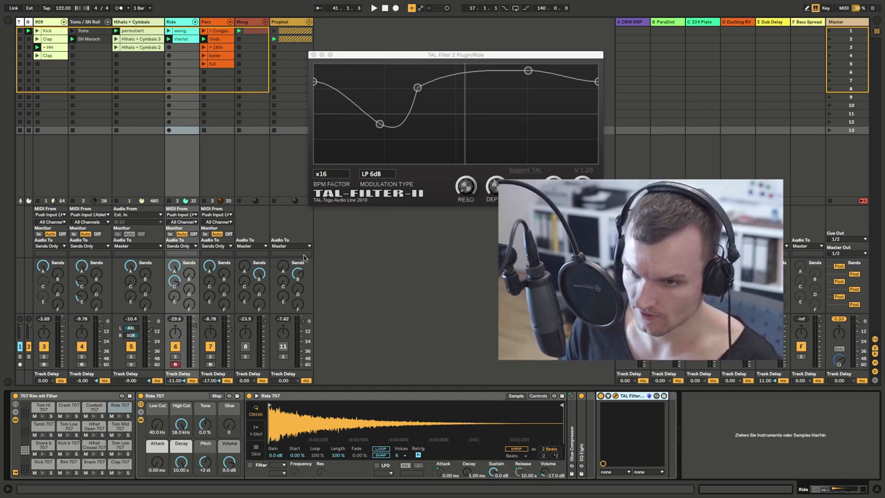
View the modulation types in the Ride track's TAL Filter 2, keep LP 6dB, and close the plug-in window.
{"action": "left_click", "coordinate": [379, 175]}
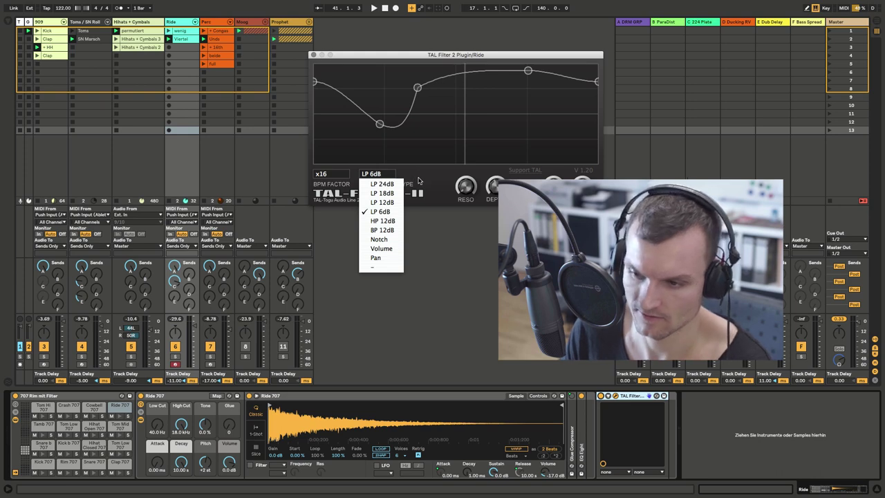
{"action": "left_click", "coordinate": [404, 209]}
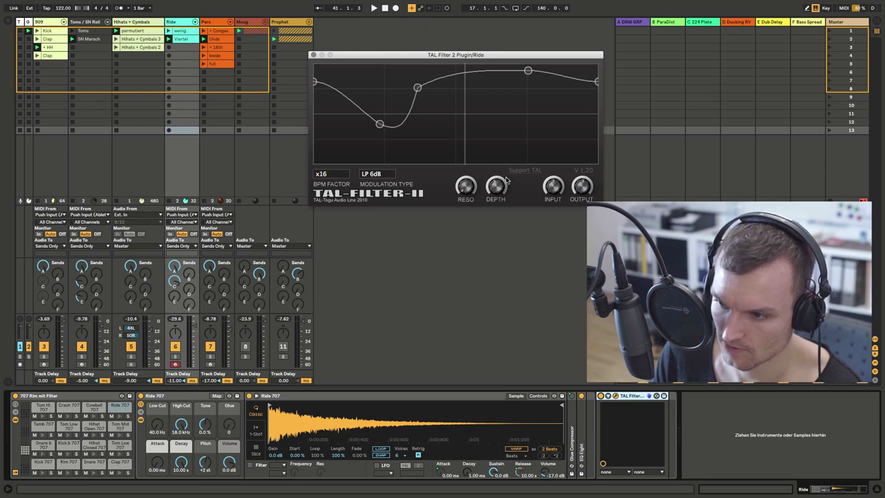
{"action": "left_click", "coordinate": [313, 54]}
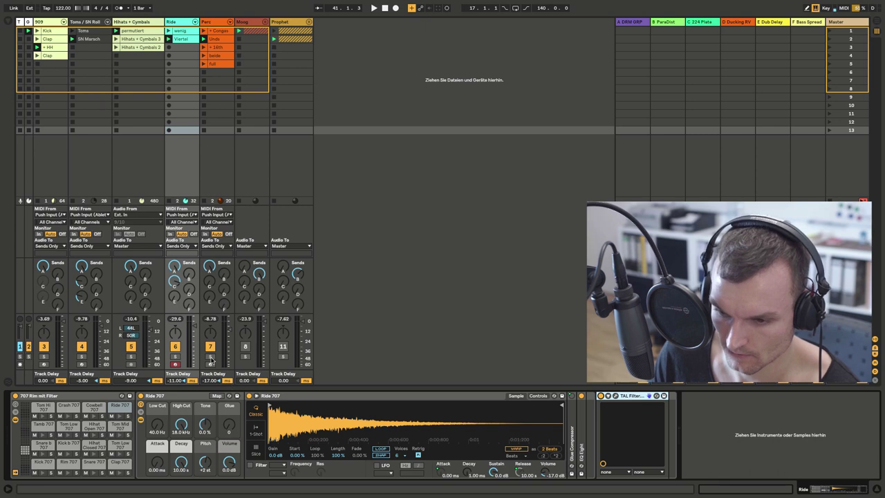
Solo the Perc track, start playback, and launch and open its + Congas clip.
{"action": "left_click", "coordinate": [211, 357]}
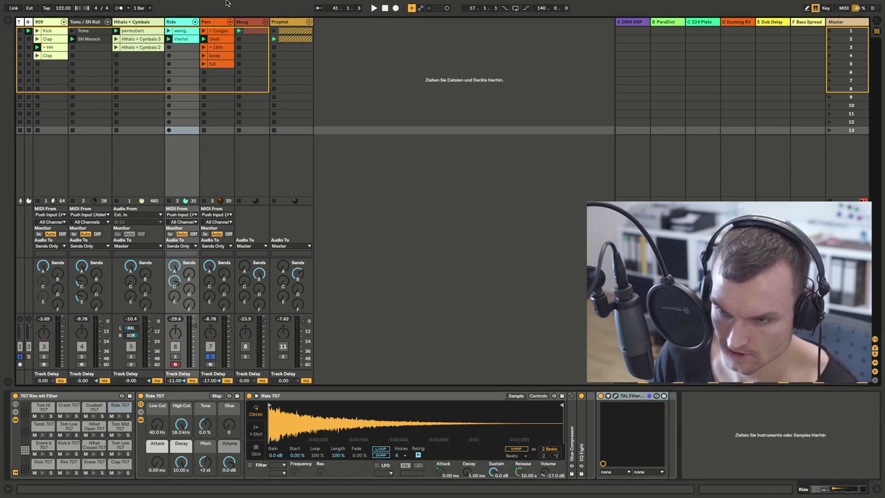
{"action": "left_click", "coordinate": [222, 22]}
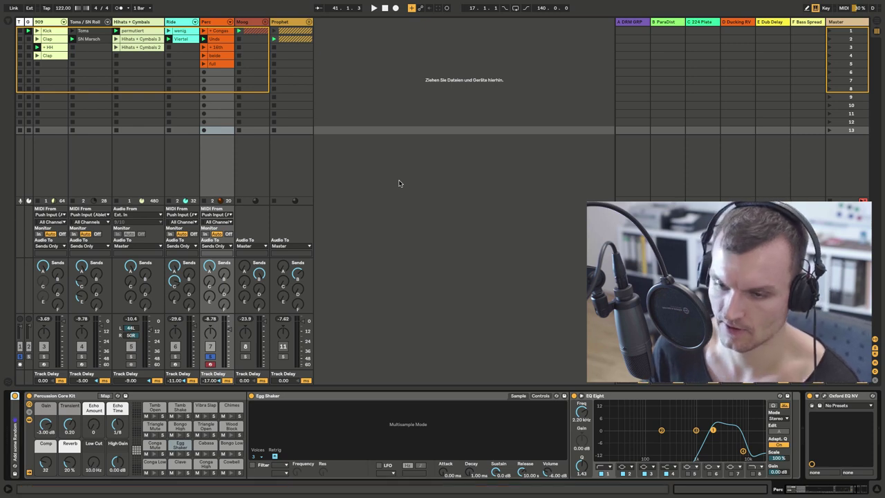
{"action": "key", "text": "space"}
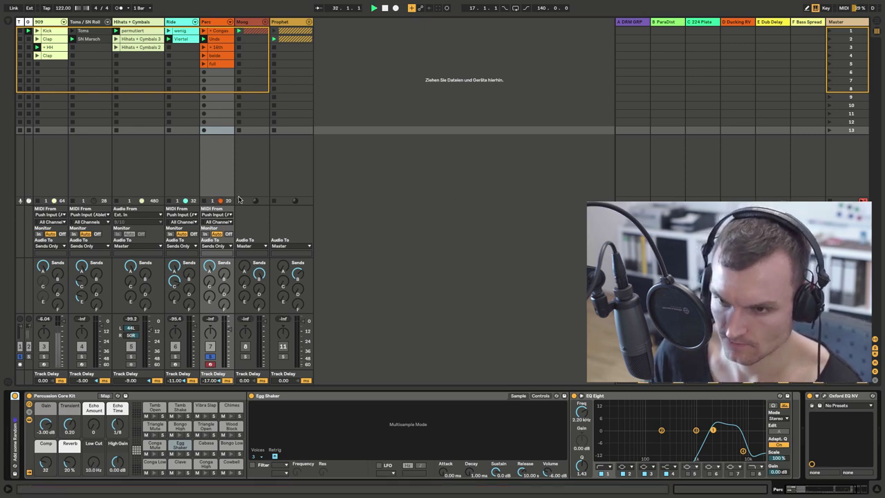
{"action": "left_click", "coordinate": [204, 31]}
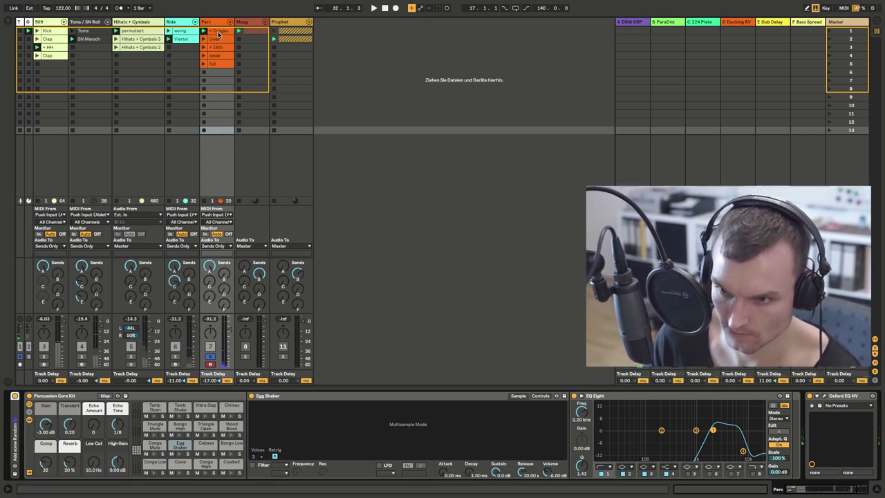
{"action": "double_click", "coordinate": [218, 34]}
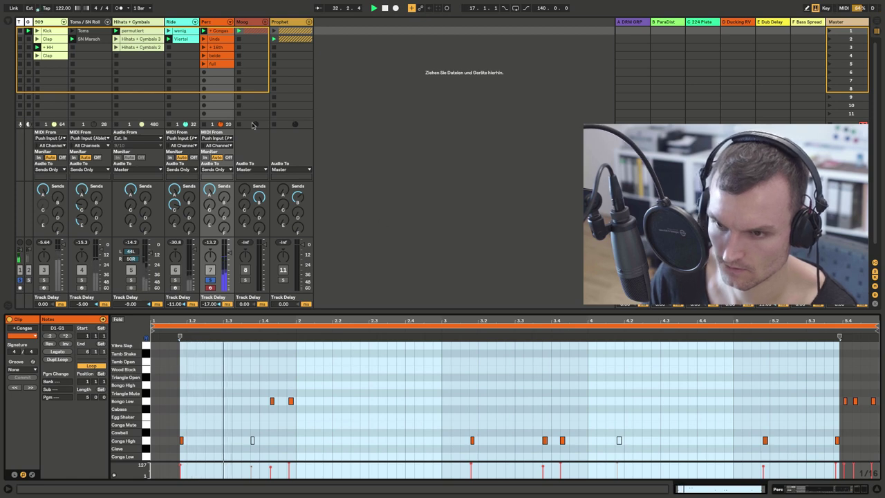
Display the Perc track's device chain, and view the Conga High pad and the Bongo Low pad's sampler controls.
{"action": "left_click", "coordinate": [215, 22]}
{"action": "double_click", "coordinate": [215, 22]}
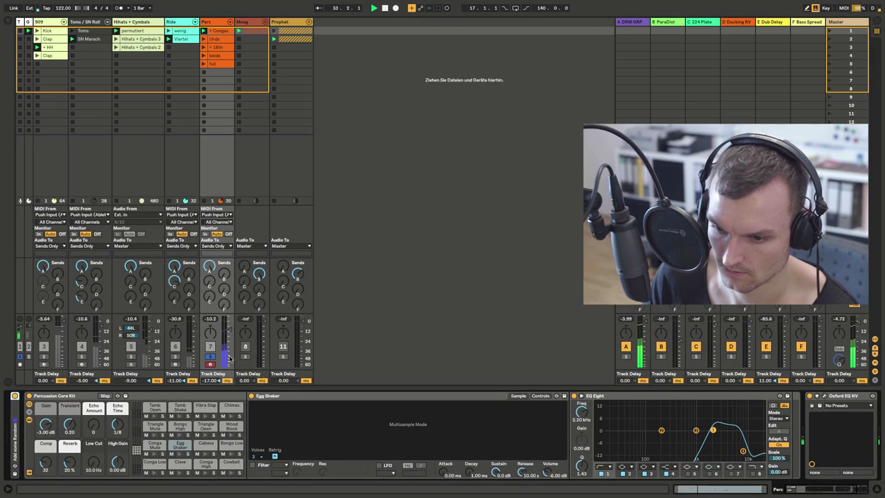
{"action": "left_click", "coordinate": [204, 464]}
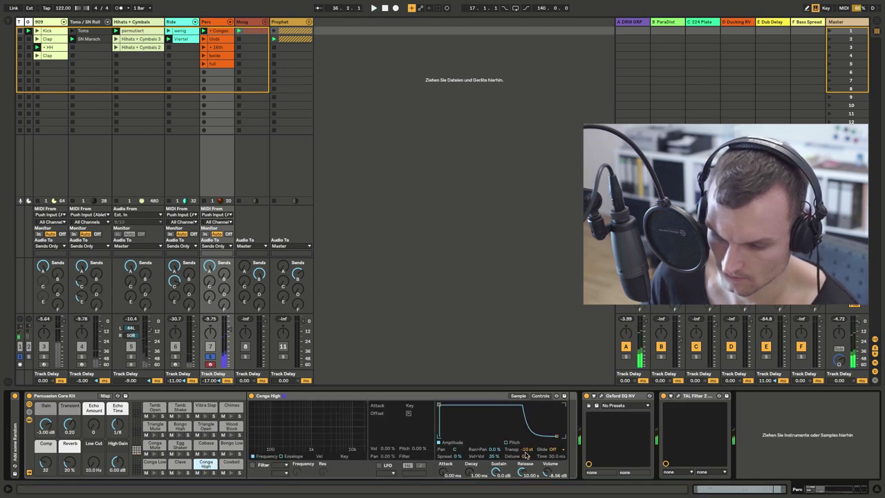
{"action": "left_click", "coordinate": [229, 444]}
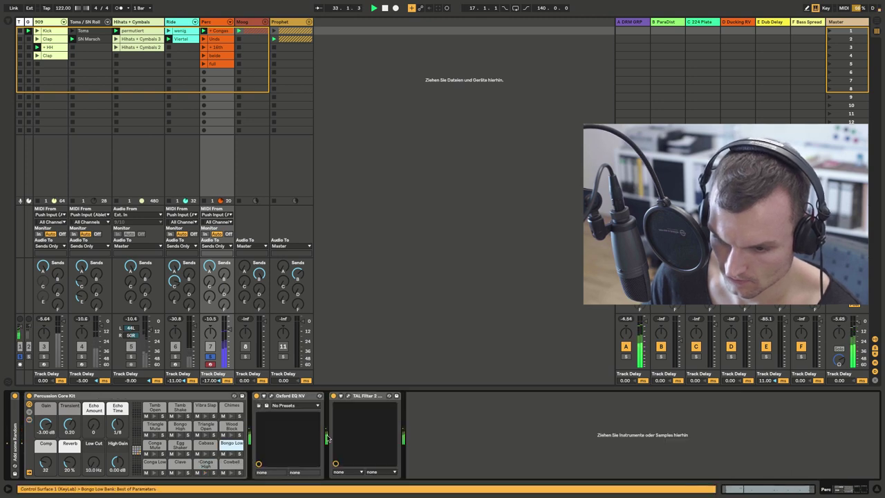
{"action": "double_click", "coordinate": [233, 444]}
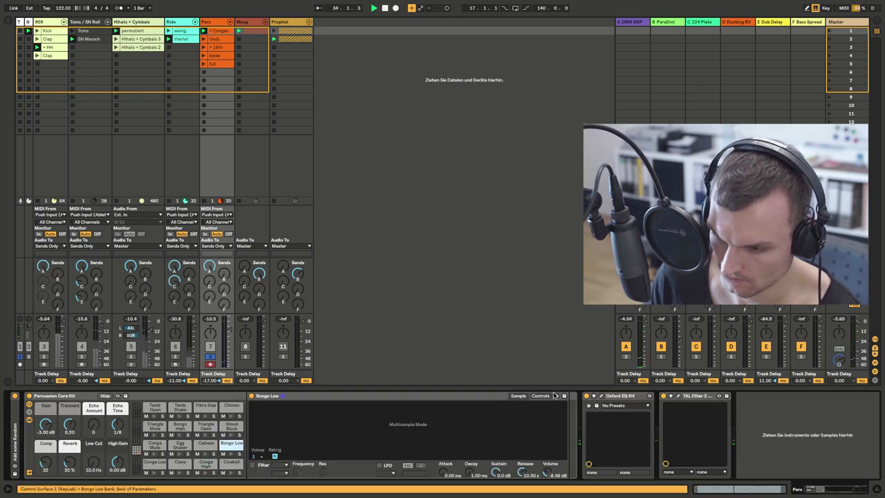
{"action": "left_click", "coordinate": [544, 397]}
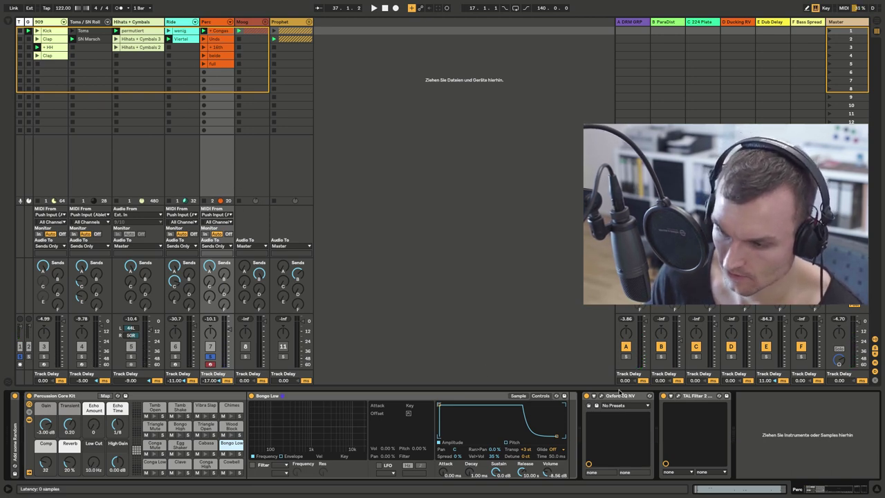
View the Perc track's TAL Filter 2 and Oxford EQ windows one after the other, closing each.
{"action": "left_click", "coordinate": [685, 397]}
{"action": "left_click", "coordinate": [679, 397]}
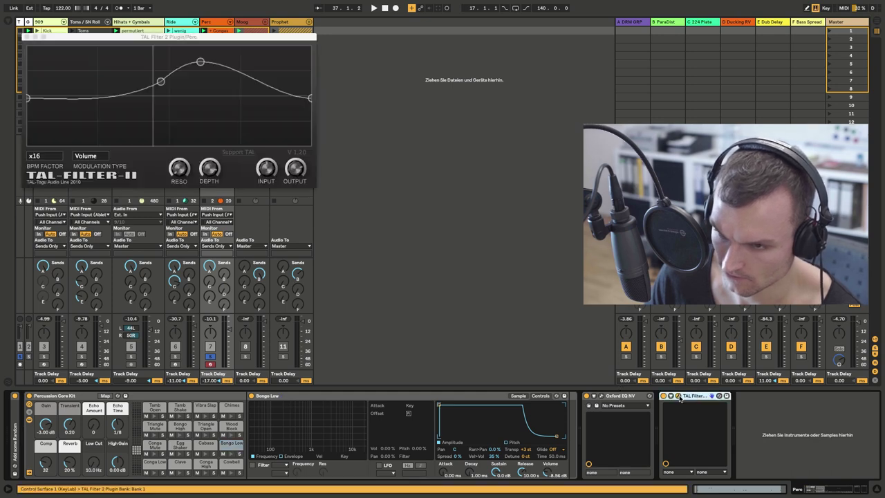
{"action": "left_click", "coordinate": [26, 36]}
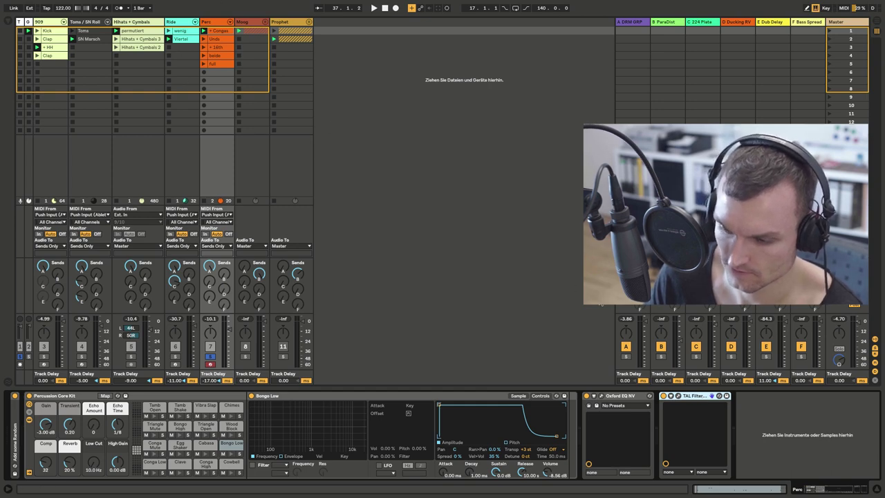
{"action": "left_click", "coordinate": [601, 396]}
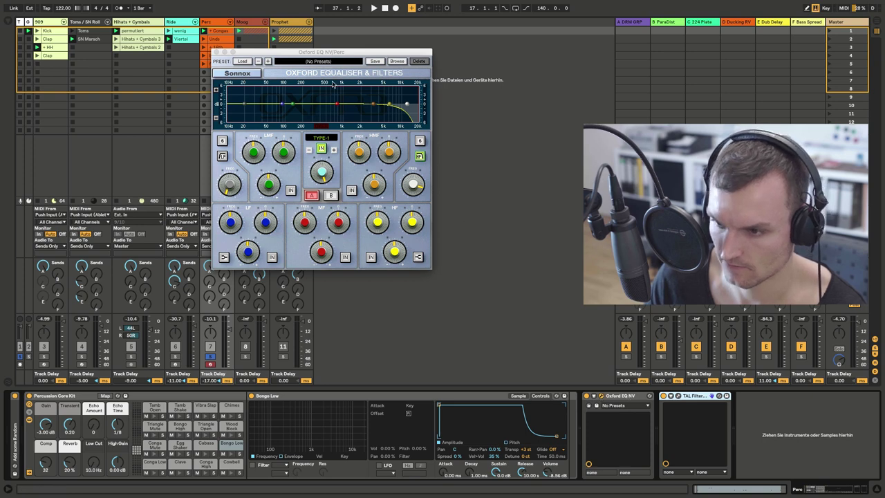
{"action": "left_click", "coordinate": [216, 52]}
Launch the Perc track's second clip, and bypass and reactivate band 4 of the Cabasa pad's EQ Eight to compare the sound.
{"action": "left_click", "coordinate": [218, 40]}
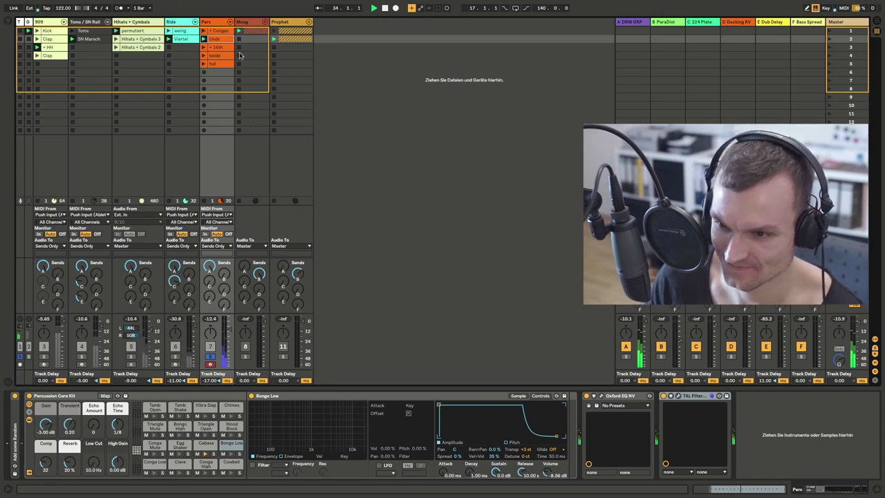
{"action": "left_click", "coordinate": [209, 445]}
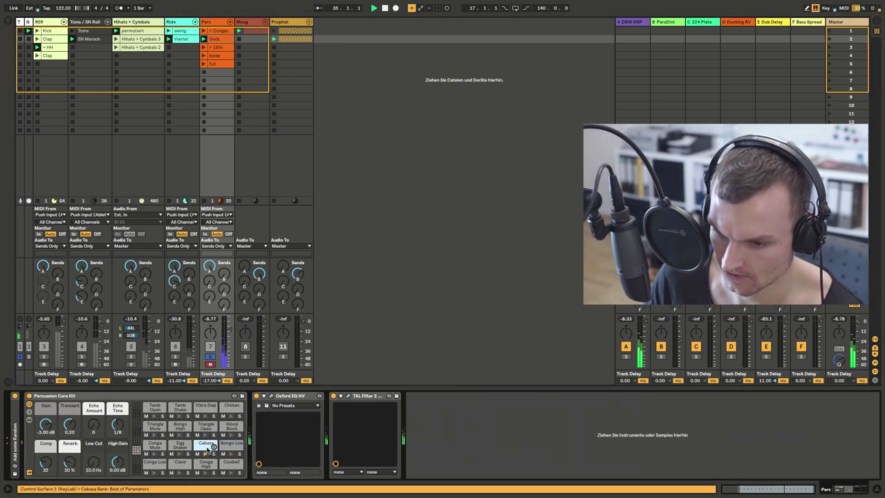
{"action": "double_click", "coordinate": [207, 449]}
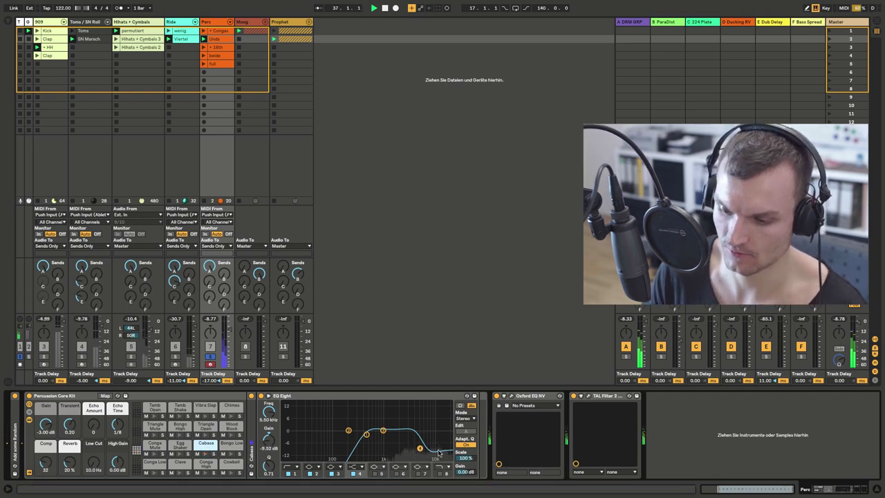
{"action": "left_click", "coordinate": [354, 474]}
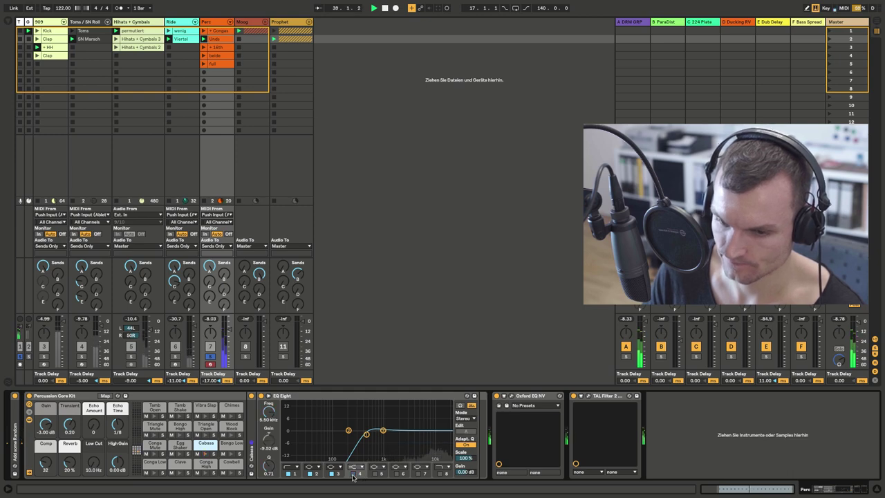
{"action": "left_click", "coordinate": [353, 474]}
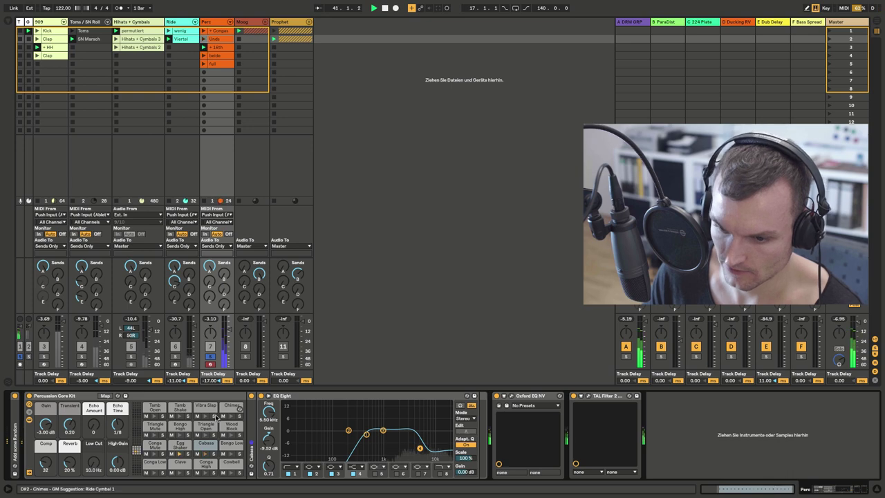
Select the Egg Shaker pad, and bypass and reactivate band 4 of its EQ Eight to compare the sound.
{"action": "left_click", "coordinate": [179, 446]}
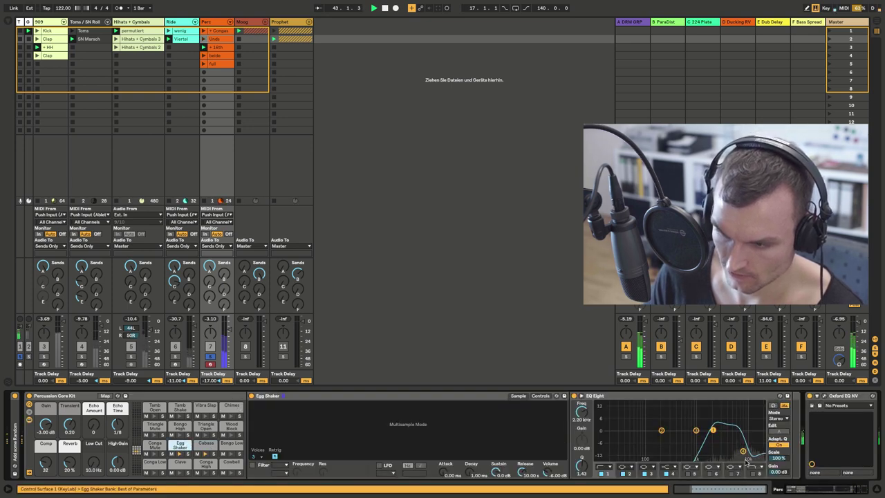
{"action": "left_click", "coordinate": [743, 452]}
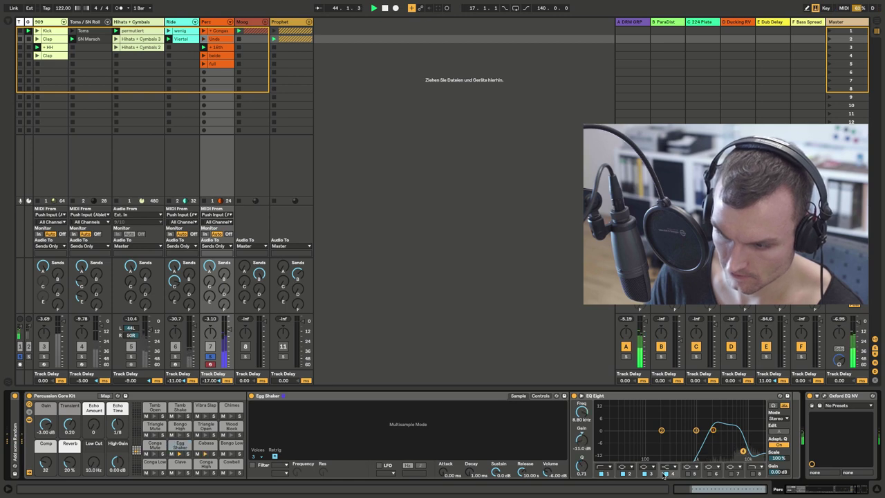
{"action": "left_click", "coordinate": [666, 475]}
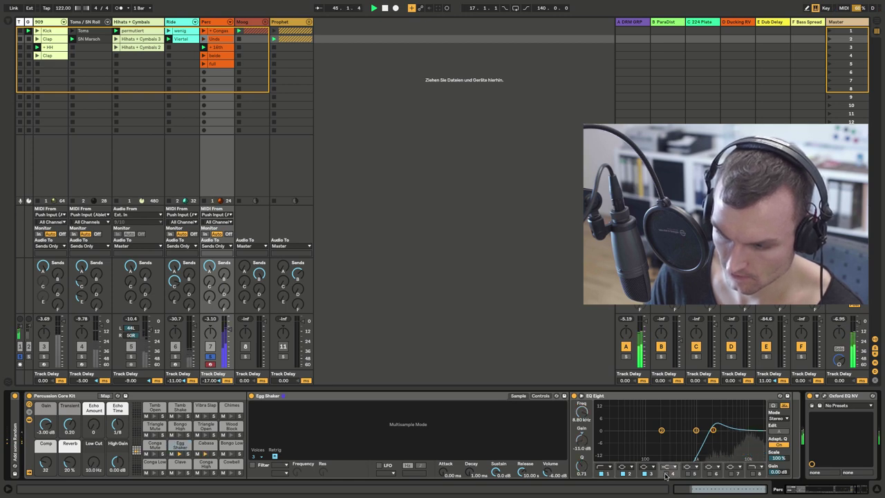
{"action": "left_click", "coordinate": [666, 474]}
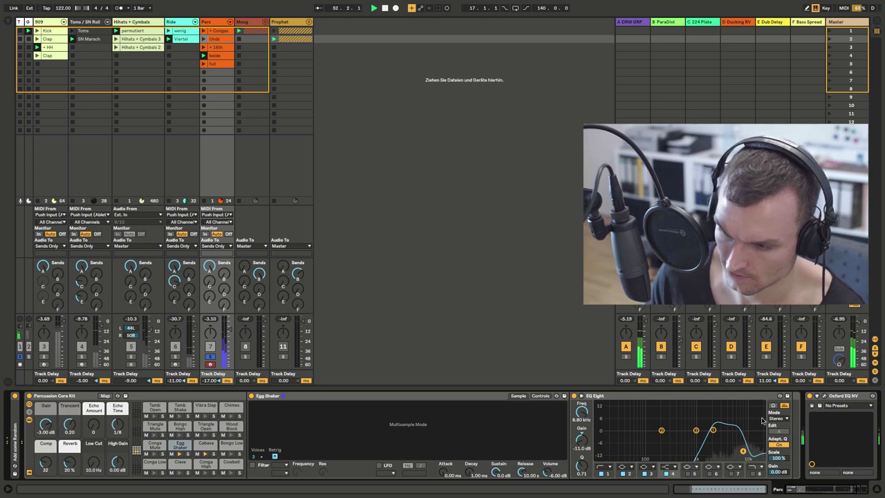
Unsolo the Perc track with its TAL Filter 2 window displayed, and bypass and reactivate the filter to compare it within the full groove.
{"action": "scroll", "coordinate": [705, 422], "scroll_direction": "right", "scroll_amount": 3}
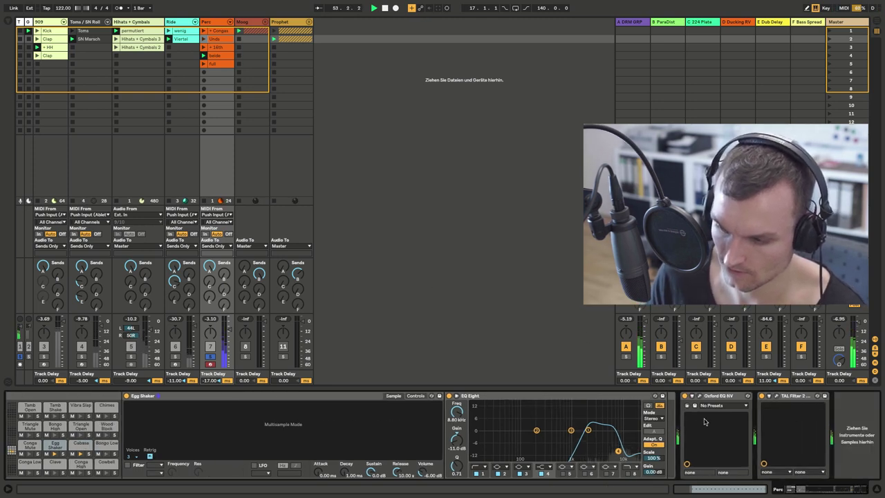
{"action": "left_click", "coordinate": [771, 396]}
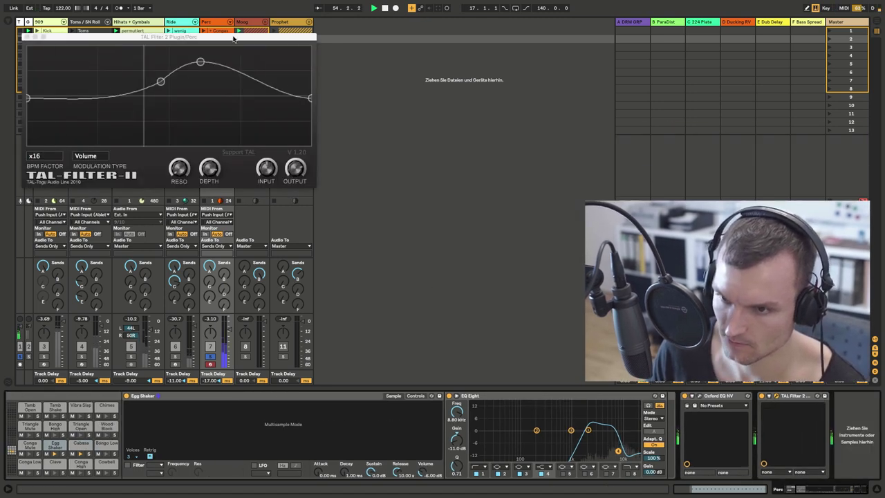
{"action": "left_click_drag", "start_coordinate": [234, 39], "coordinate": [612, 52]}
{"action": "left_click", "coordinate": [219, 356]}
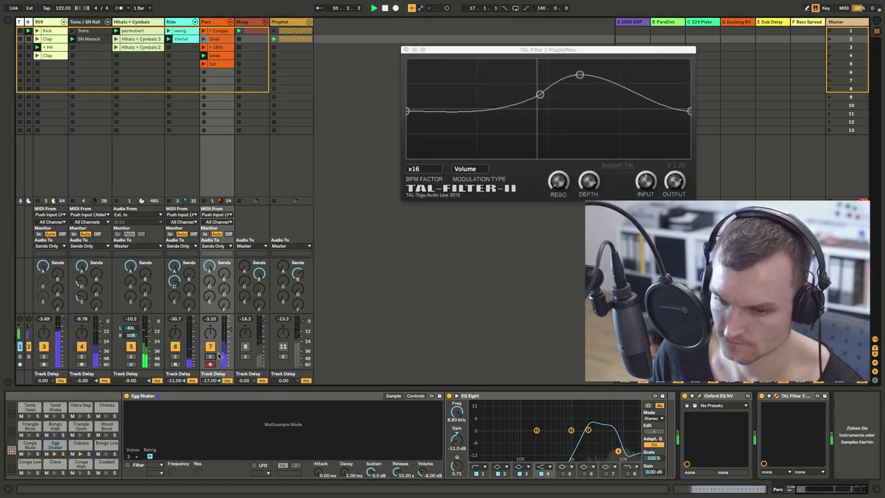
{"action": "double_click", "coordinate": [338, 396]}
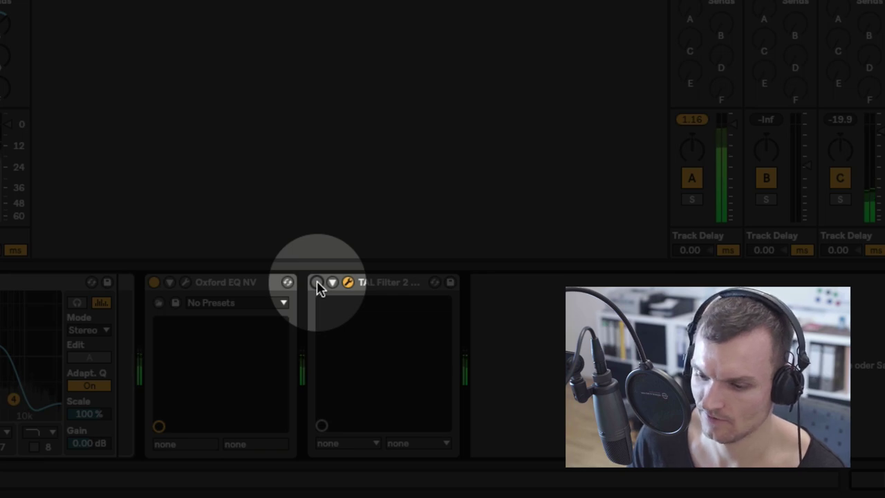
{"action": "left_click", "coordinate": [317, 283]}
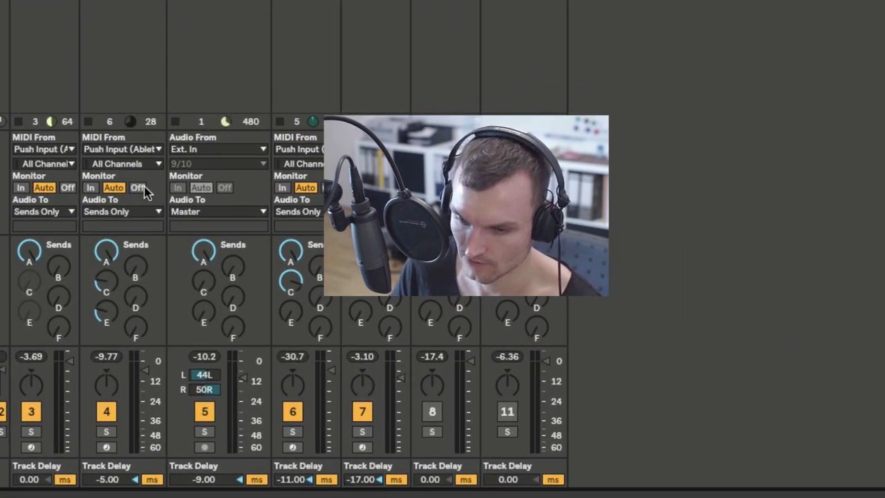
Check track 4's audio output routing options, and display the devices in the Main chain of the A DRM GRP return's drum buss rack.
{"action": "left_click", "coordinate": [119, 214]}
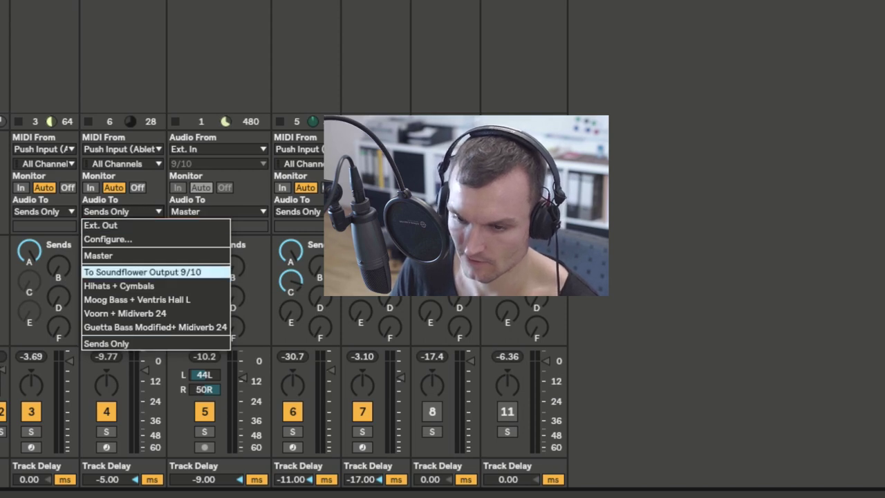
{"action": "left_click", "coordinate": [799, 159]}
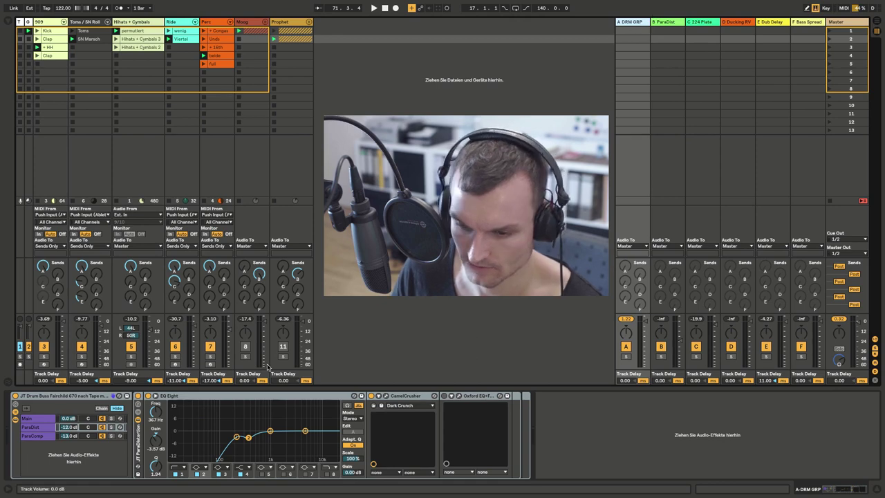
{"action": "left_click", "coordinate": [27, 419]}
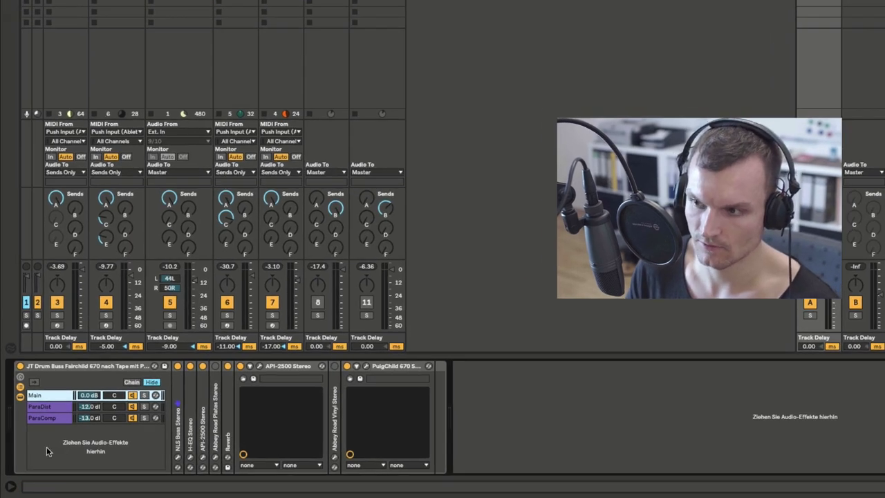
{"action": "double_click", "coordinate": [48, 397]}
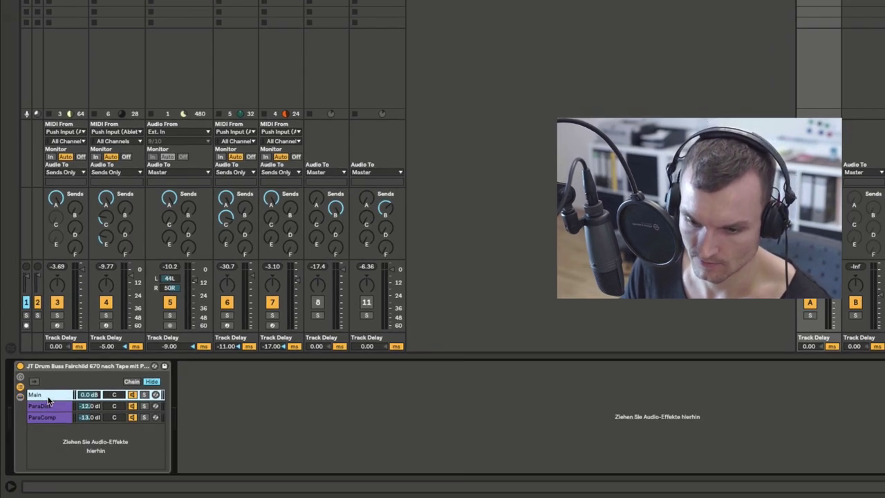
{"action": "left_click", "coordinate": [61, 396]}
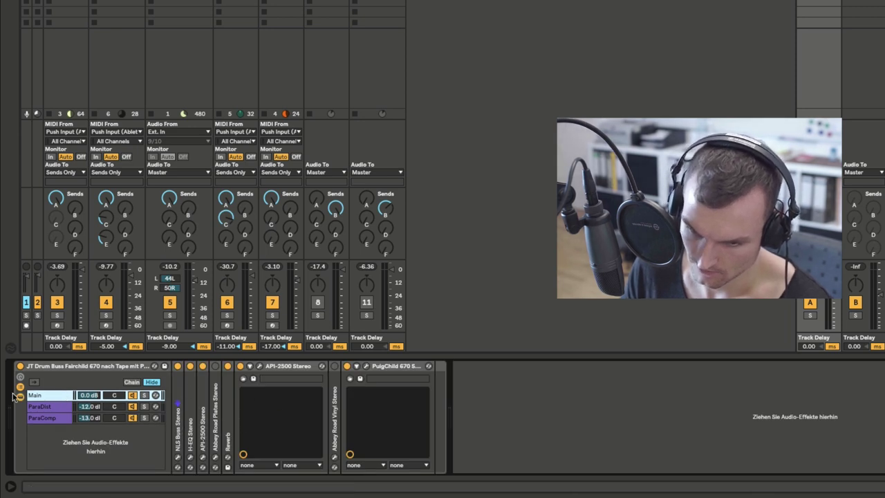
Unfold NLS Buss, H-EQ and the first API-2500 in the Main chain, with the NLS Buss window displayed.
{"action": "double_click", "coordinate": [177, 430]}
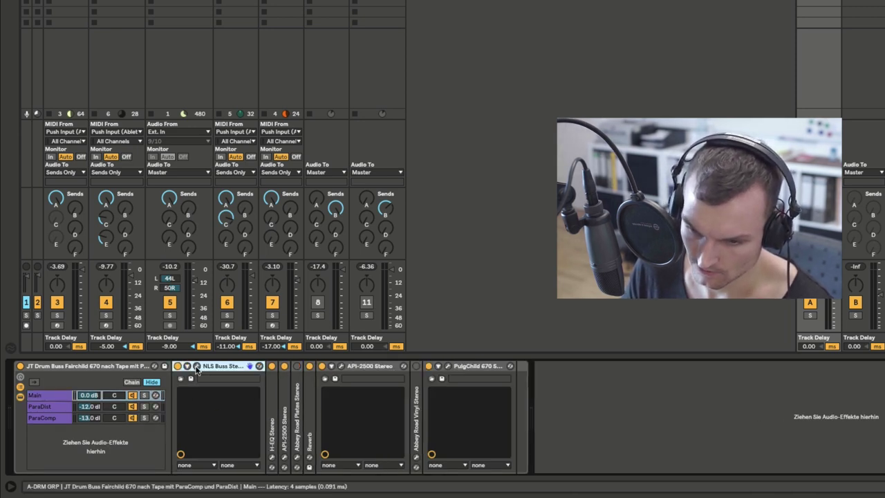
{"action": "left_click", "coordinate": [197, 366]}
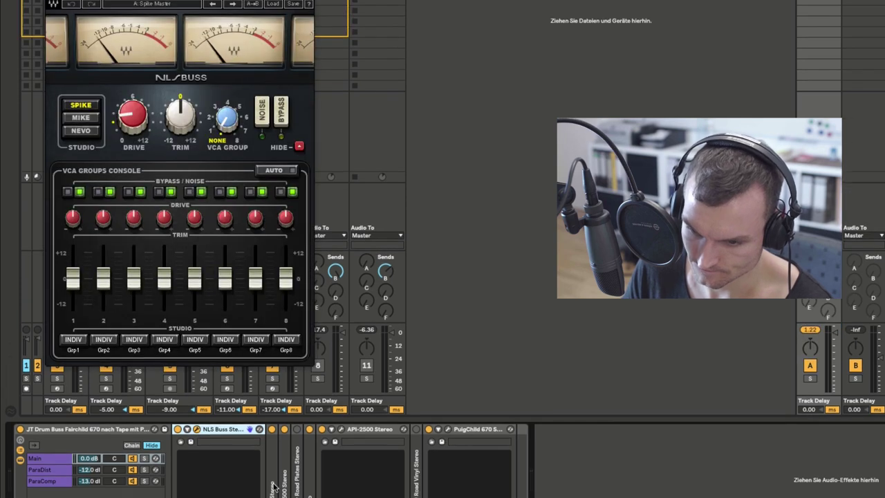
{"action": "double_click", "coordinate": [273, 419]}
{"action": "double_click", "coordinate": [369, 477]}
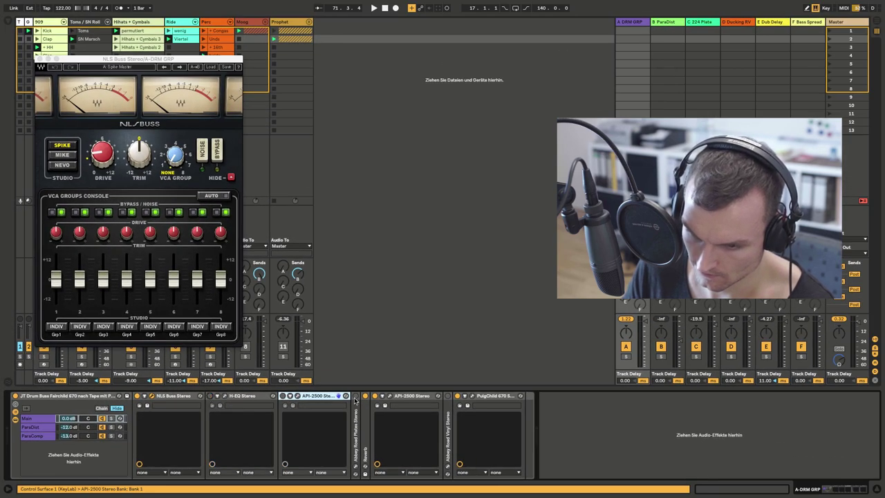
Bypass the Main chain's active devices, play the groove and reactivate the plug-ins one by one through both API-2500s to PuigChild 670.
{"action": "left_click", "coordinate": [375, 397]}
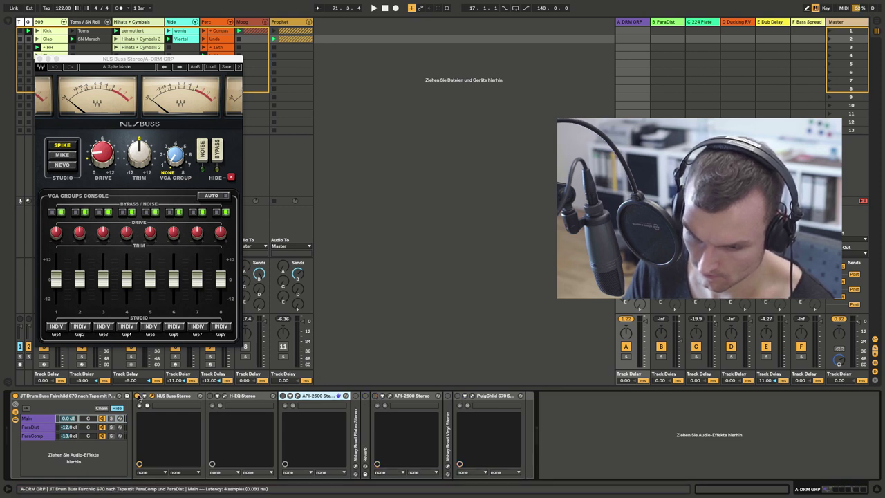
{"action": "key", "text": "space"}
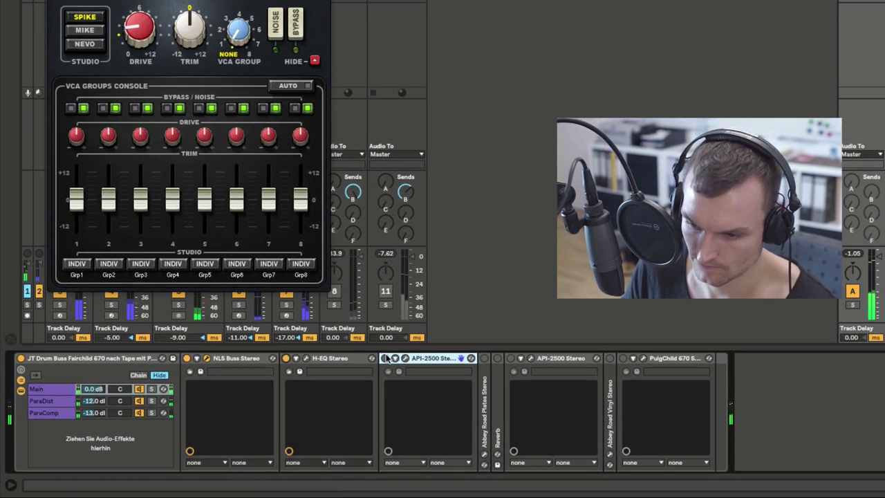
{"action": "left_click", "coordinate": [385, 358]}
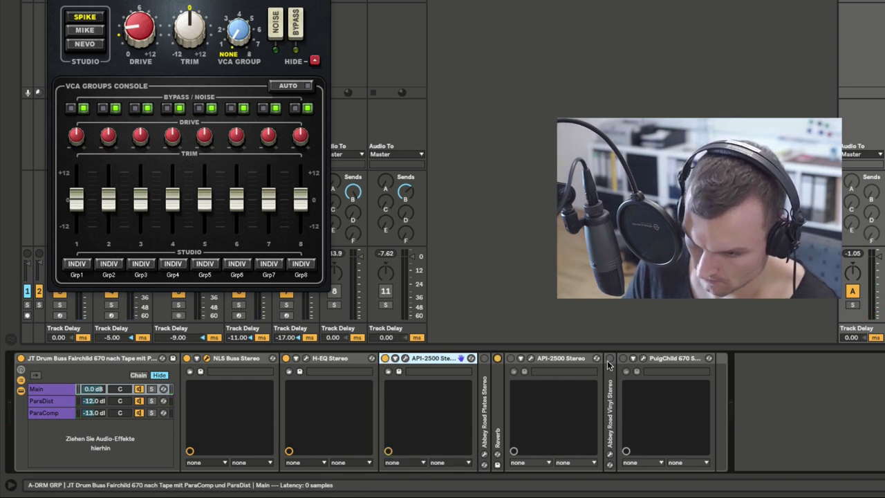
{"action": "left_click", "coordinate": [511, 358]}
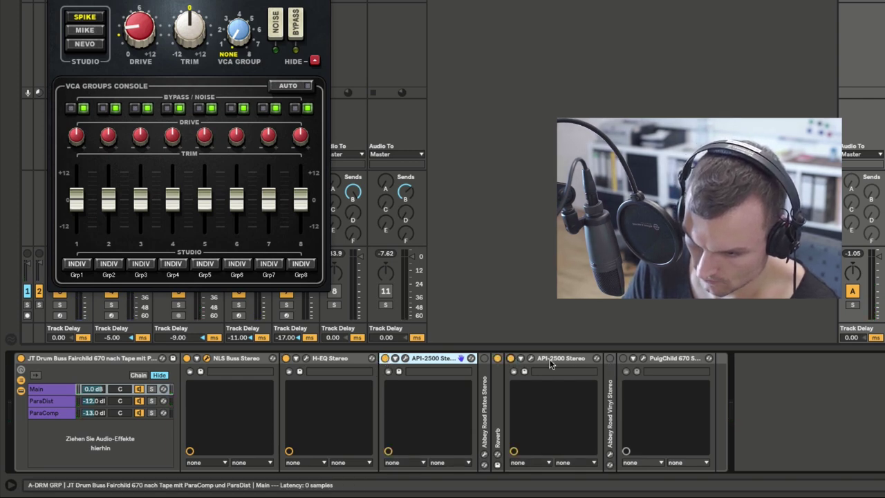
{"action": "left_click", "coordinate": [622, 358]}
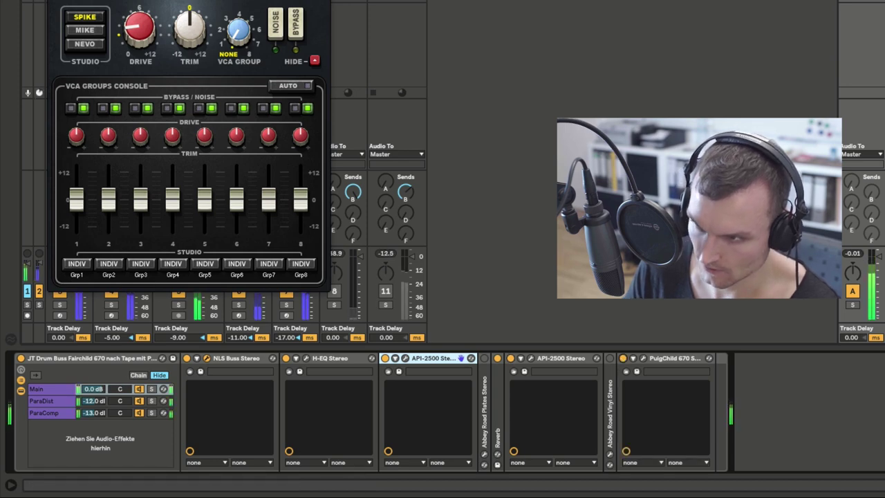
Bypass and reactivate the whole drum buss rack to compare the groove, and hide the plug-in windows.
{"action": "left_click", "coordinate": [21, 359]}
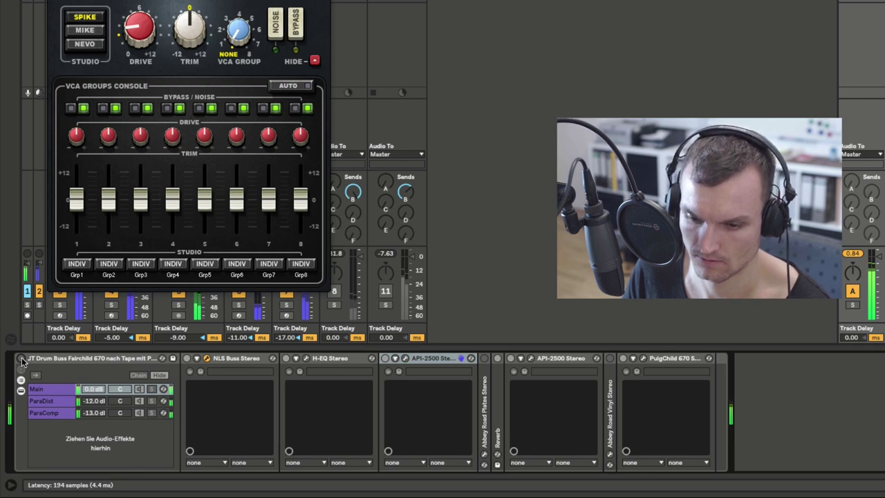
{"action": "left_click", "coordinate": [21, 359]}
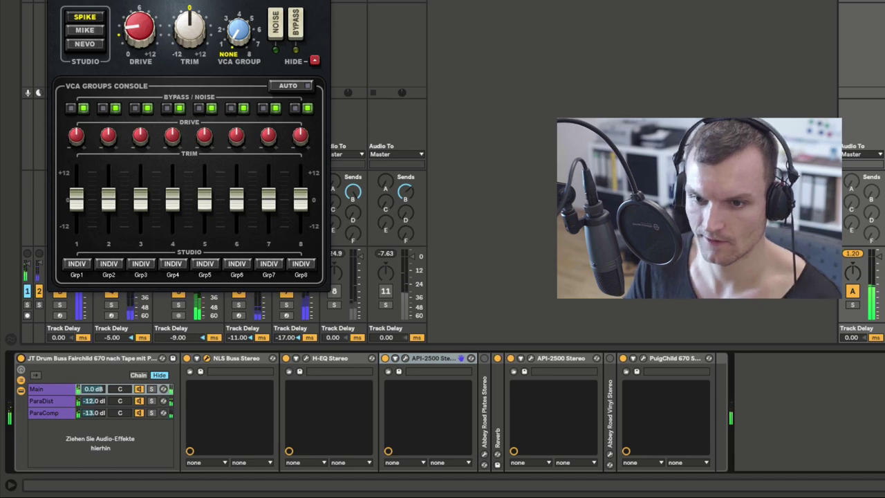
{"action": "key", "text": "super+alt+p"}
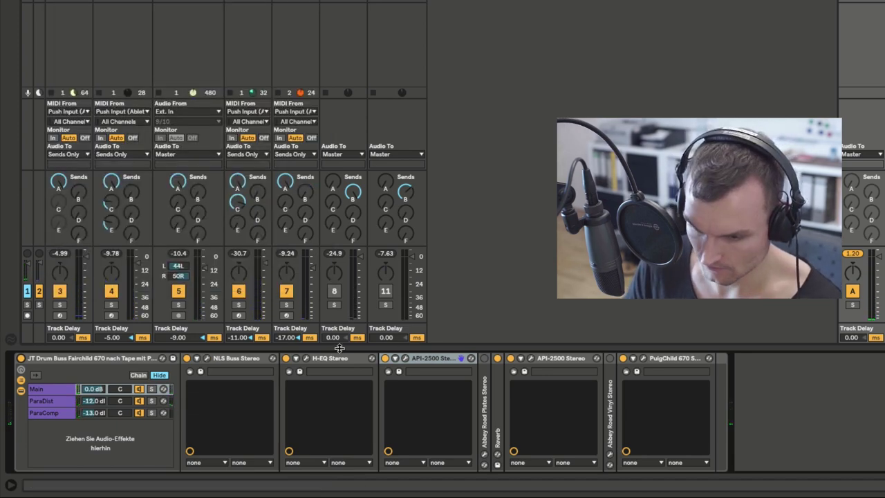
Reopen the NLS Buss window, examine its Drive control and close the window.
{"action": "left_click", "coordinate": [206, 359]}
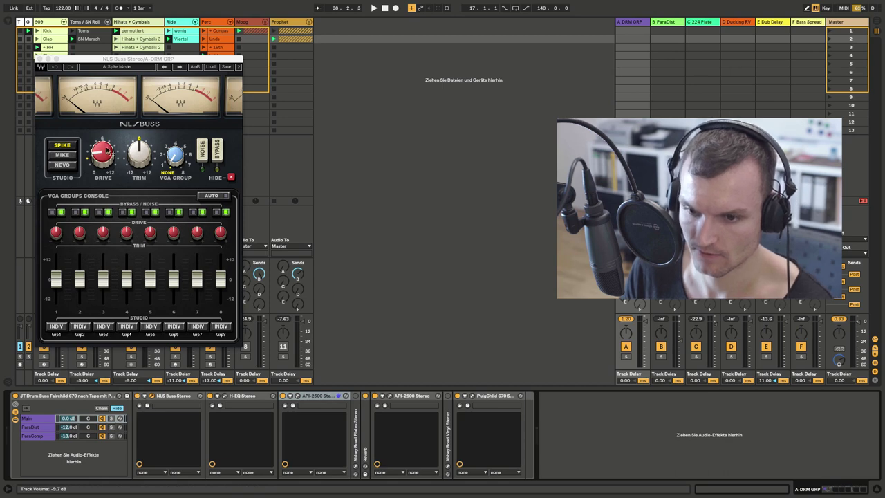
{"action": "left_click", "coordinate": [105, 151]}
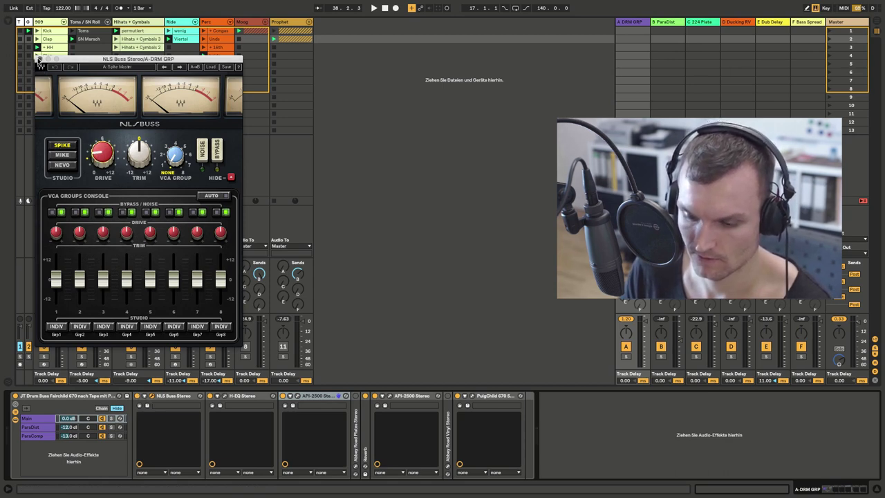
{"action": "left_click", "coordinate": [39, 59]}
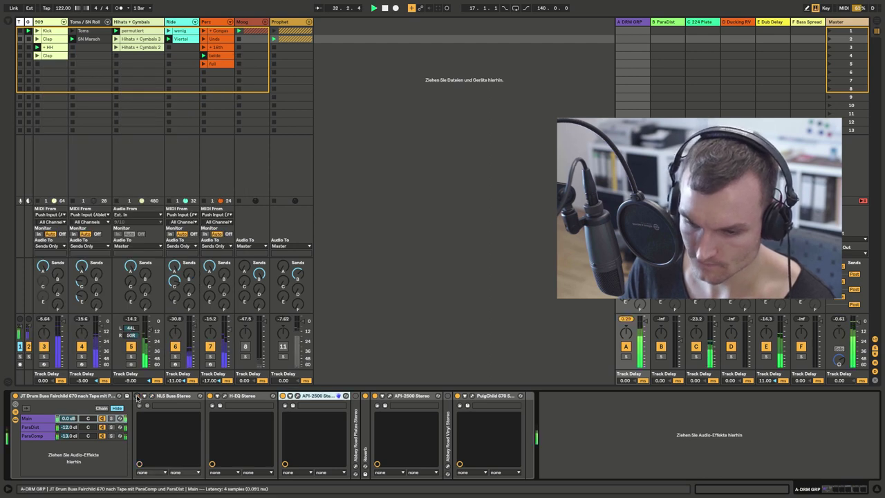
Fold the NLS Buss device, open the H-EQ window and view the EQ settings of its side channel.
{"action": "double_click", "coordinate": [174, 399]}
{"action": "double_click", "coordinate": [171, 399]}
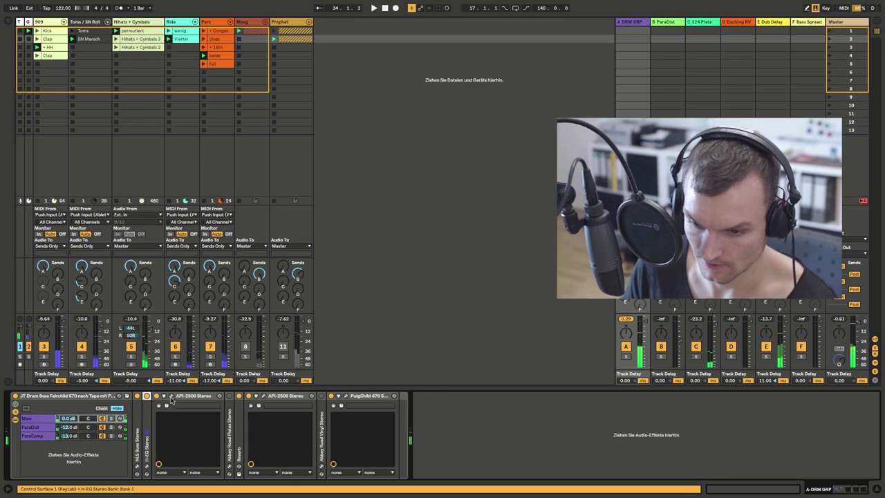
{"action": "double_click", "coordinate": [148, 409]}
{"action": "left_click", "coordinate": [162, 397]}
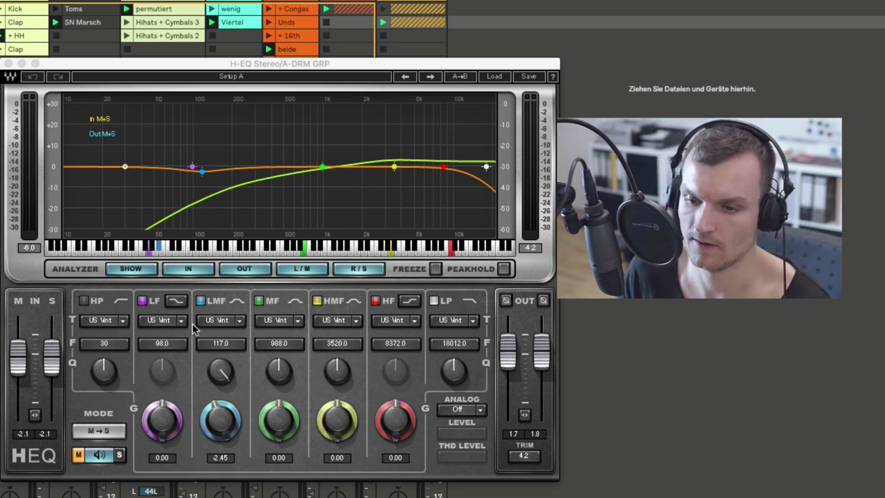
{"action": "left_click", "coordinate": [392, 167]}
{"action": "left_click", "coordinate": [119, 455]}
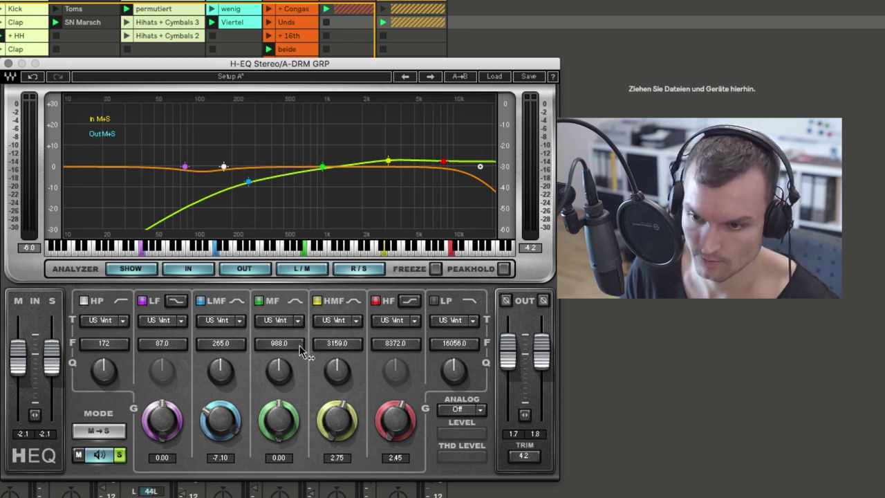
Switch H-EQ back to the mid channel, set its LP frequency to 16524 and select the low-mid band.
{"action": "left_click", "coordinate": [79, 457]}
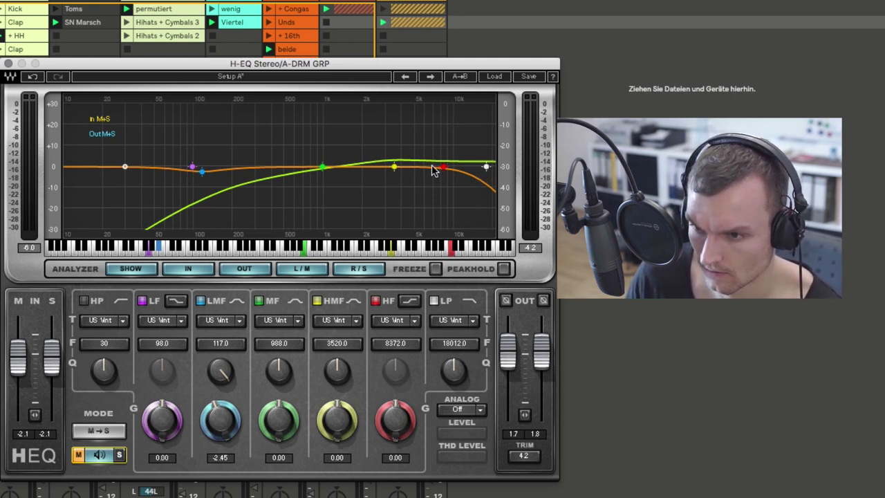
{"action": "left_click_drag", "start_coordinate": [443, 168], "coordinate": [482, 168]}
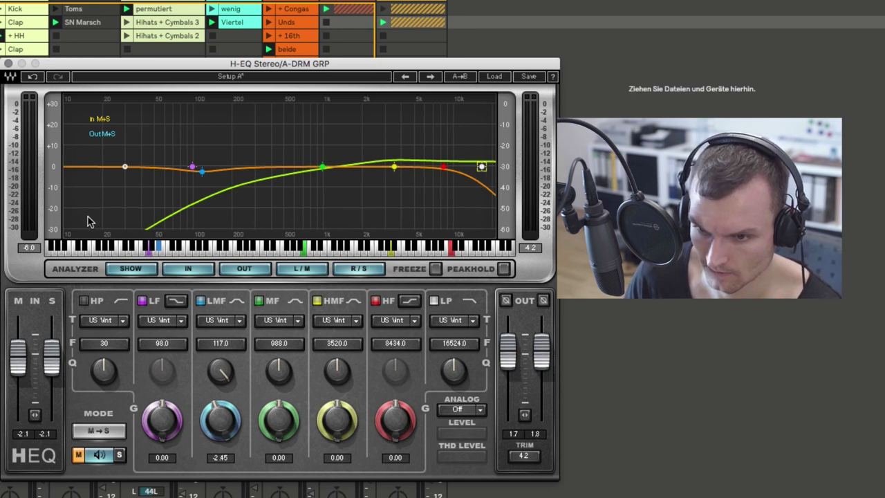
{"action": "left_click", "coordinate": [202, 172]}
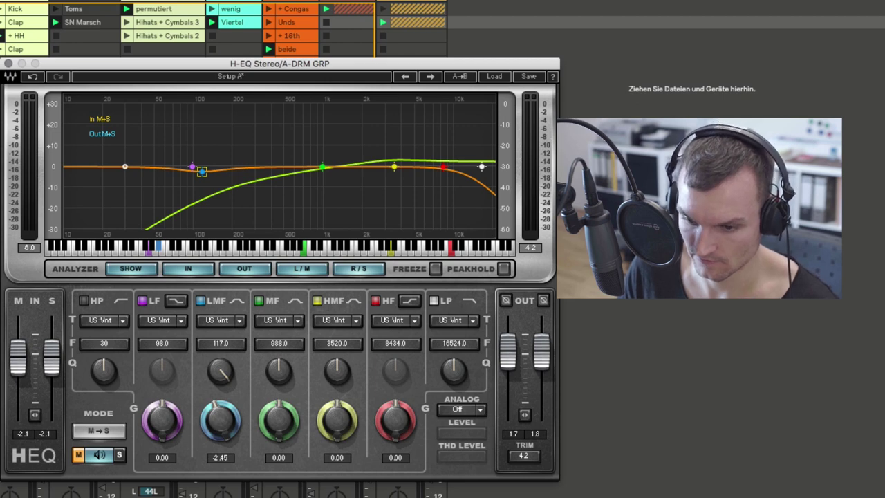
Play and stop the groove several times to examine the effect of H-EQ on its spectrum analyzer.
{"action": "key", "text": "space"}
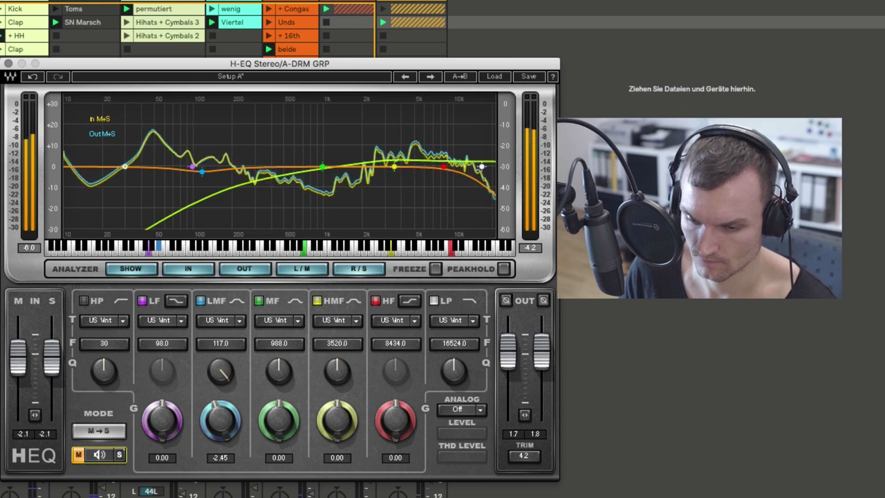
{"action": "key", "text": "space"}
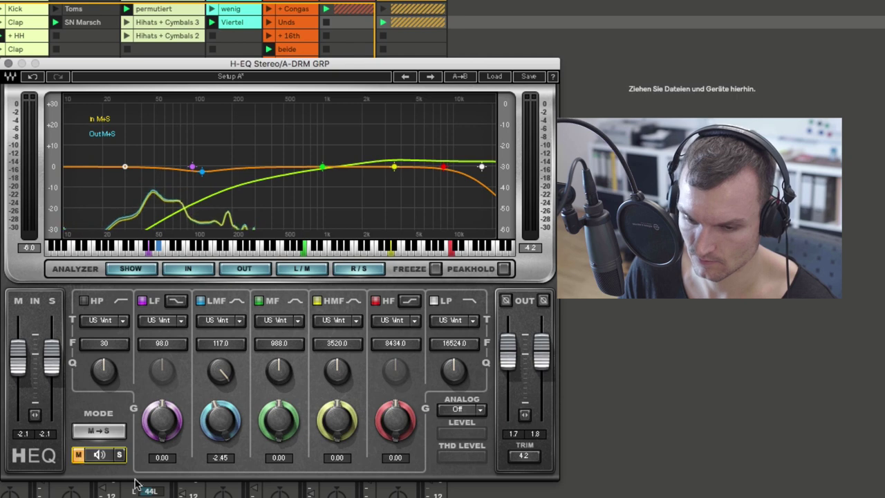
{"action": "key", "text": "space"}
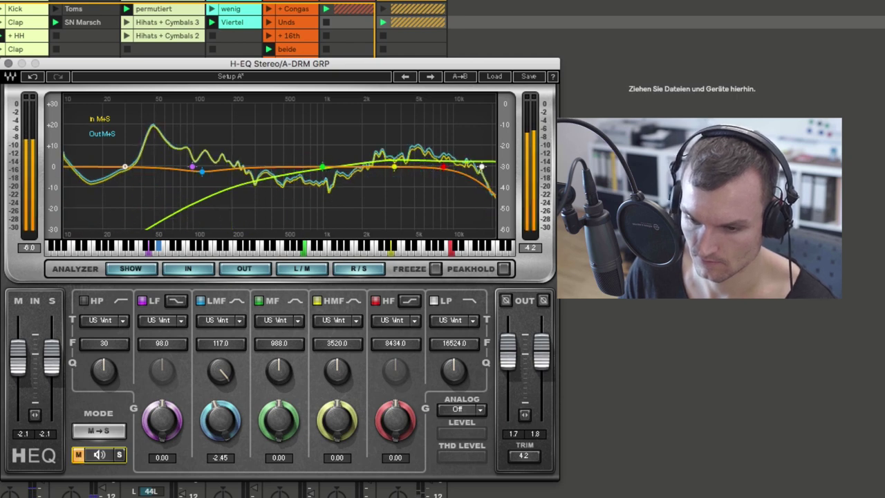
{"action": "key", "text": "space"}
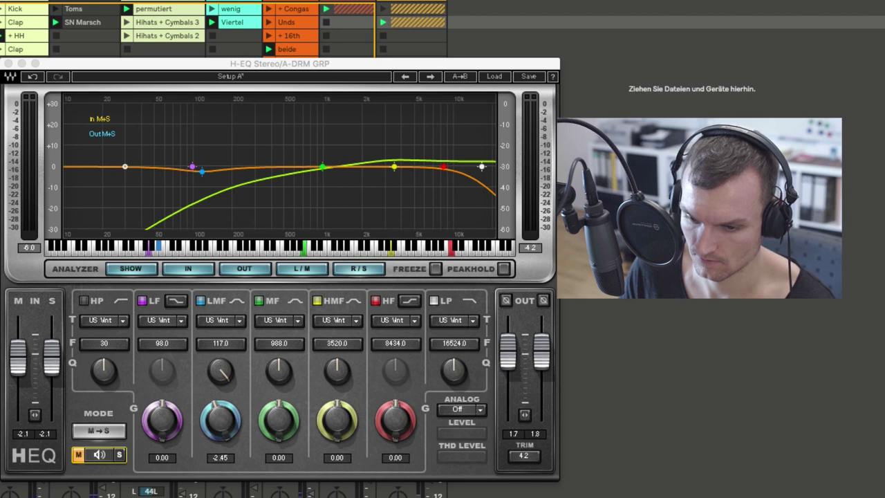
{"action": "key", "text": "space"}
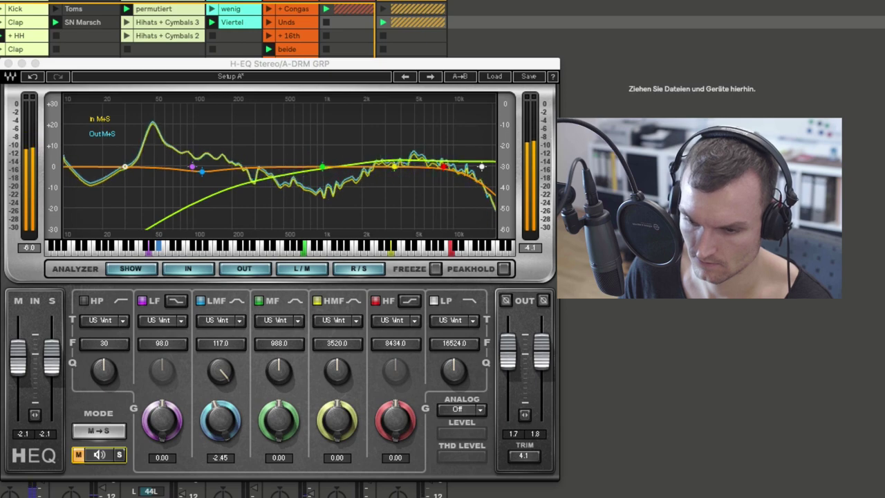
{"action": "key", "text": "space"}
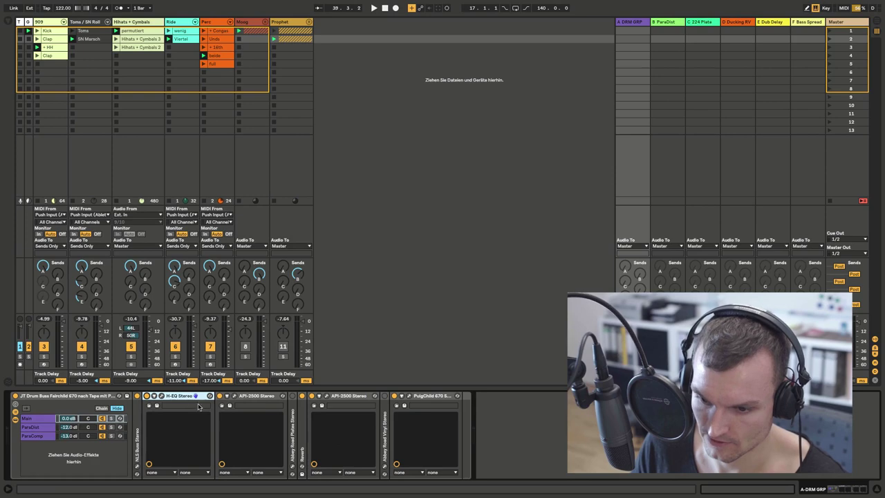
Fold the H-EQ device, view the first API-2500 compressor's window during playback and close it.
{"action": "double_click", "coordinate": [178, 397]}
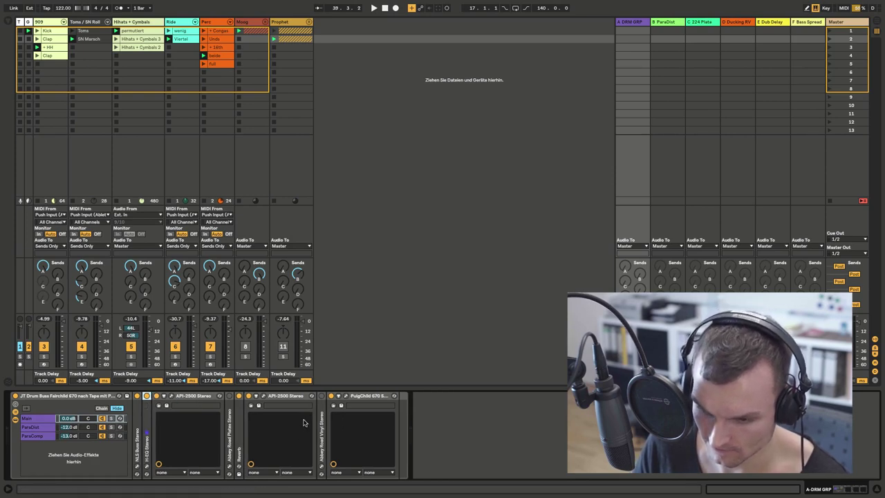
{"action": "left_click", "coordinate": [194, 397]}
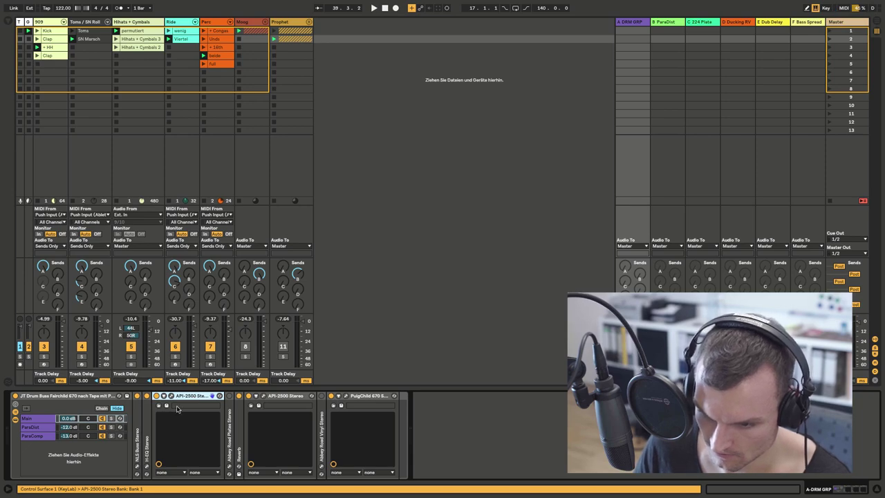
{"action": "left_click", "coordinate": [172, 397]}
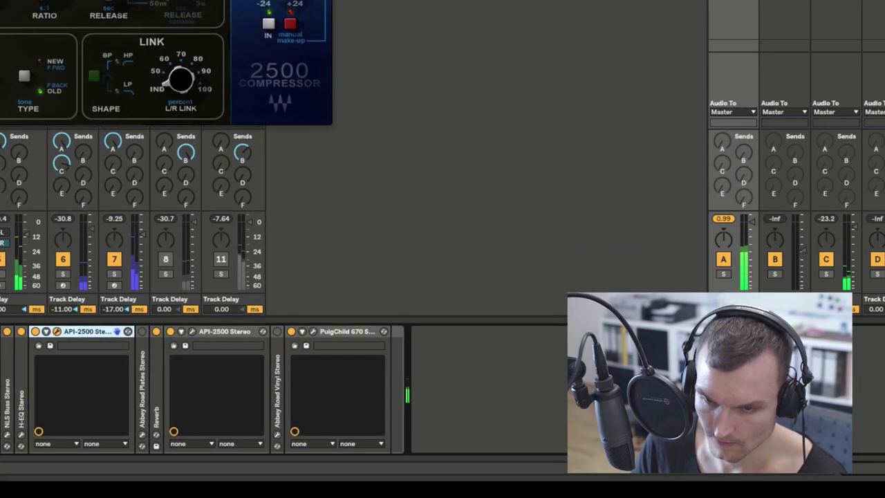
{"action": "left_click", "coordinate": [57, 331]}
Unfold the Reverb between the two API-2500 compressors and switch it on.
{"action": "left_click", "coordinate": [142, 366]}
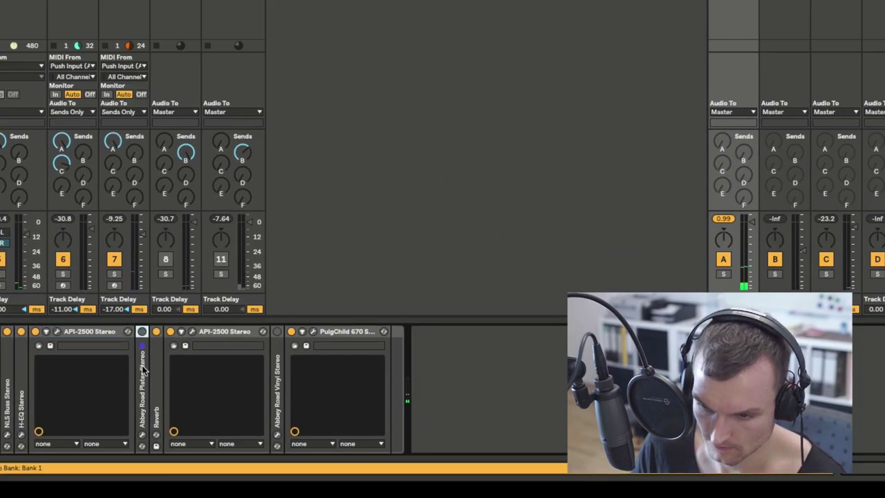
{"action": "double_click", "coordinate": [158, 379]}
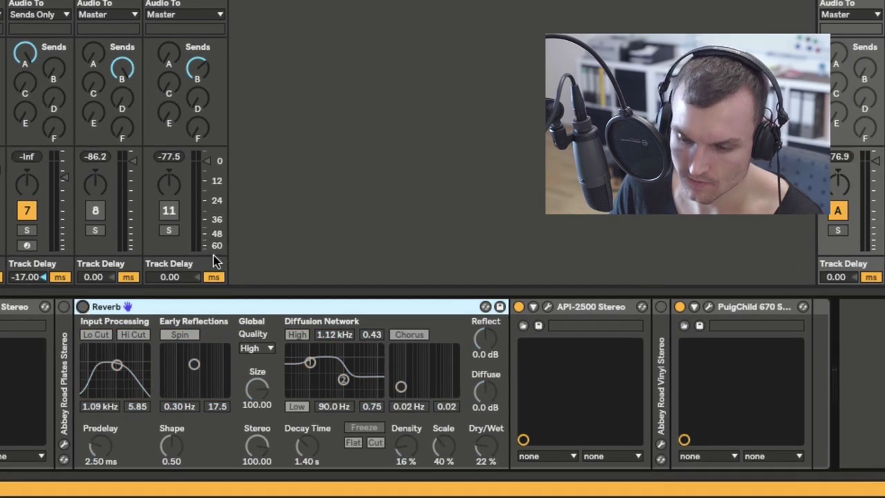
{"action": "left_click", "coordinate": [487, 446]}
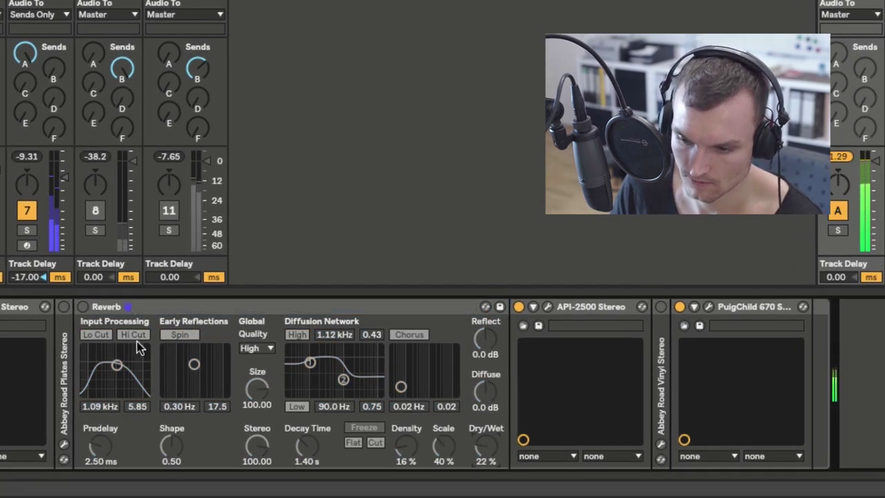
{"action": "left_click", "coordinate": [83, 306]}
Audition the Reverb at 100 % wet, set its Dry/Wet to 20 % and compare the groove with it bypassed and active.
{"action": "left_click_drag", "start_coordinate": [484, 456], "coordinate": [483, 408]}
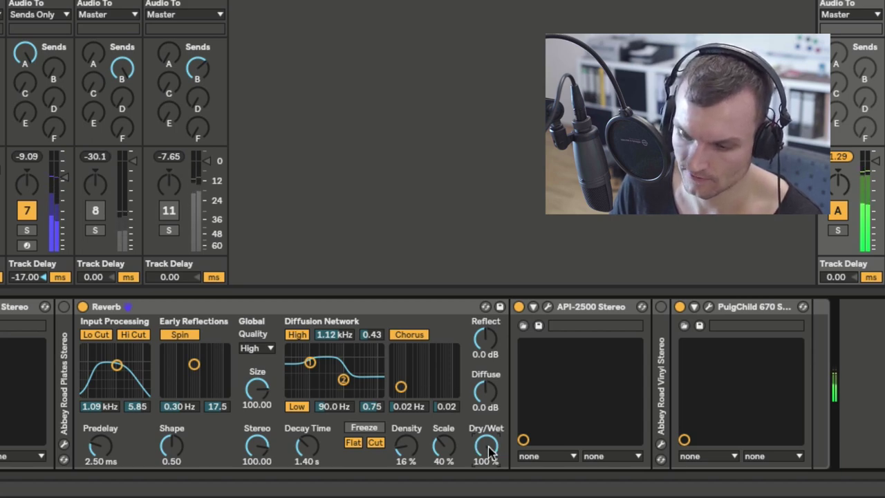
{"action": "left_click_drag", "start_coordinate": [487, 445], "coordinate": [487, 474]}
{"action": "type", "text": "20"}
{"action": "key", "text": "Return"}
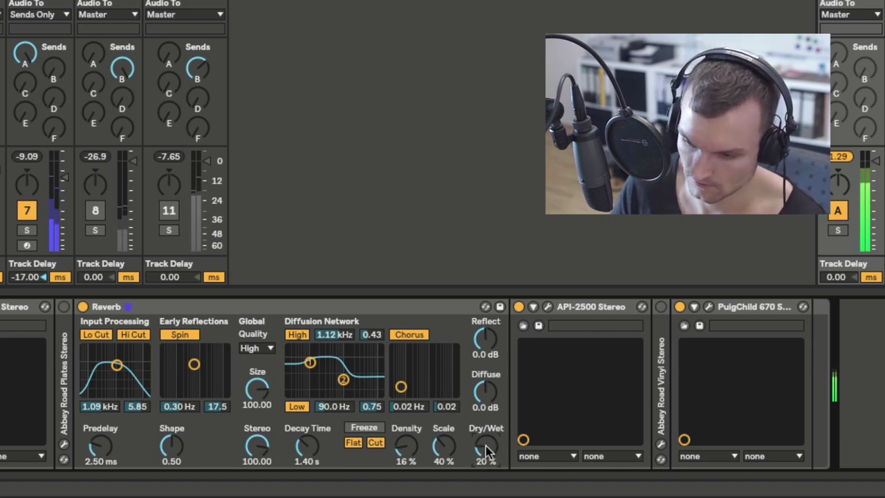
{"action": "left_click", "coordinate": [82, 307]}
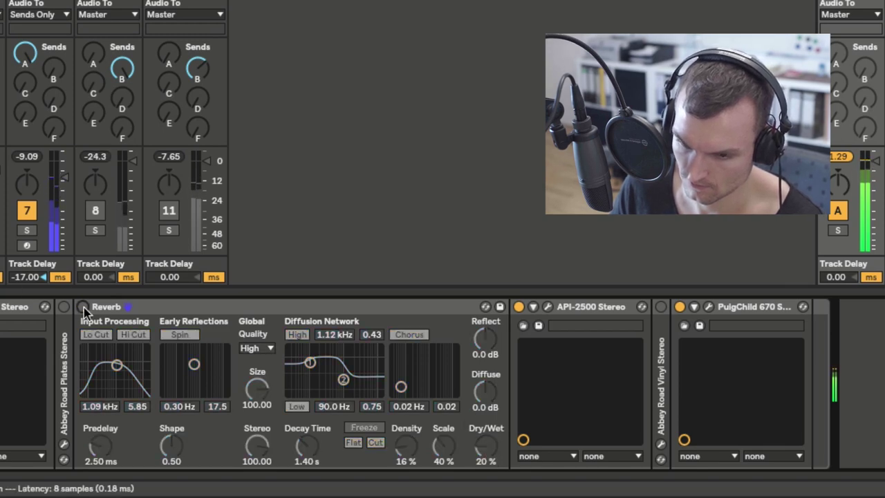
{"action": "left_click", "coordinate": [82, 307]}
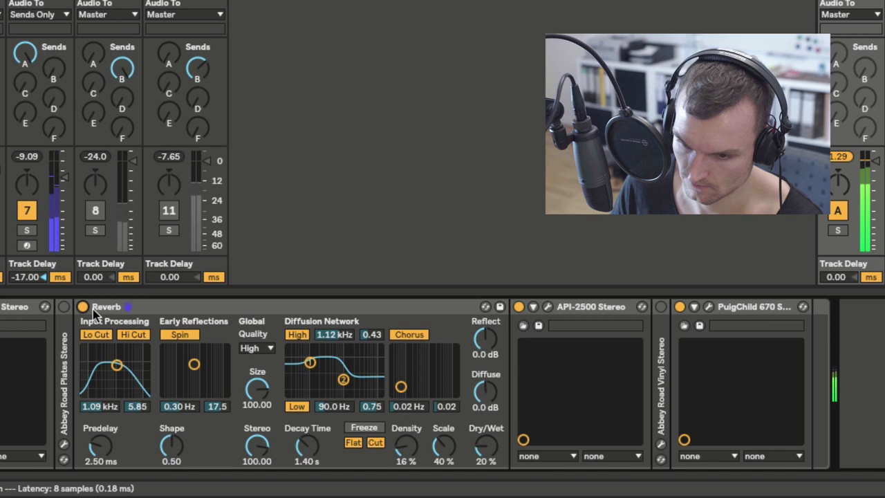
Fold the Reverb, view and close the second API-2500 compressor's window and fold that device too.
{"action": "left_click", "coordinate": [216, 311]}
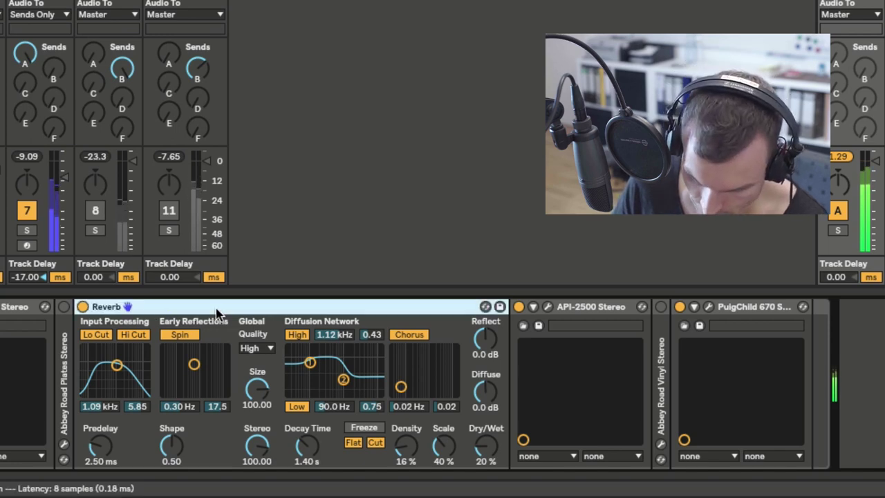
{"action": "double_click", "coordinate": [215, 308]}
{"action": "left_click", "coordinate": [130, 307]}
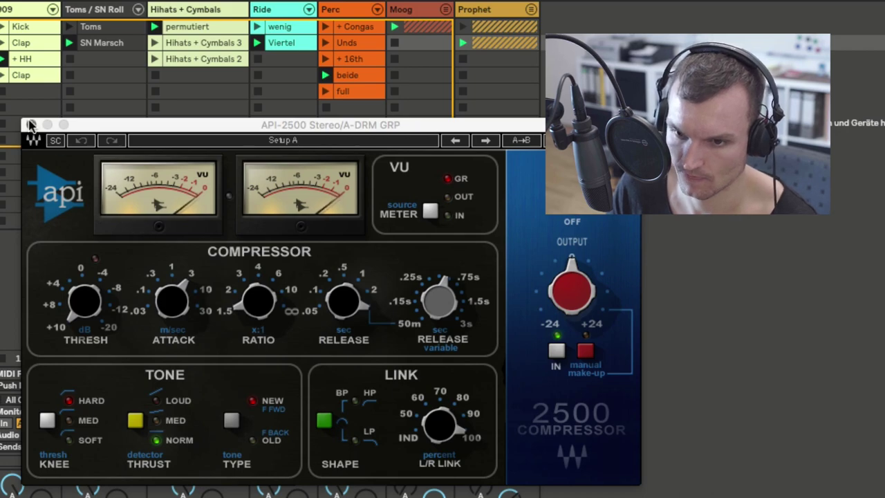
{"action": "left_click", "coordinate": [29, 125]}
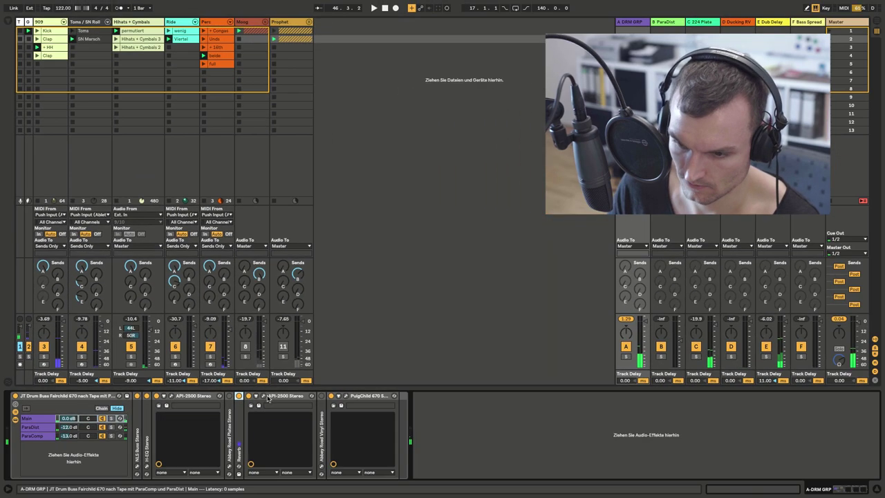
{"action": "double_click", "coordinate": [269, 398]}
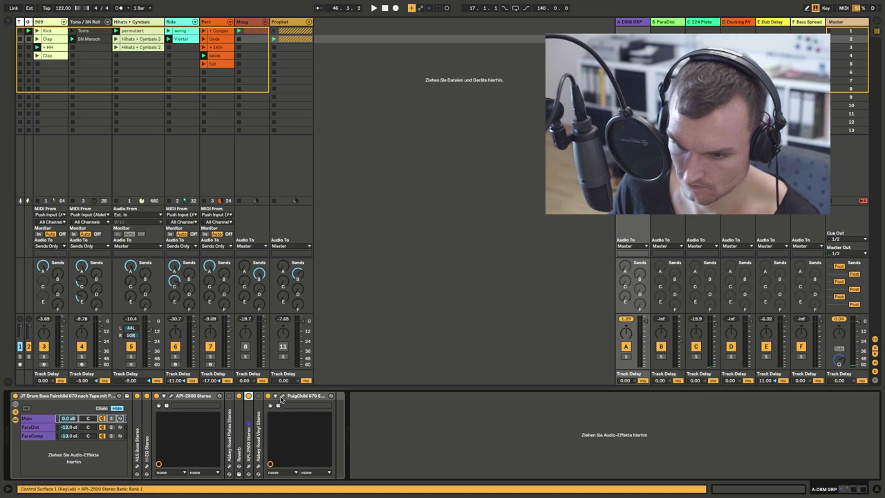
Open the PuigChild 670 window, examine its channel settings during playback and close it.
{"action": "left_click", "coordinate": [282, 397]}
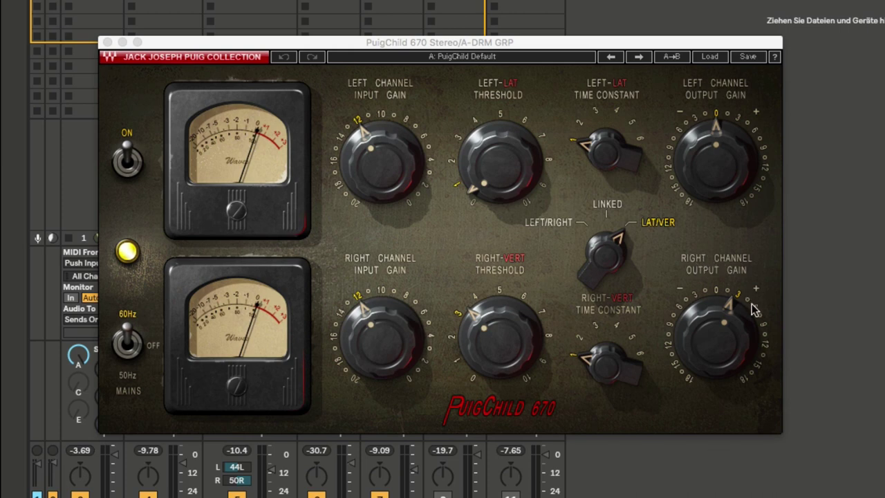
{"action": "left_click", "coordinate": [726, 326]}
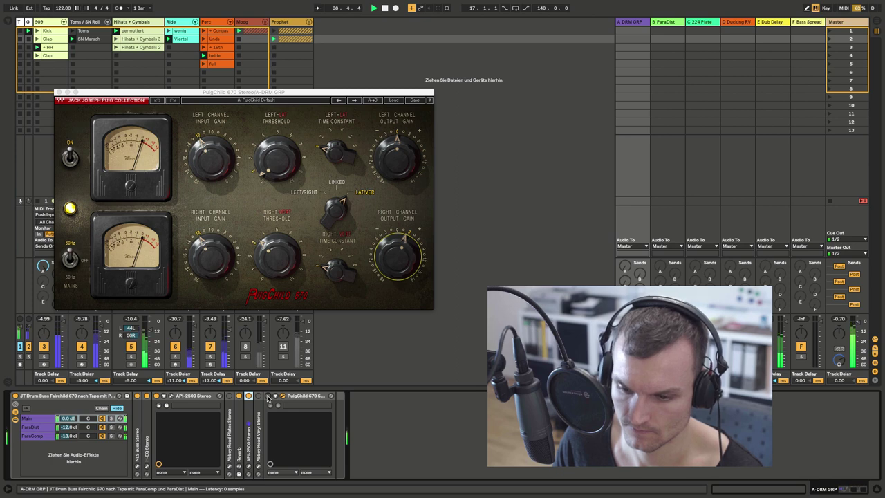
{"action": "left_click", "coordinate": [58, 92]}
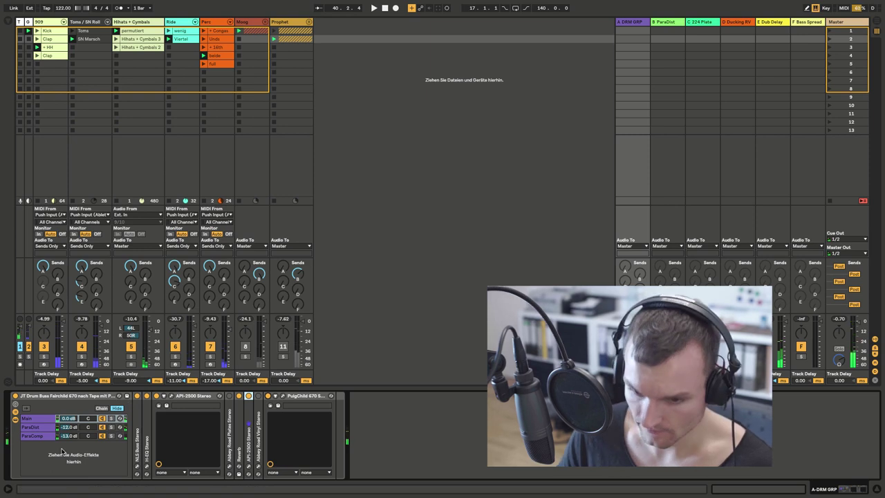
Solo the ParaDist chain of the drum buss rack together with track 1 and play the groove.
{"action": "left_click", "coordinate": [43, 428]}
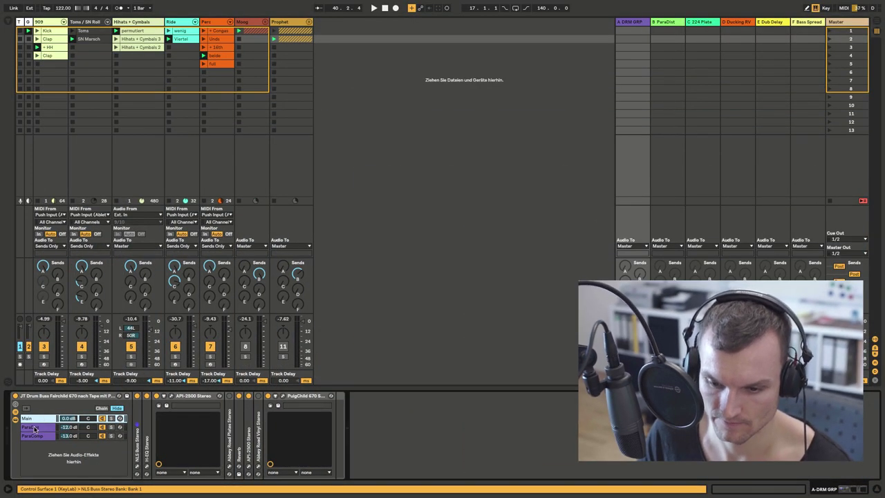
{"action": "left_click", "coordinate": [34, 428]}
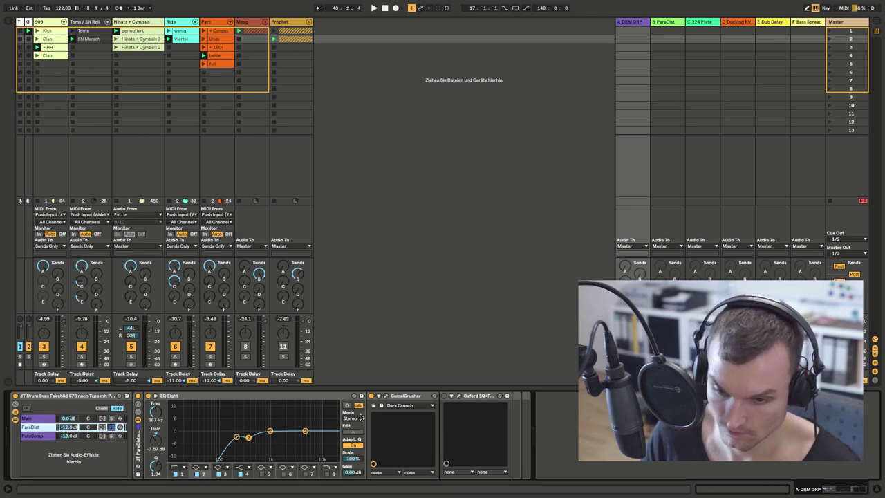
{"action": "left_click", "coordinate": [19, 357]}
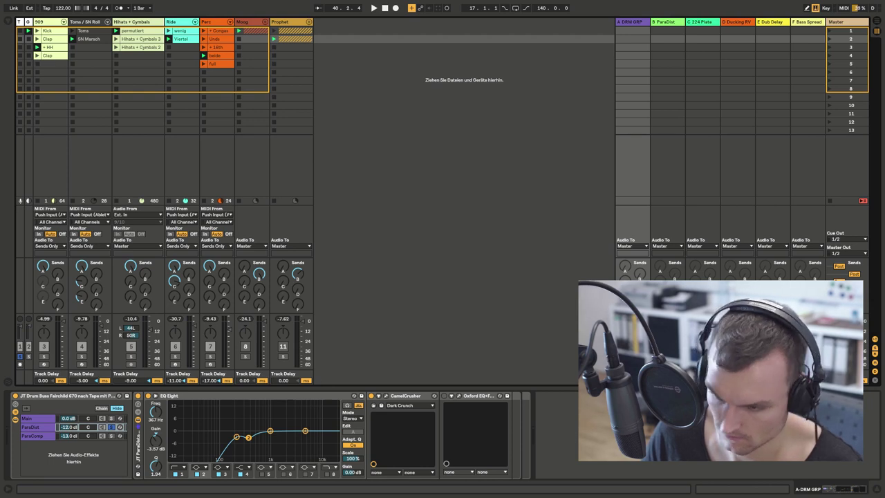
{"action": "left_click", "coordinate": [19, 357]}
{"action": "key", "text": "space"}
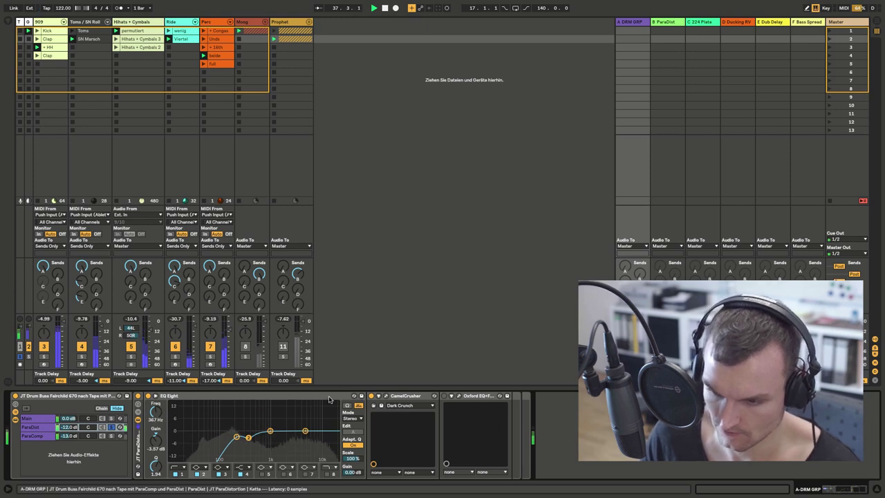
View the ParaDist chain's CamelCrusher window and bypass the device to compare its distortion during playback.
{"action": "left_click", "coordinate": [392, 399]}
{"action": "left_click", "coordinate": [387, 396]}
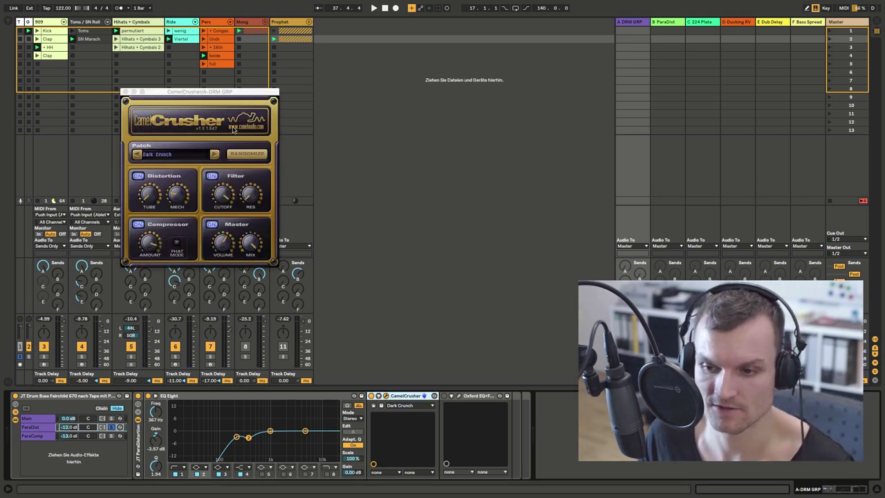
{"action": "mouse_move", "coordinate": [217, 95]}
{"action": "left_mouse_down"}
{"action": "mouse_move", "coordinate": [278, 89]}
{"action": "mouse_move", "coordinate": [220, 97]}
{"action": "mouse_move", "coordinate": [210, 83]}
{"action": "left_mouse_up"}
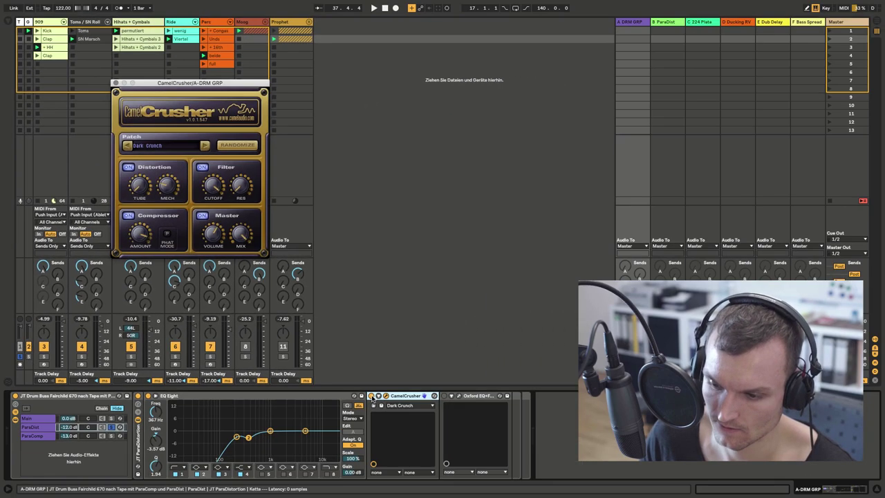
{"action": "left_click", "coordinate": [372, 396]}
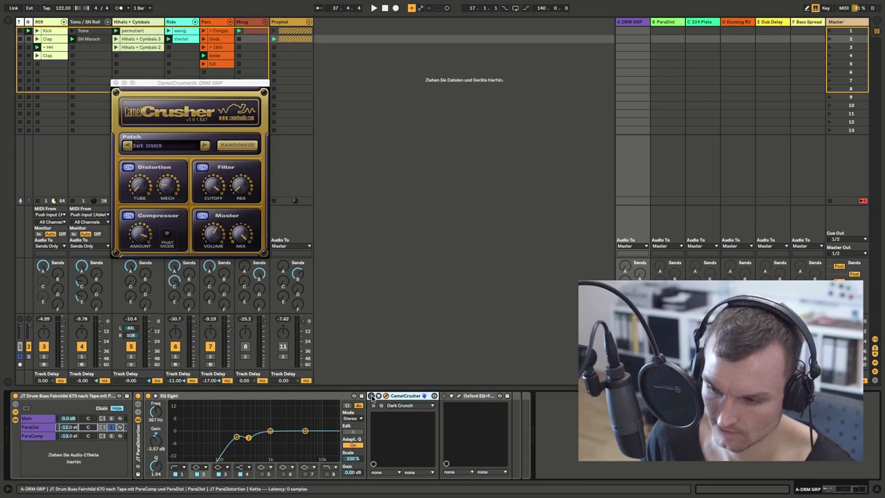
{"action": "key", "text": "space"}
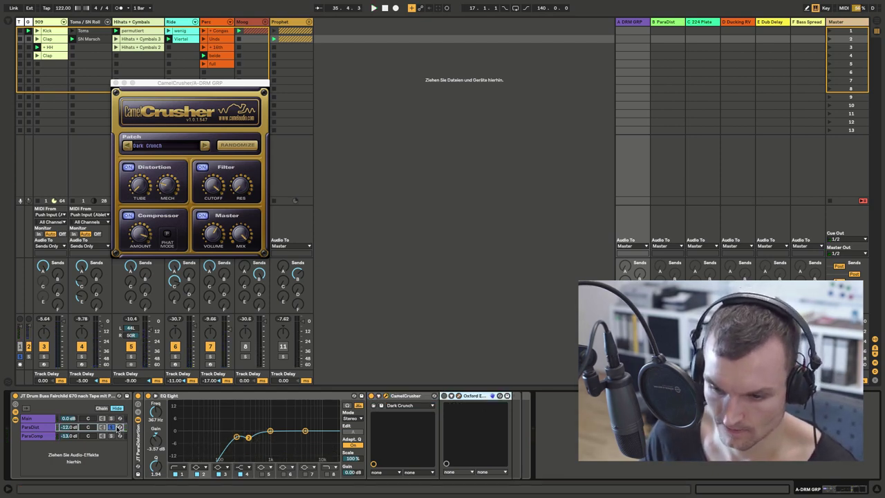
Unsolo the ParaDist chain and replay the groove with all three drum buss chains.
{"action": "left_click", "coordinate": [112, 428]}
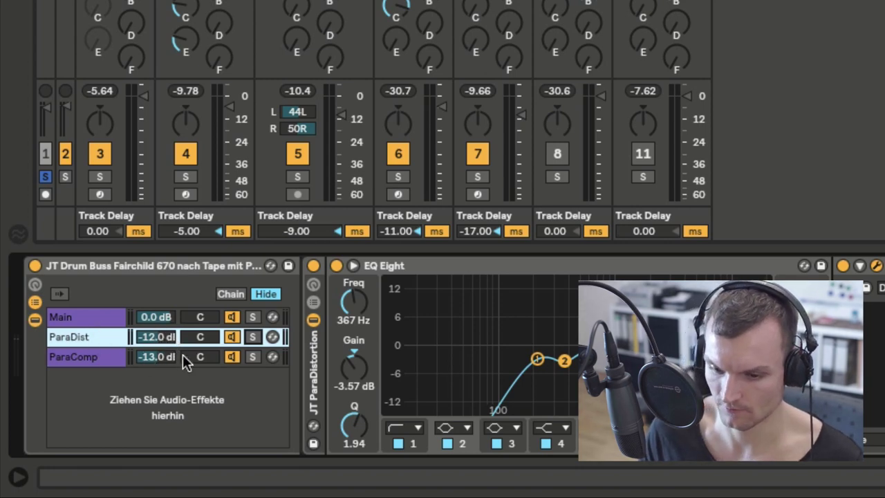
{"action": "key", "text": "space"}
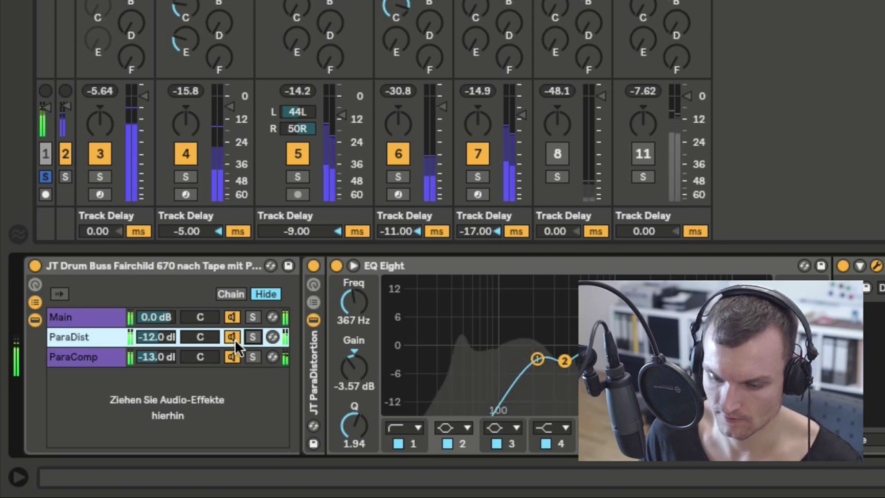
{"action": "key", "text": "space"}
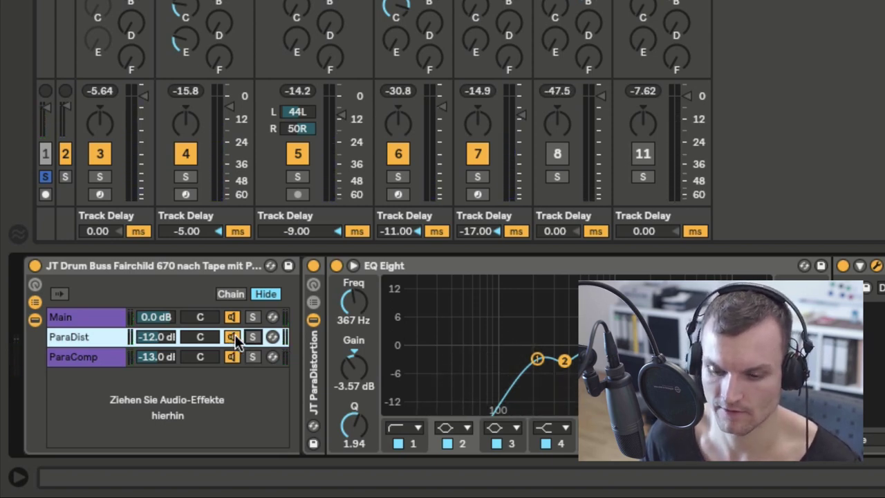
{"action": "key", "text": "space"}
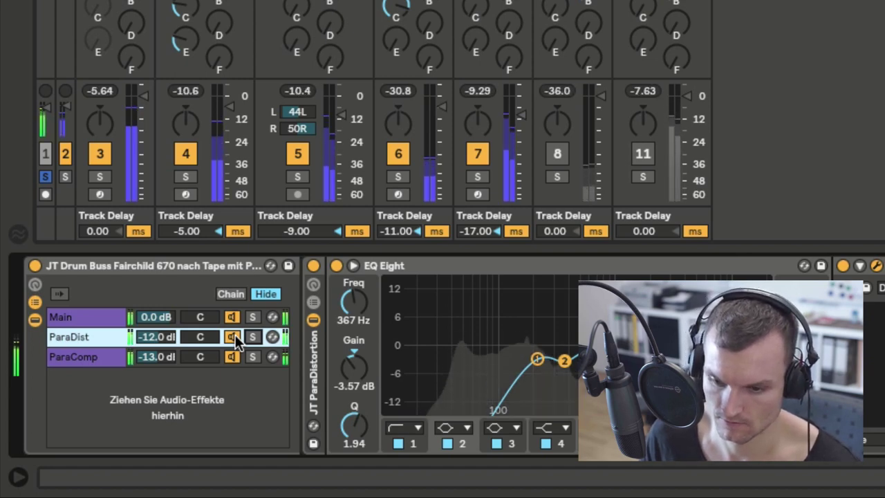
Mute and reactivate the ParaDist chain twice during playback to compare its effect on the groove.
{"action": "left_click", "coordinate": [233, 337]}
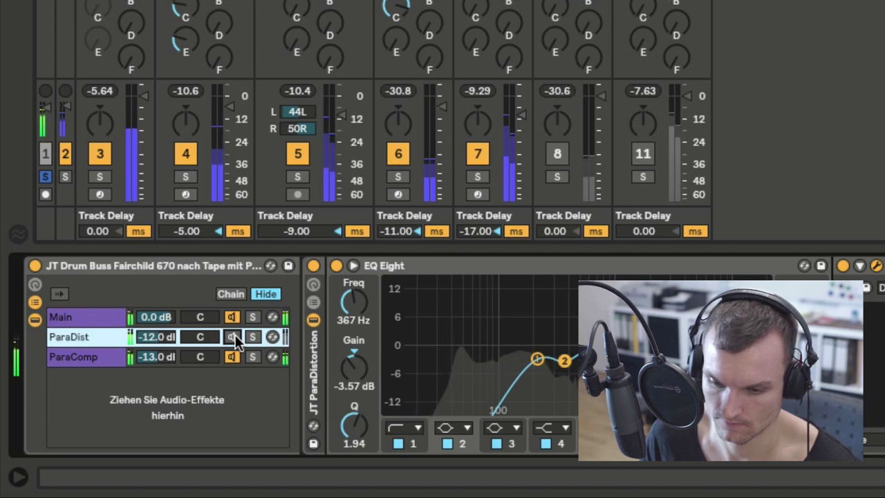
{"action": "left_click", "coordinate": [233, 337]}
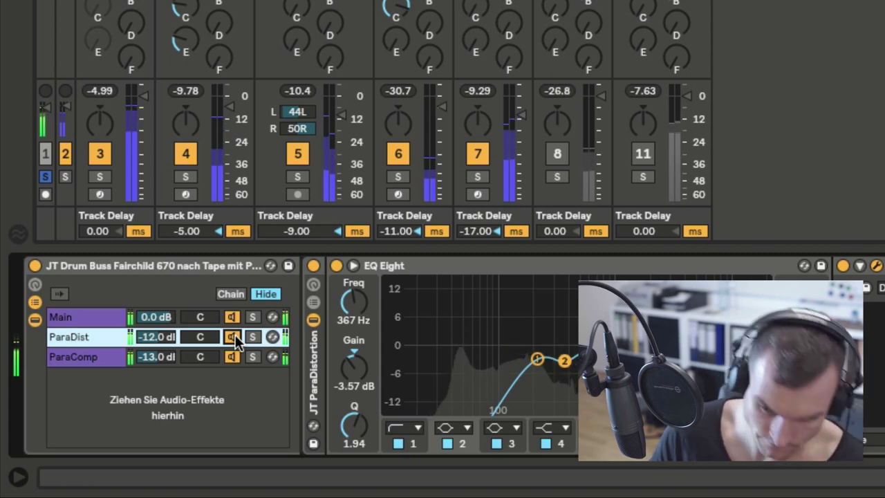
{"action": "left_click", "coordinate": [235, 337]}
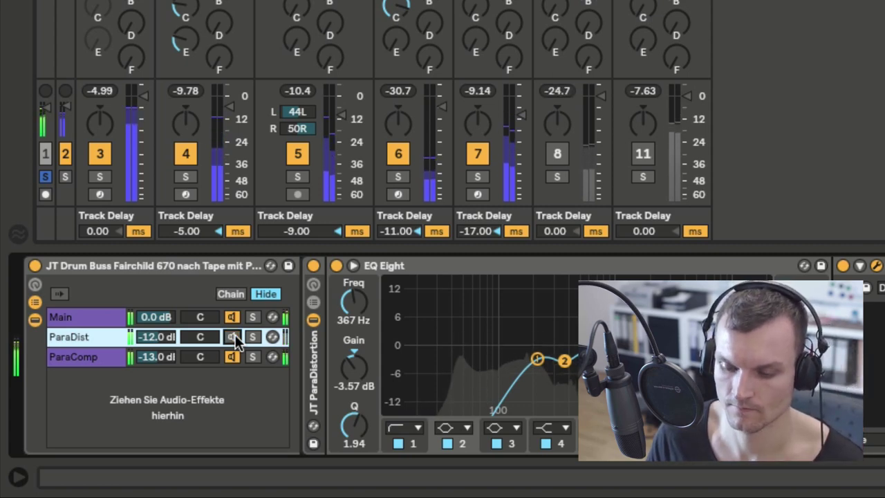
{"action": "left_click", "coordinate": [235, 336]}
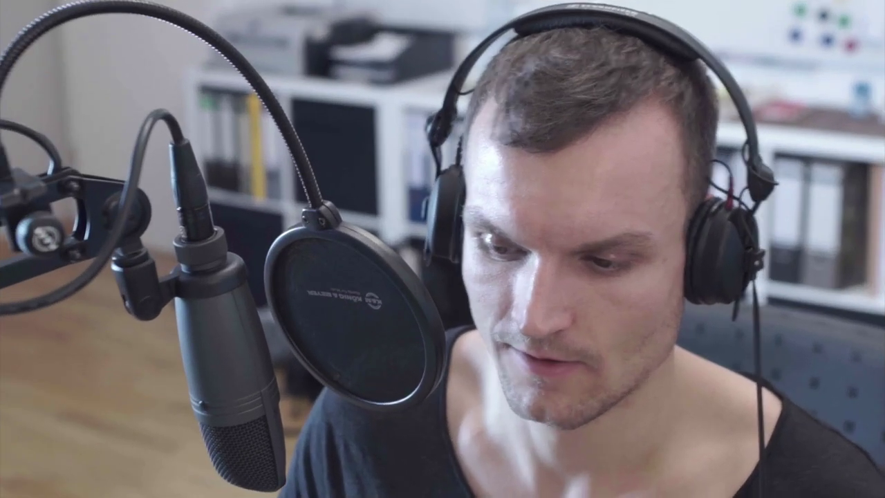
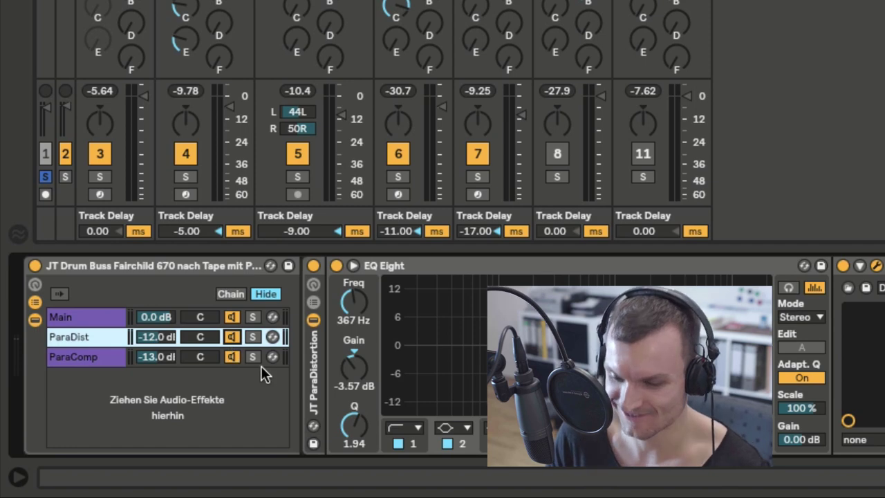
Play the groove and toggle the ParaComp chain off and on to examine its parallel compression.
{"action": "left_click", "coordinate": [95, 393]}
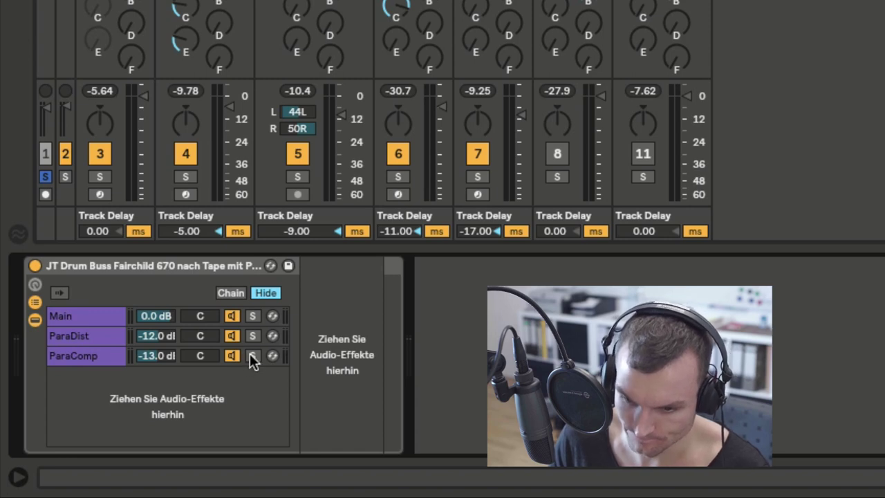
{"action": "key", "text": "space"}
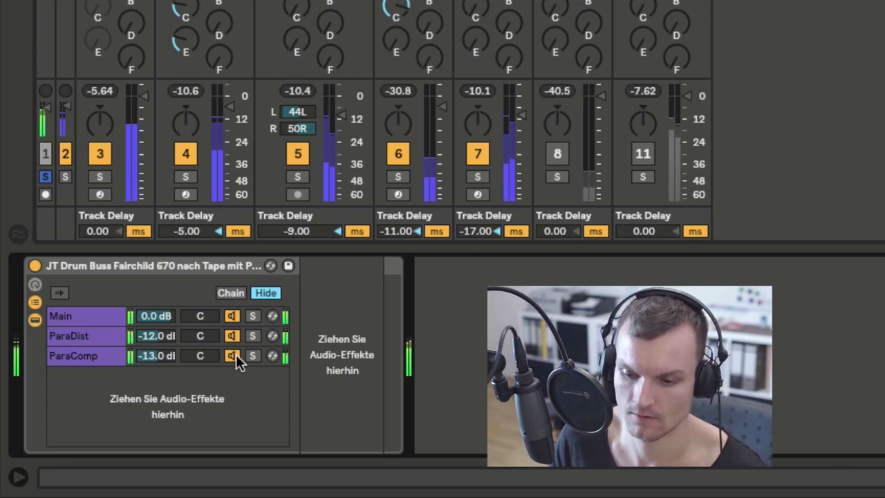
{"action": "left_click", "coordinate": [235, 354]}
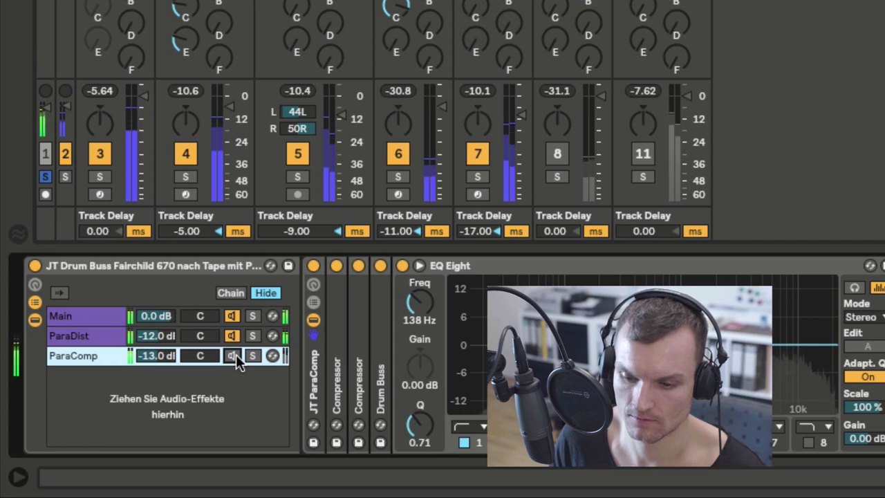
{"action": "left_click", "coordinate": [232, 355]}
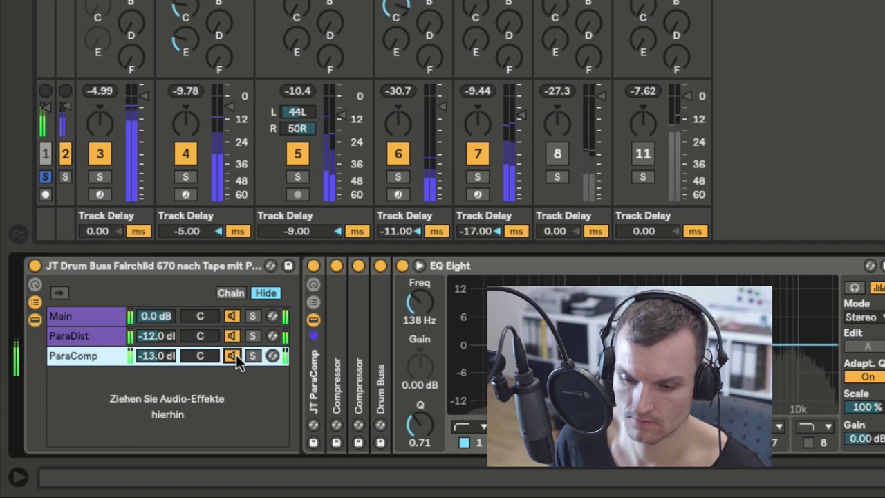
Mute and reactivate the ParaComp chain again during playback to compare the groove with and without it.
{"action": "left_click", "coordinate": [233, 355]}
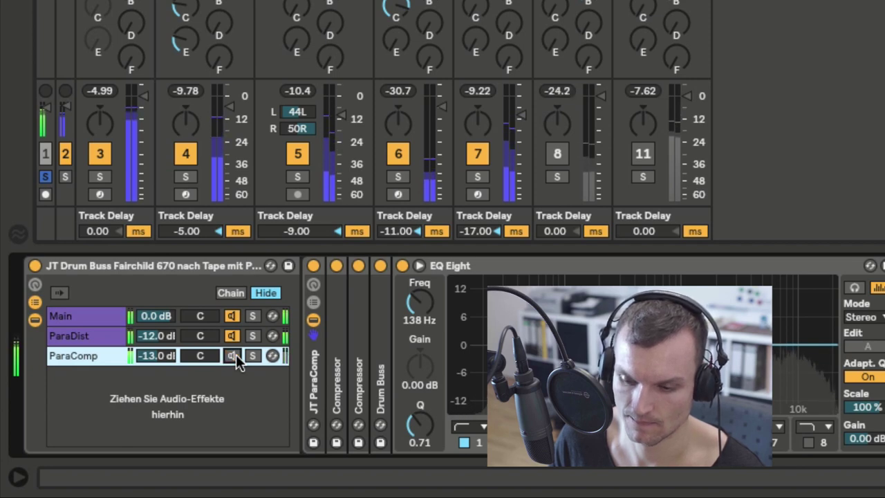
{"action": "left_click", "coordinate": [233, 356]}
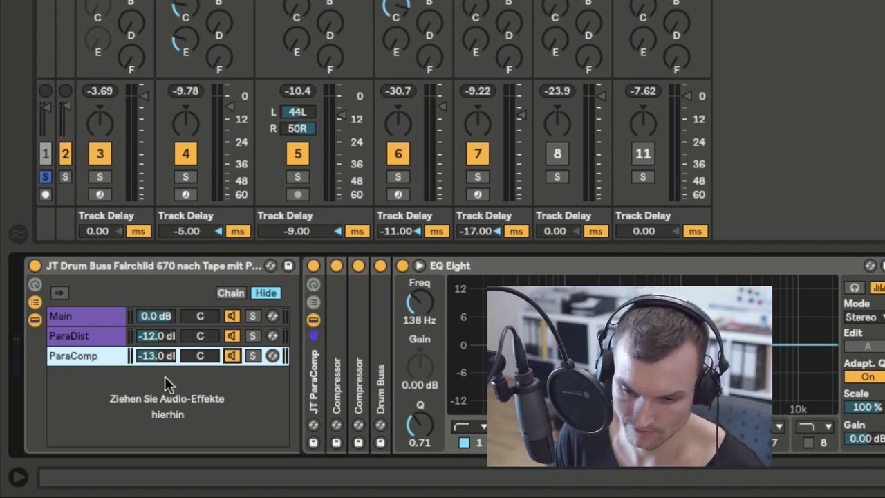
{"action": "right_click", "coordinate": [118, 413]}
{"action": "left_click", "coordinate": [91, 400]}
{"action": "left_click", "coordinate": [83, 357]}
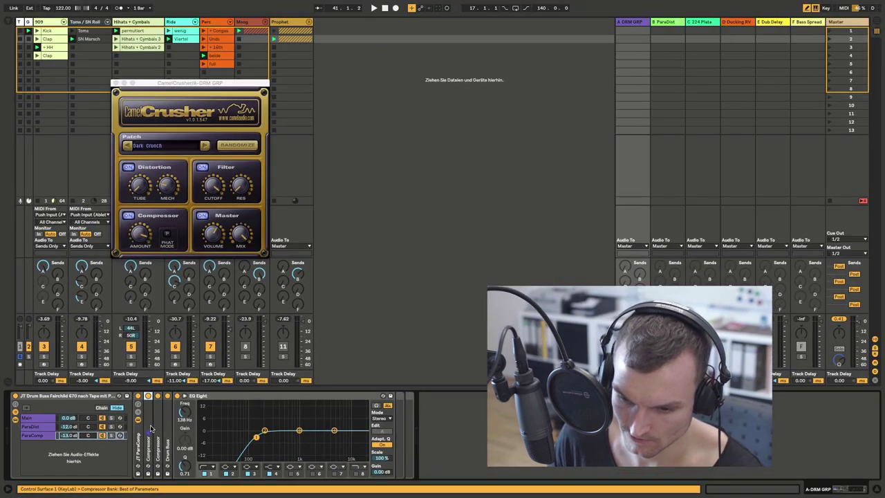
Unfold the two Compressors in the ParaComp chain one after the other to examine their settings during playback.
{"action": "double_click", "coordinate": [339, 332]}
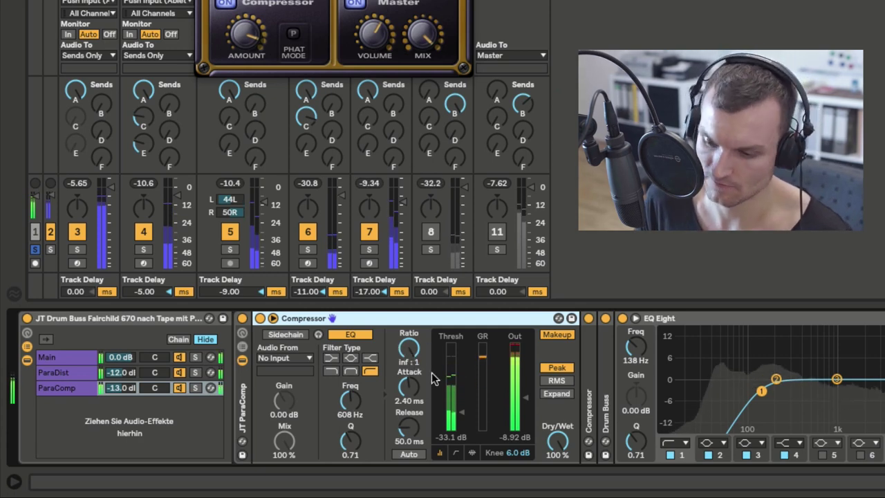
{"action": "double_click", "coordinate": [474, 319]}
{"action": "double_click", "coordinate": [279, 360]}
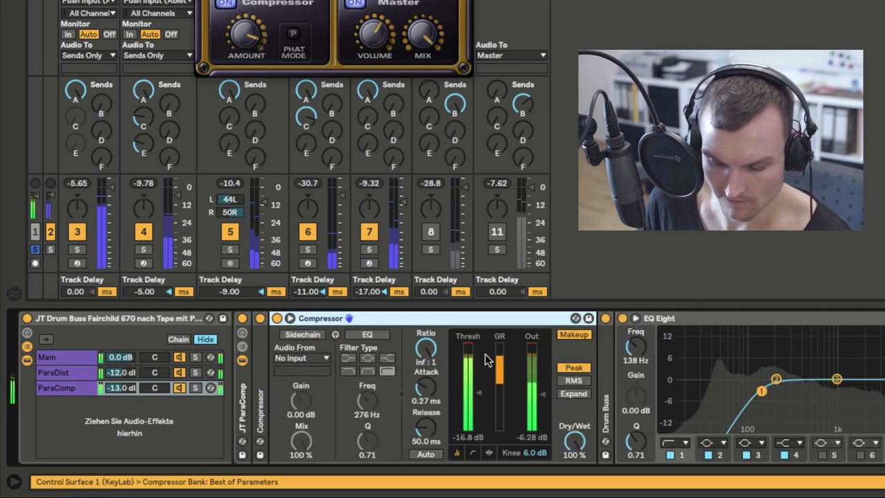
{"action": "double_click", "coordinate": [464, 318]}
Unfold the ParaComp chain's Drum Buss, stop playback, and examine its Hard drive mode and Comp option.
{"action": "double_click", "coordinate": [298, 393]}
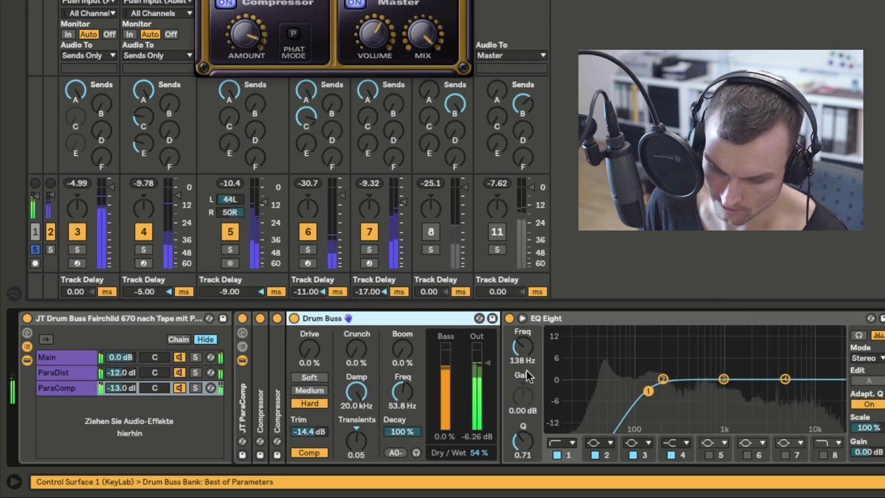
{"action": "key", "text": "space"}
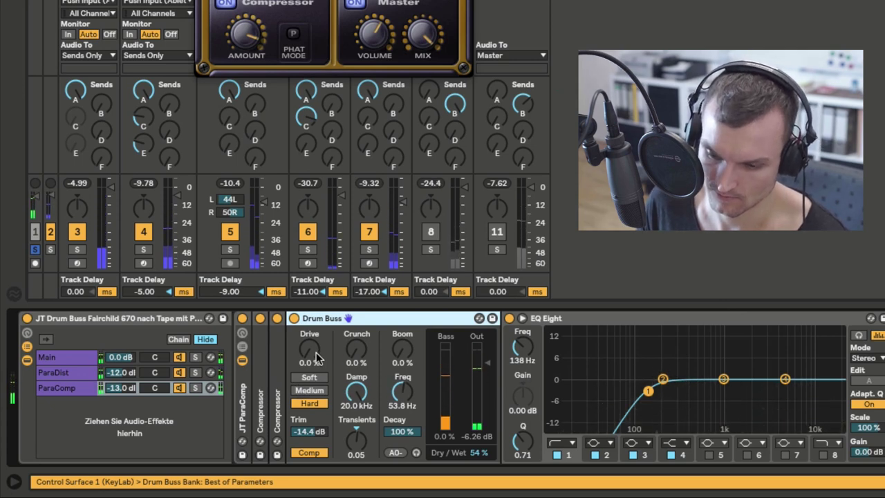
{"action": "left_click", "coordinate": [313, 404]}
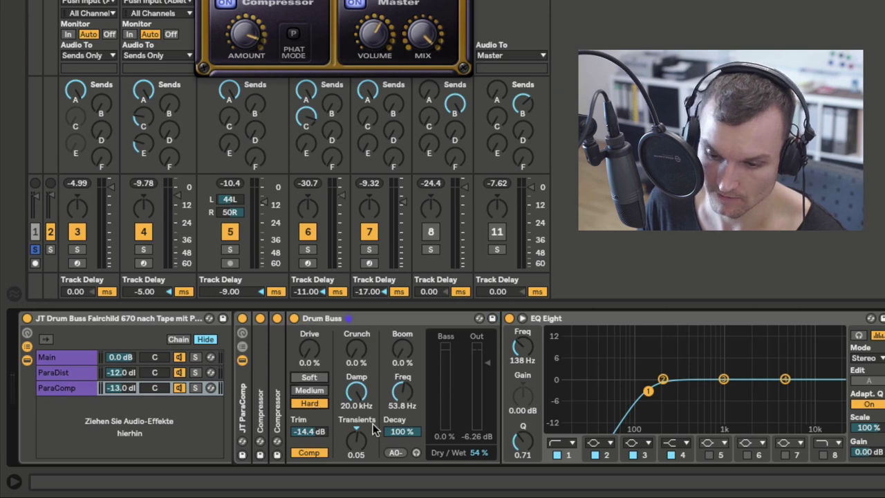
{"action": "left_click", "coordinate": [315, 452]}
{"action": "left_click", "coordinate": [317, 453]}
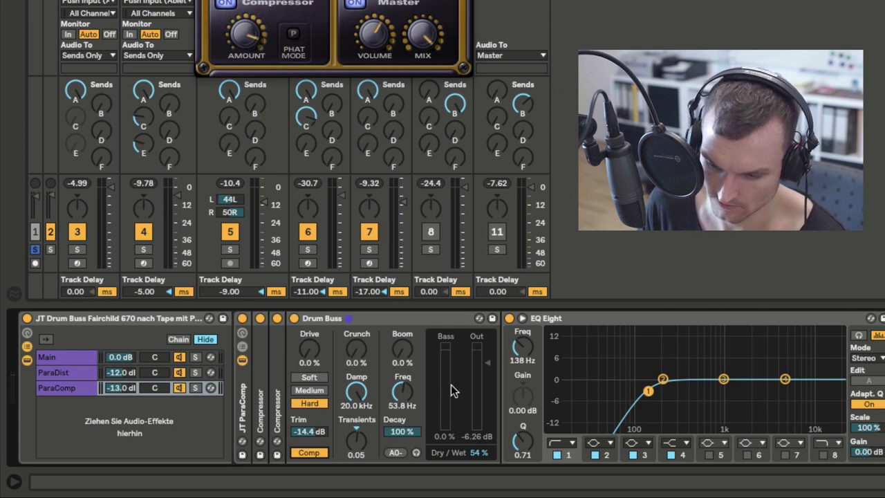
{"action": "double_click", "coordinate": [389, 318]}
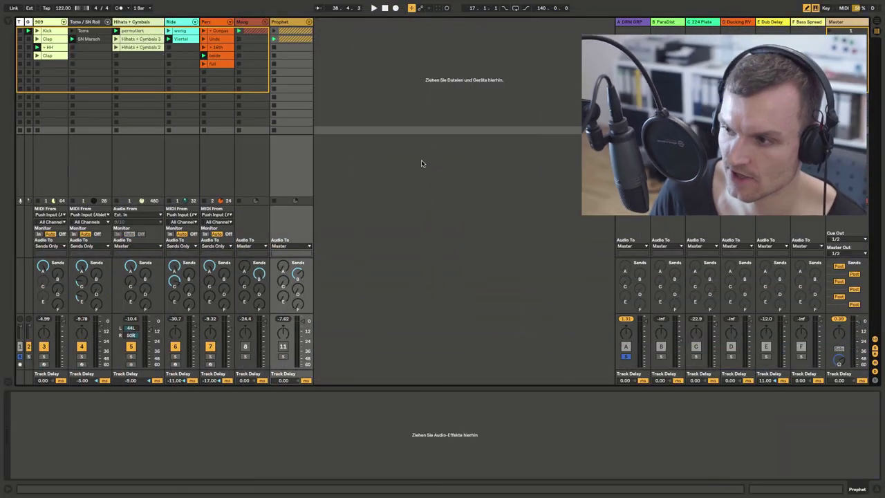
Unfold the 909 track's chains and solo its 808BD03 chain to hear the kick feeding the E Dub Delay return.
{"action": "right_click", "coordinate": [507, 163]}
{"action": "left_click", "coordinate": [444, 176]}
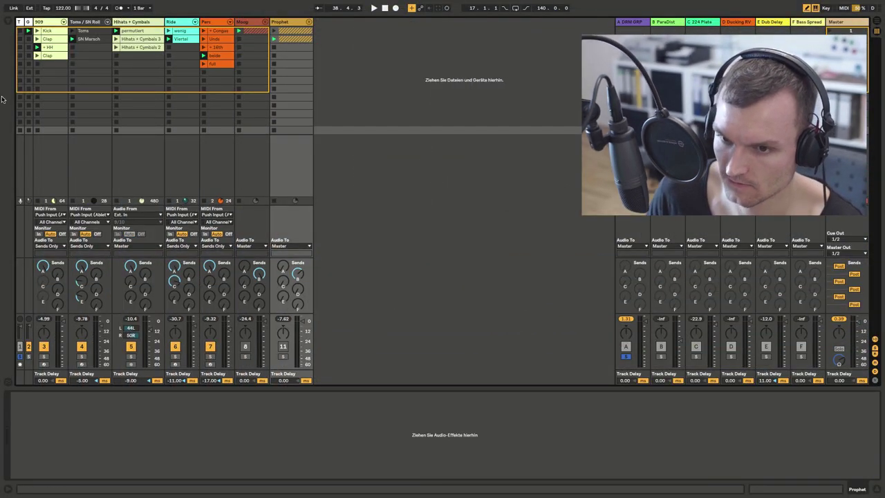
{"action": "left_click", "coordinate": [63, 23]}
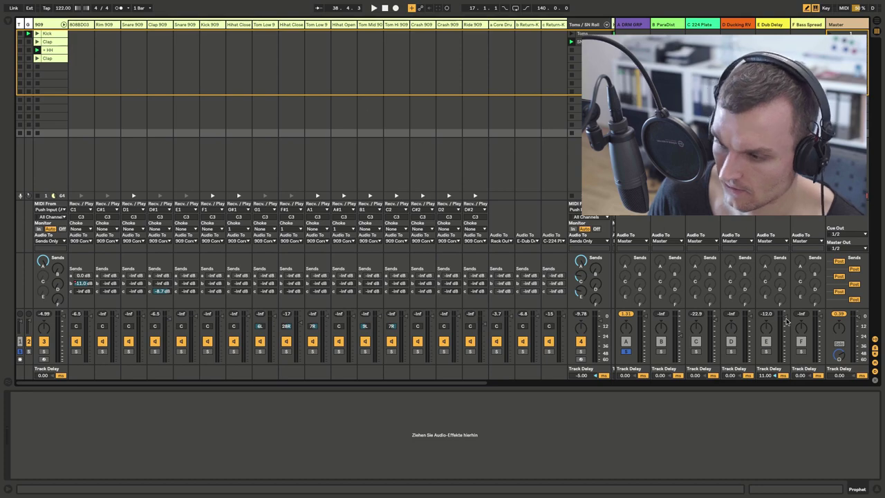
{"action": "left_click", "coordinate": [773, 25]}
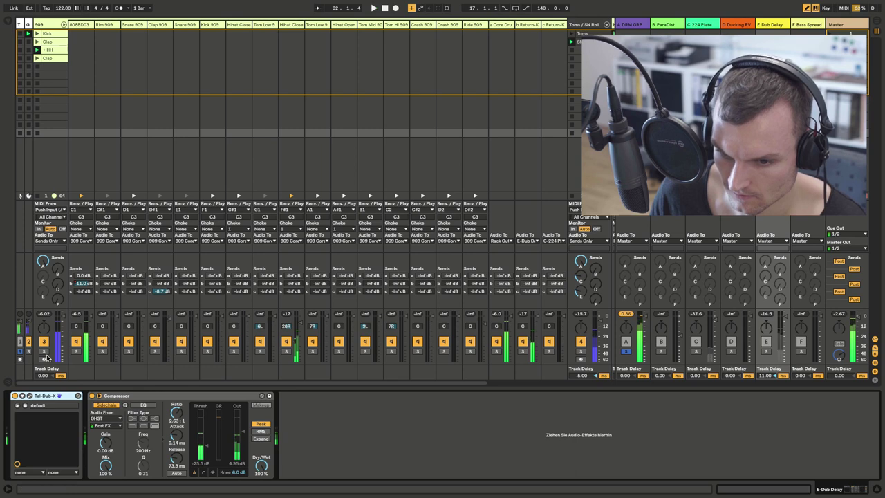
{"action": "left_click", "coordinate": [44, 352]}
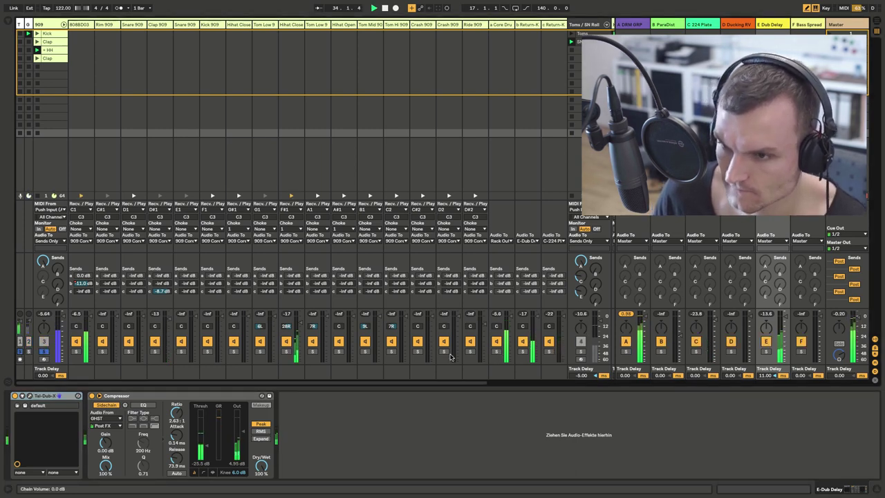
{"action": "left_click", "coordinate": [76, 351]}
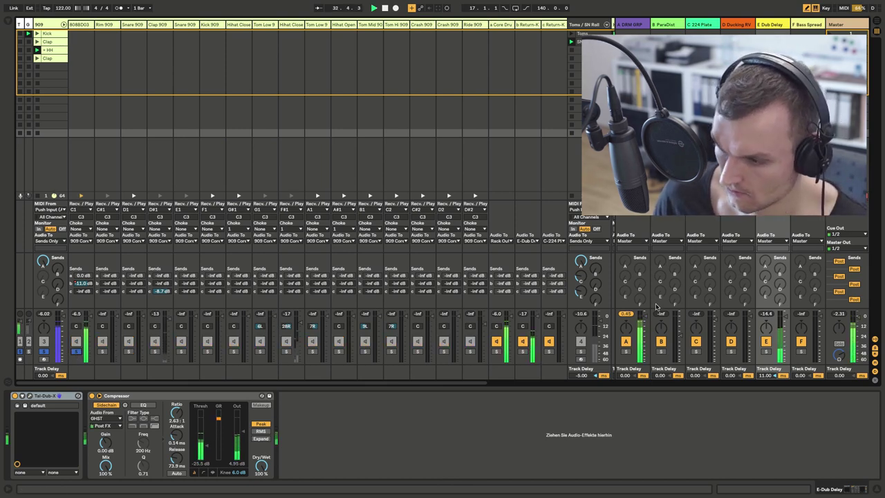
Toggle Tal-Dub-X on the E Dub Delay return to compare the delay, and bring its plugin window into view.
{"action": "left_click", "coordinate": [15, 395]}
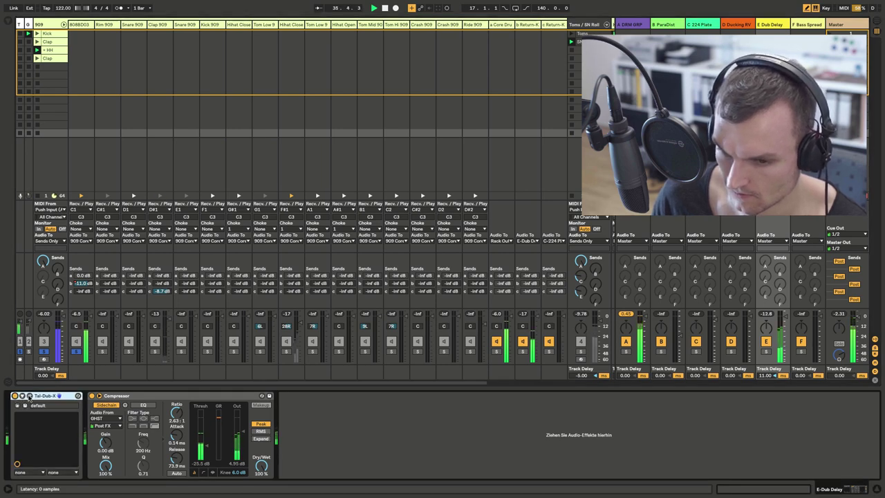
{"action": "left_click", "coordinate": [29, 396]}
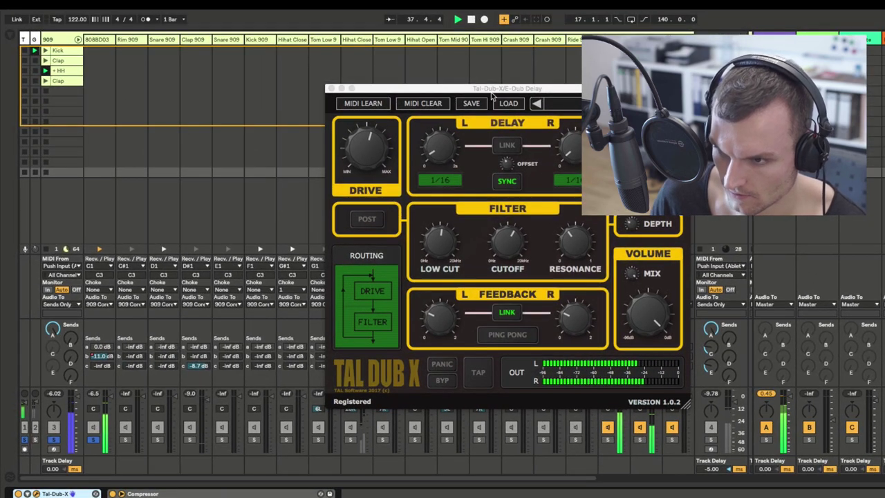
{"action": "left_click_drag", "start_coordinate": [479, 89], "coordinate": [272, 67]}
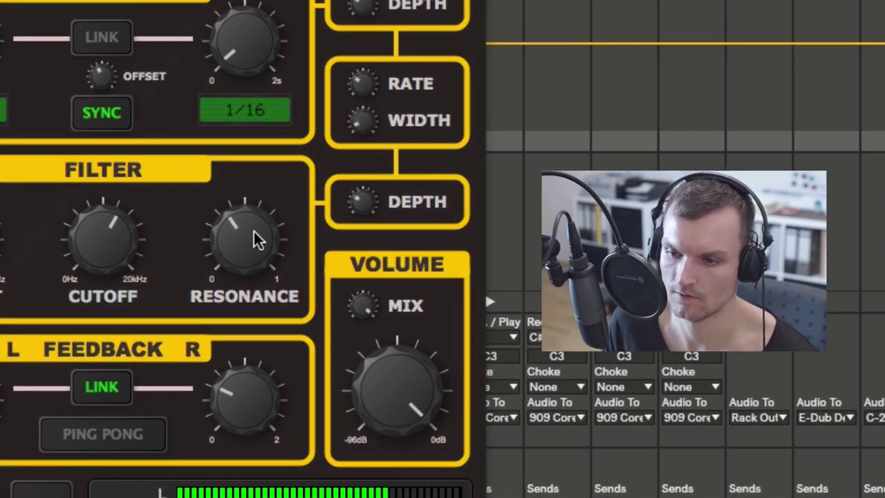
Sweep the Tal-Dub-X filter resonance down to 0 and back up to just below the middle during playback.
{"action": "left_click_drag", "start_coordinate": [253, 232], "coordinate": [253, 284]}
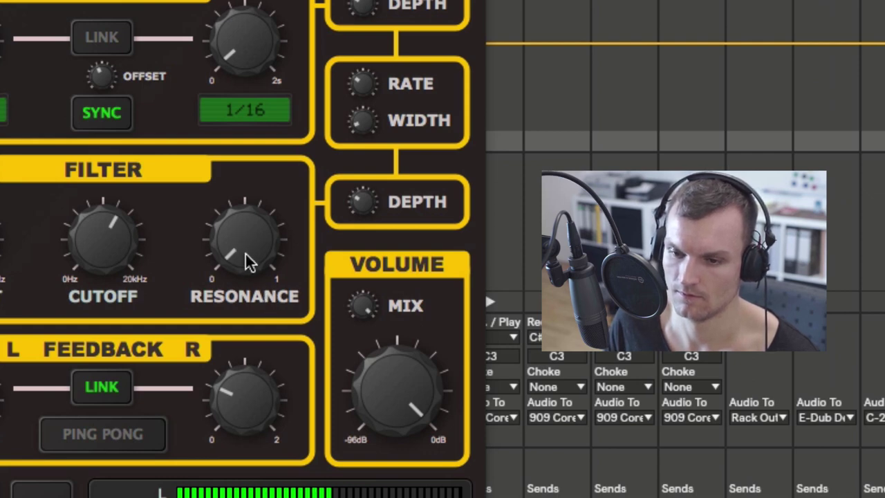
{"action": "left_click_drag", "start_coordinate": [246, 253], "coordinate": [237, 160]}
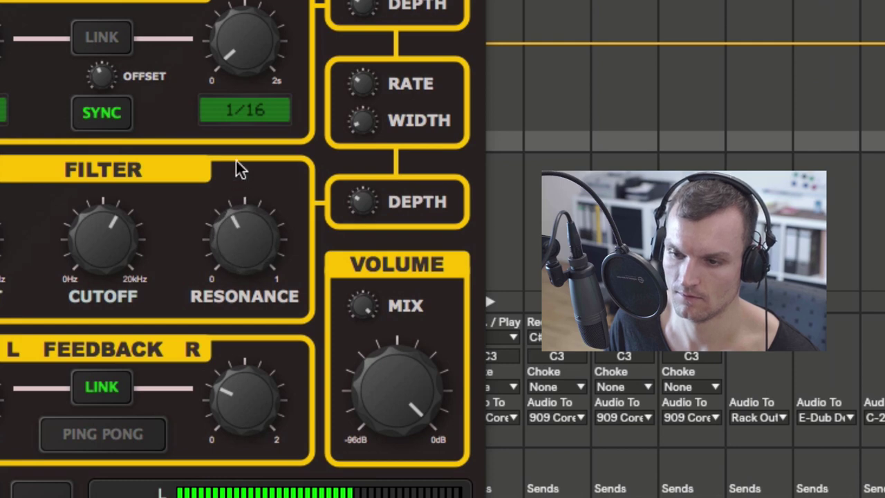
{"action": "left_click_drag", "start_coordinate": [242, 241], "coordinate": [246, 251]}
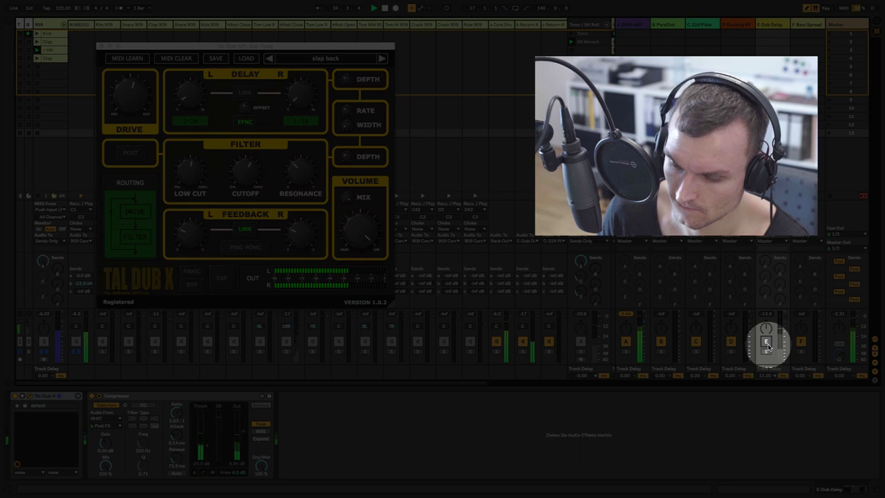
Switch the E Dub Delay return off and on to compare its effect on the kick, and close the Tal-Dub-X window.
{"action": "left_click", "coordinate": [766, 341]}
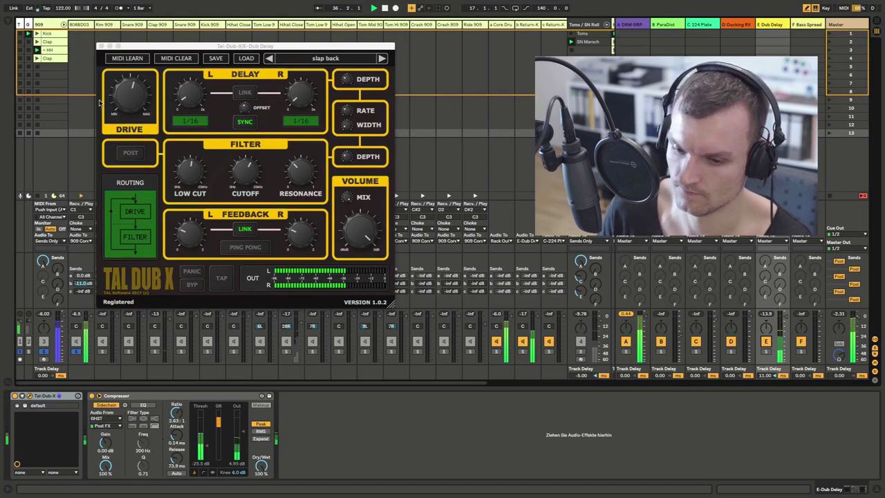
{"action": "left_click", "coordinate": [101, 47]}
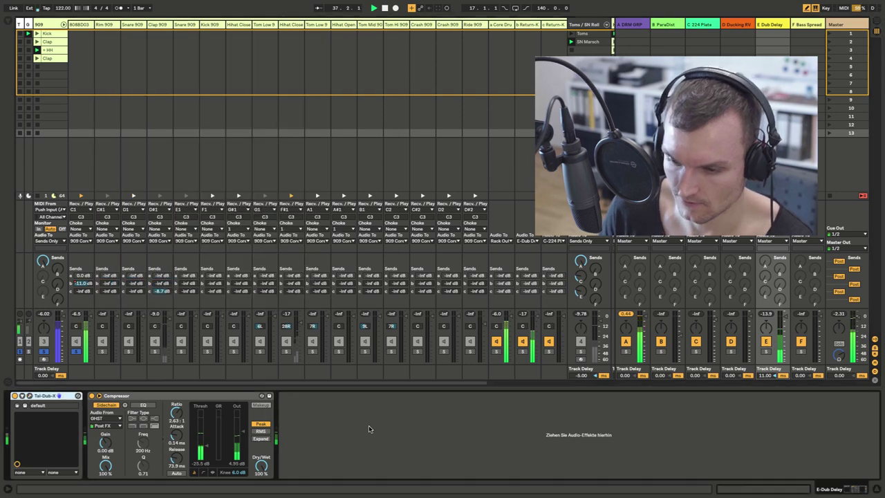
Examine the delay return's sidechained Compressor and temporarily widen the GHST track to view its Sends Only output routing.
{"action": "left_click", "coordinate": [186, 429]}
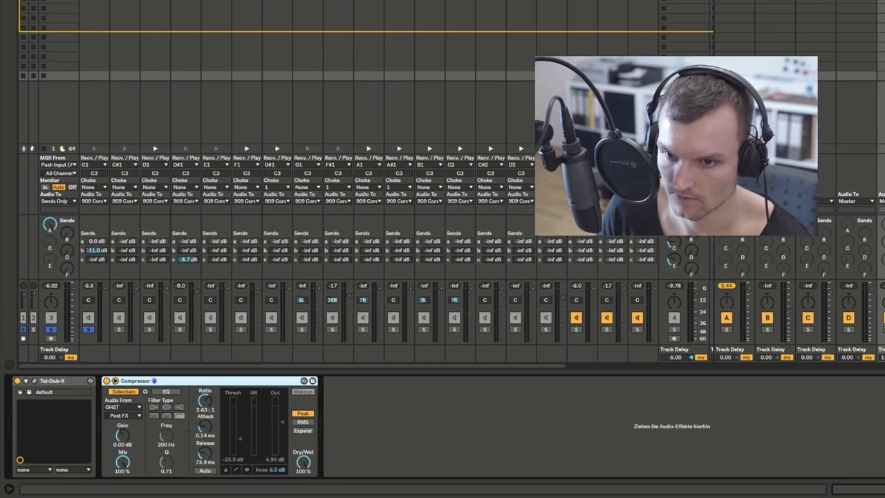
{"action": "left_click_drag", "start_coordinate": [33, 25], "coordinate": [100, 33]}
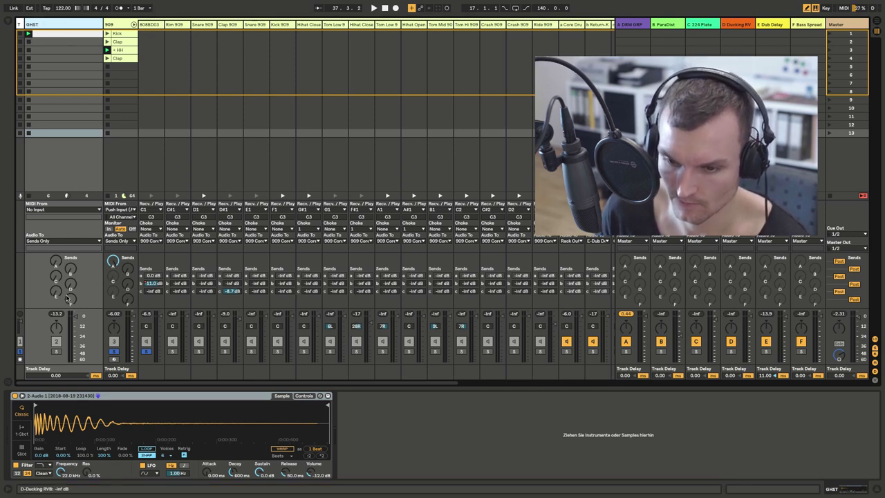
{"action": "left_click", "coordinate": [59, 241]}
{"action": "left_click", "coordinate": [287, 252]}
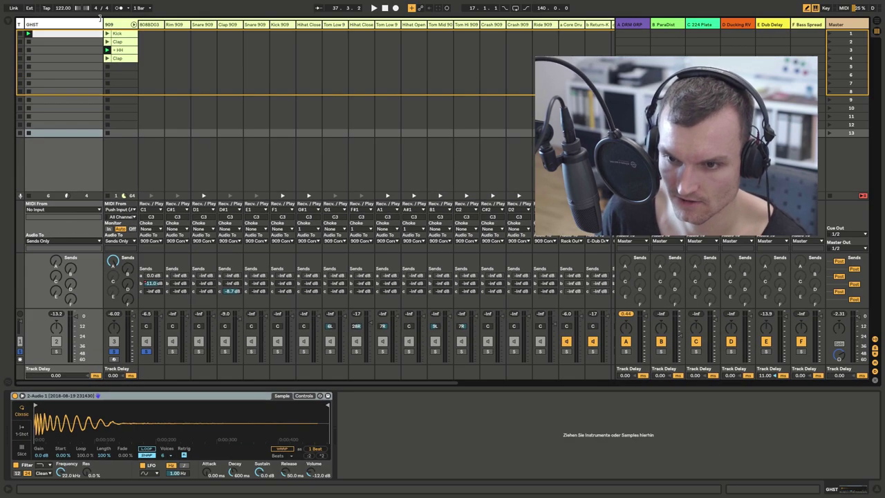
{"action": "scroll", "coordinate": [318, 208], "scroll_direction": "right", "scroll_amount": 3}
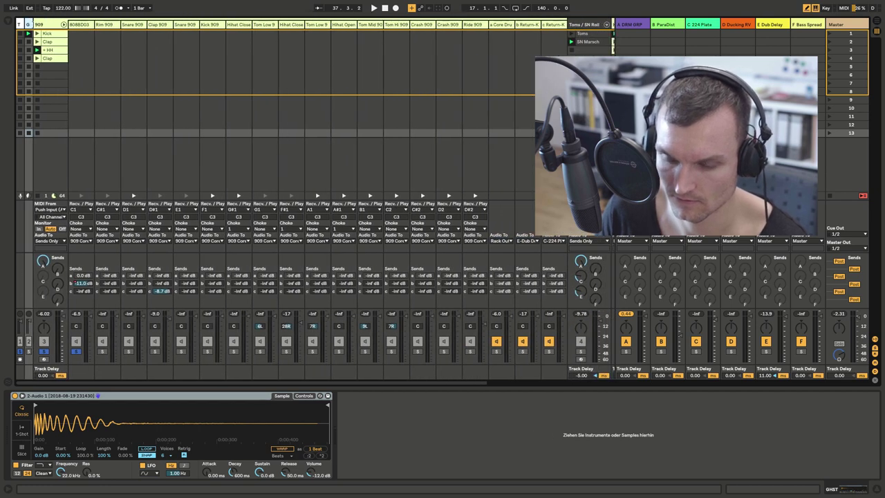
{"action": "left_click", "coordinate": [388, 427]}
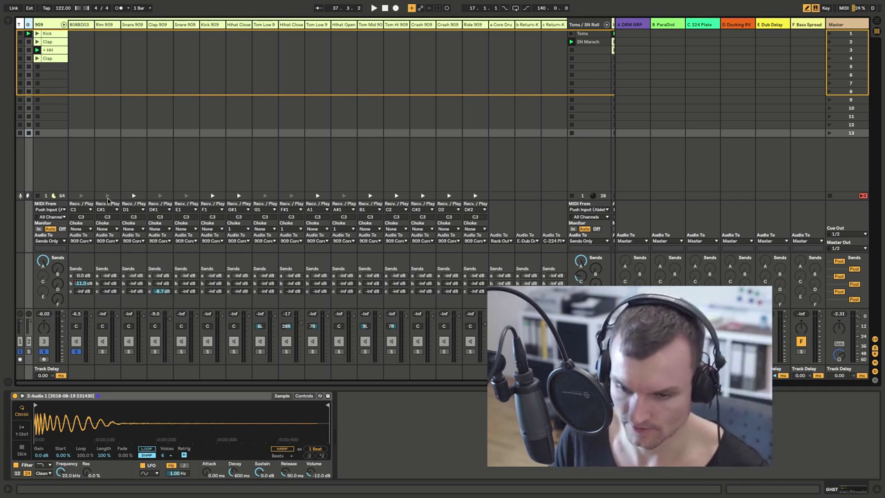
Collapse the 909 track's chains and unsolo the track to play the full drum groove.
{"action": "left_click", "coordinate": [63, 25]}
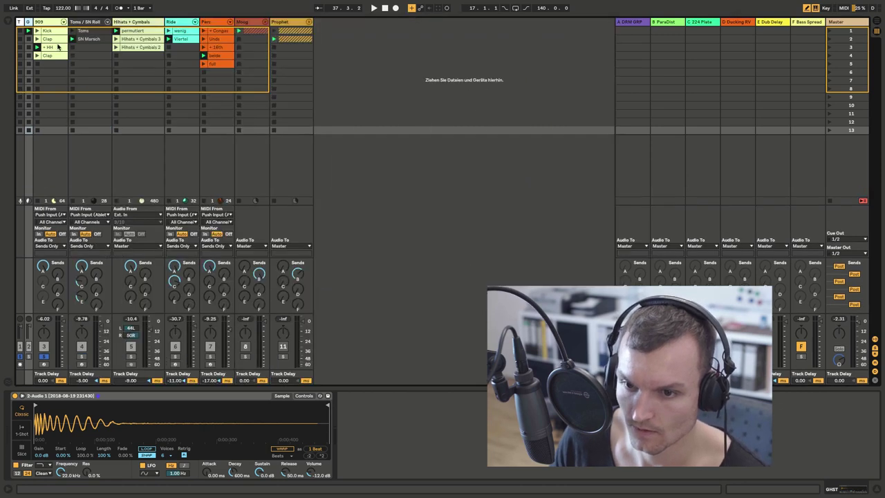
{"action": "left_click", "coordinate": [44, 357]}
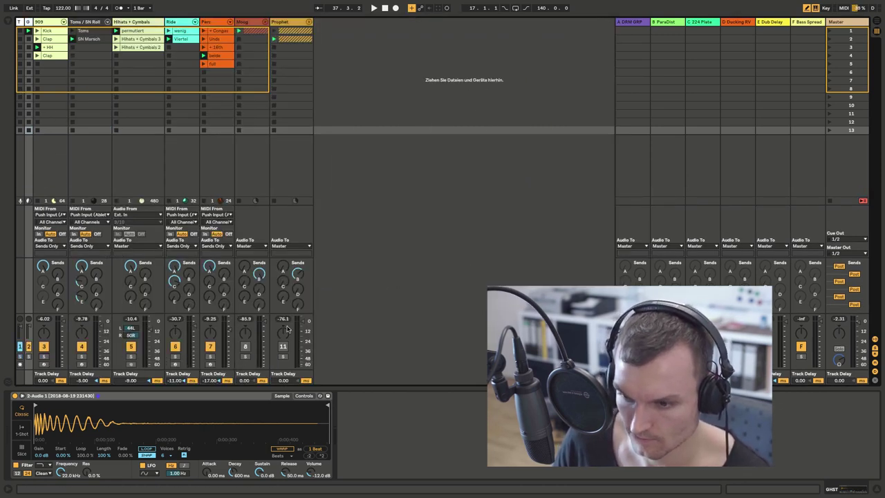
{"action": "key", "text": "space"}
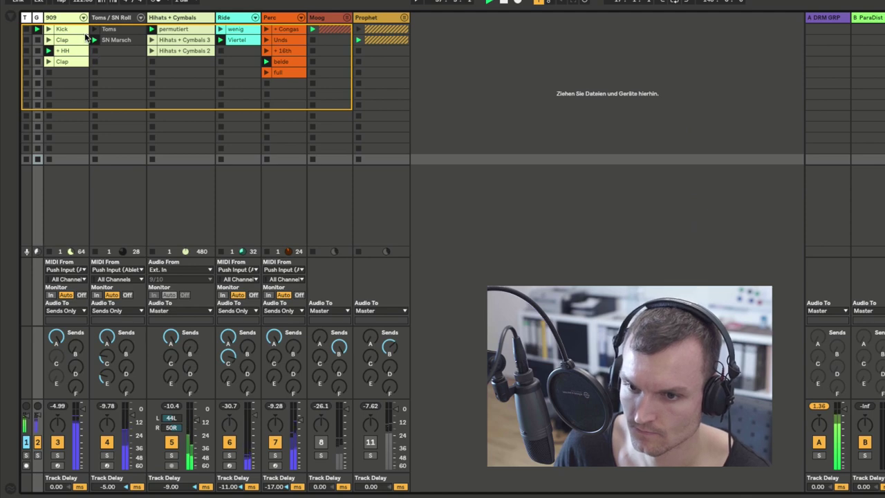
Vary the playing groove by launching the 909's second-row Clap clip, stopping Toms / SN Roll, and switching Perc to + 16th and back to beide.
{"action": "left_click", "coordinate": [48, 40]}
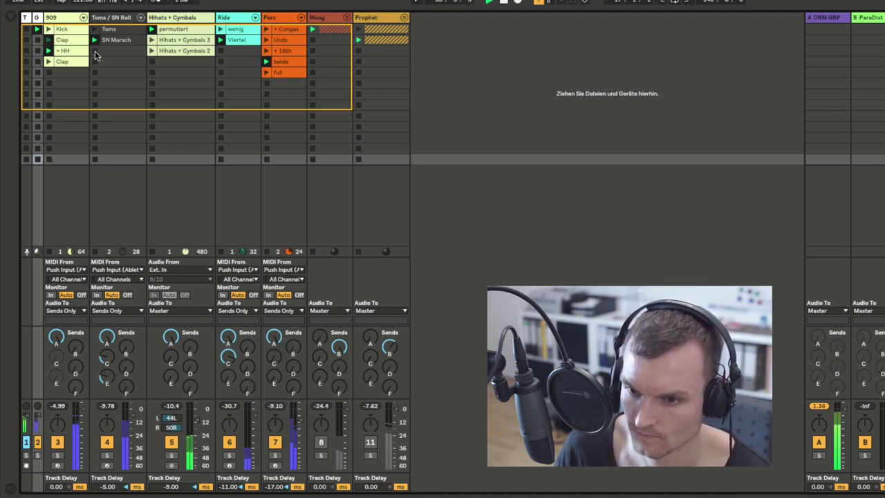
{"action": "left_click", "coordinate": [94, 51]}
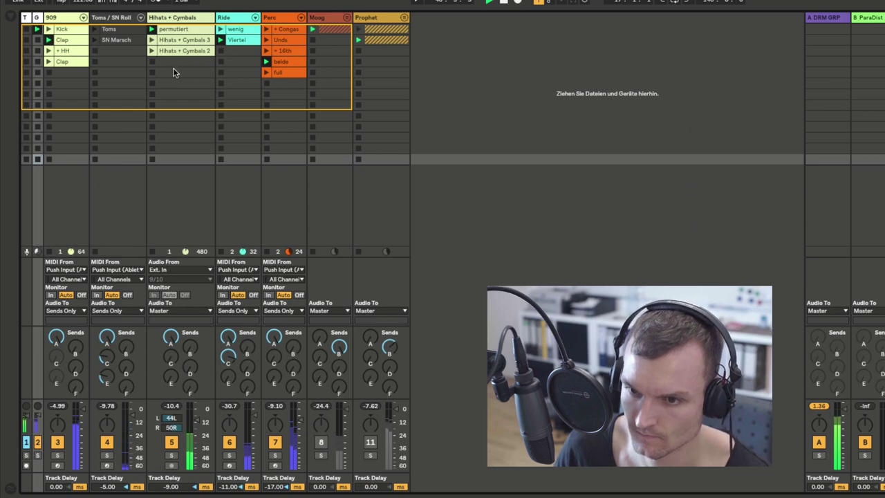
{"action": "left_click", "coordinate": [267, 51]}
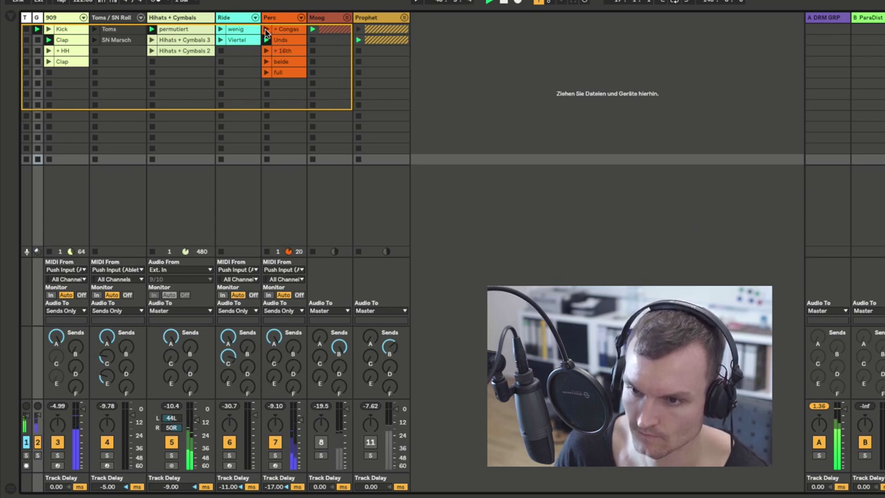
{"action": "left_click", "coordinate": [266, 62]}
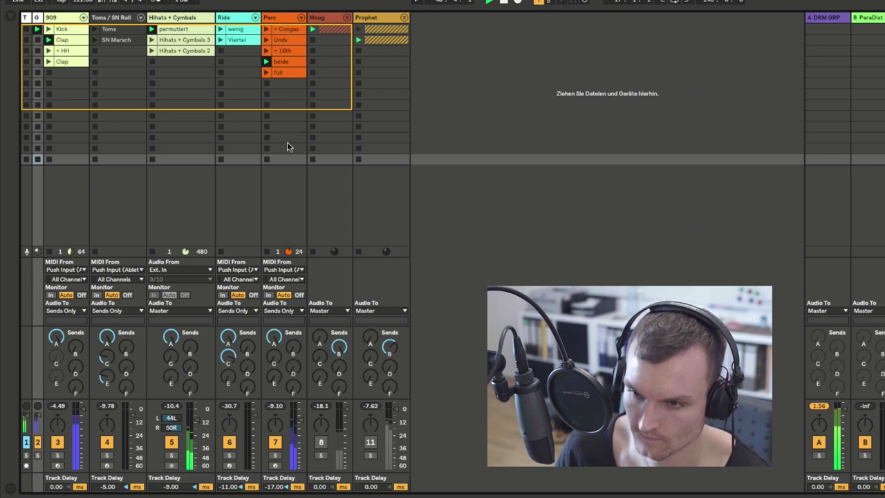
Inspect the TAL Filter 2 volume modulation curve on the Perc track's Egg Shaker chain and close its window.
{"action": "left_click", "coordinate": [275, 21]}
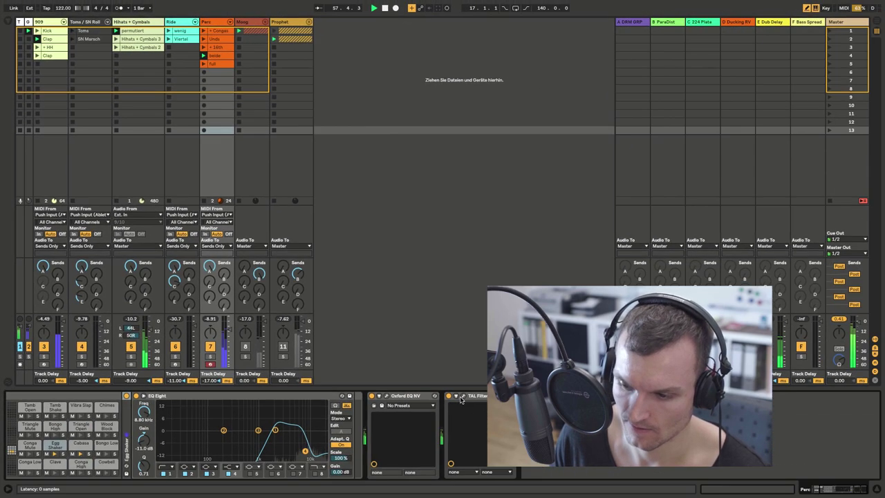
{"action": "left_click", "coordinate": [467, 396]}
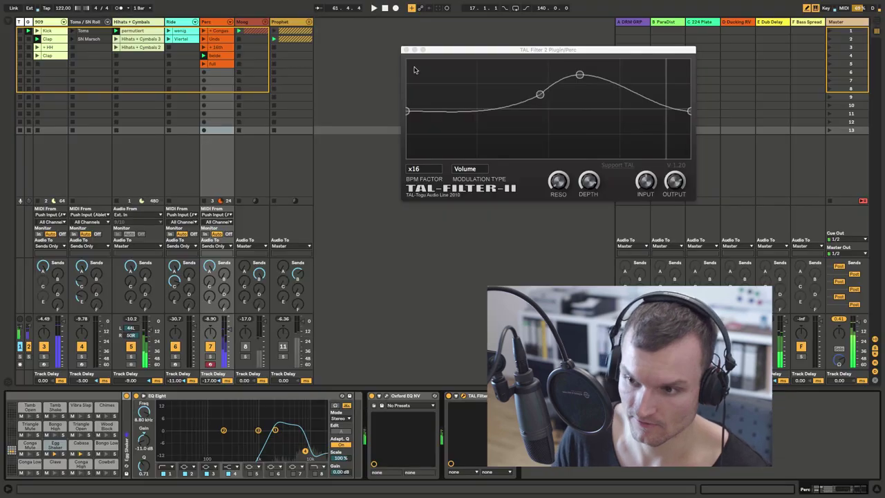
{"action": "left_click", "coordinate": [408, 50]}
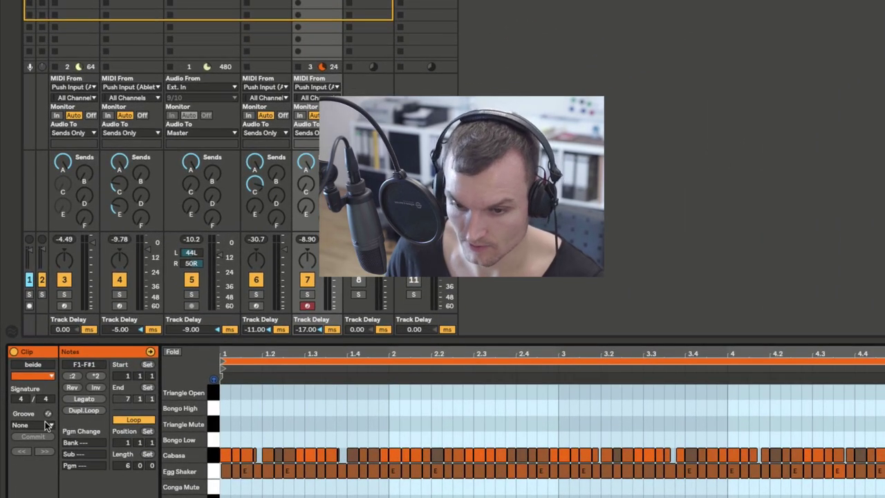
Examine the TR-09 Shuffle groove choices for the Perc track's beide clip, keeping its groove set to None.
{"action": "left_click", "coordinate": [31, 370]}
{"action": "left_click", "coordinate": [30, 487]}
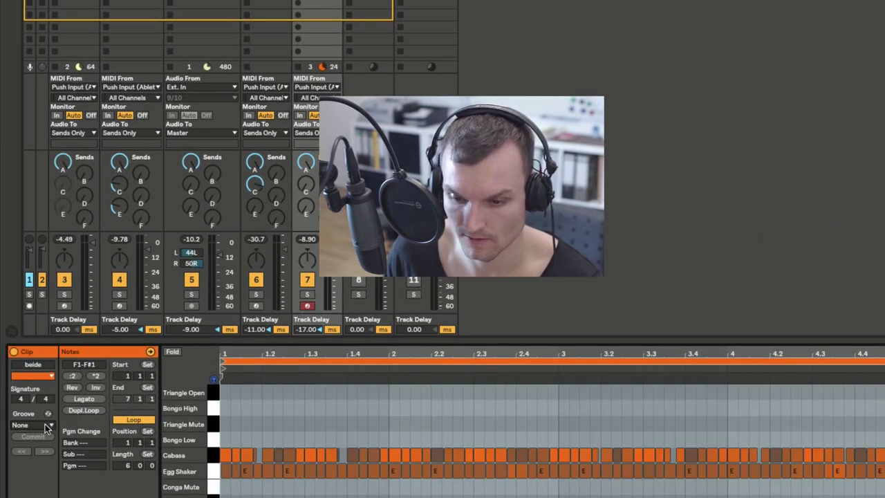
{"action": "left_click", "coordinate": [47, 427]}
{"action": "left_click", "coordinate": [34, 495]}
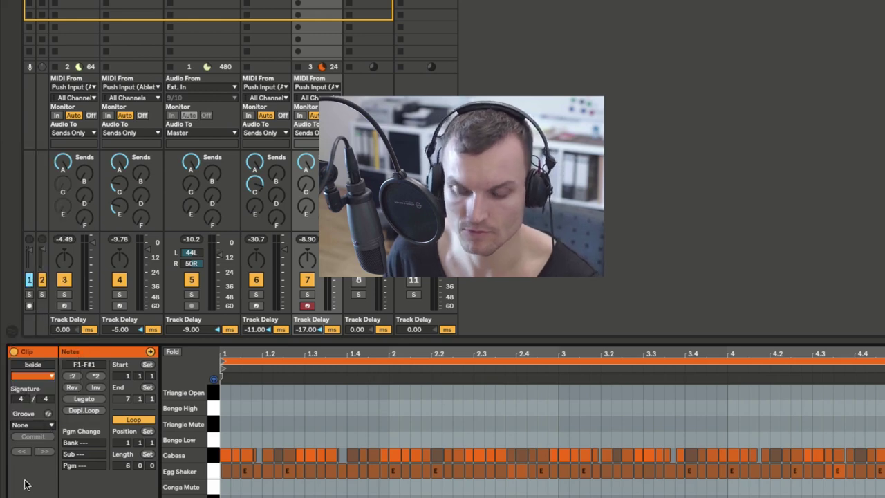
{"action": "left_click", "coordinate": [34, 427]}
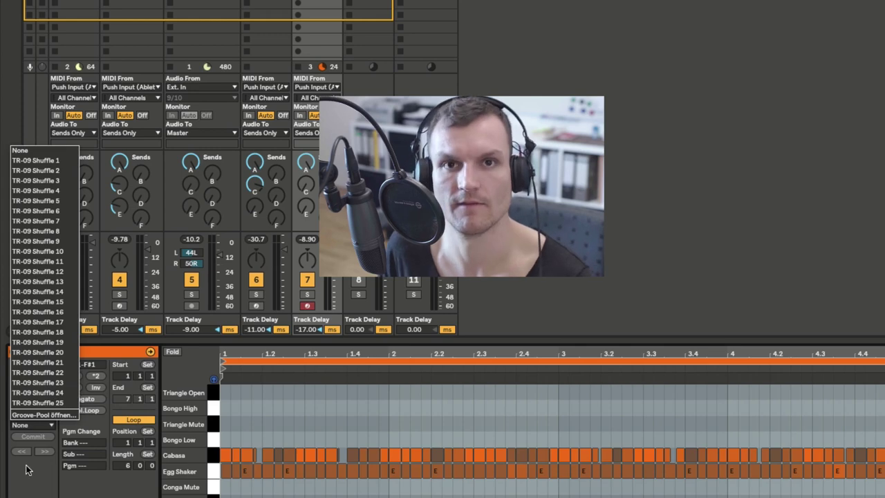
{"action": "left_click", "coordinate": [24, 490]}
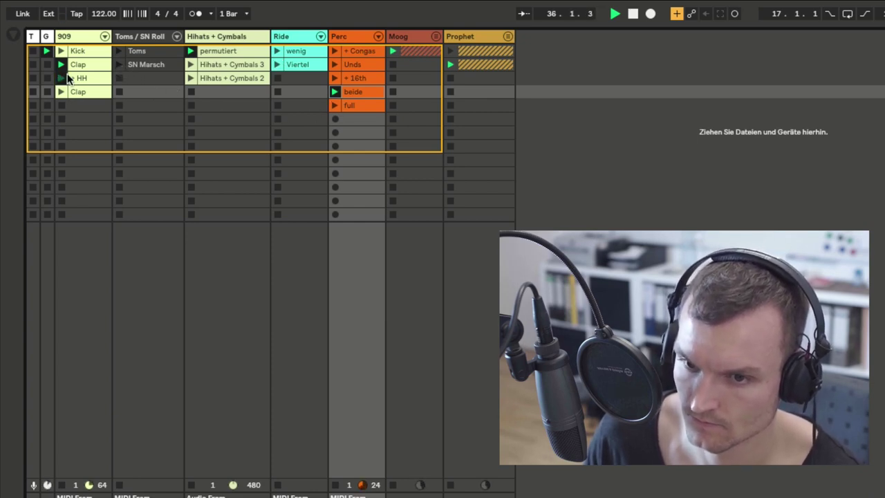
Launch the SN Marsch clip on the Toms / SN Roll track alongside the 909's + HH clip.
{"action": "left_click", "coordinate": [118, 63]}
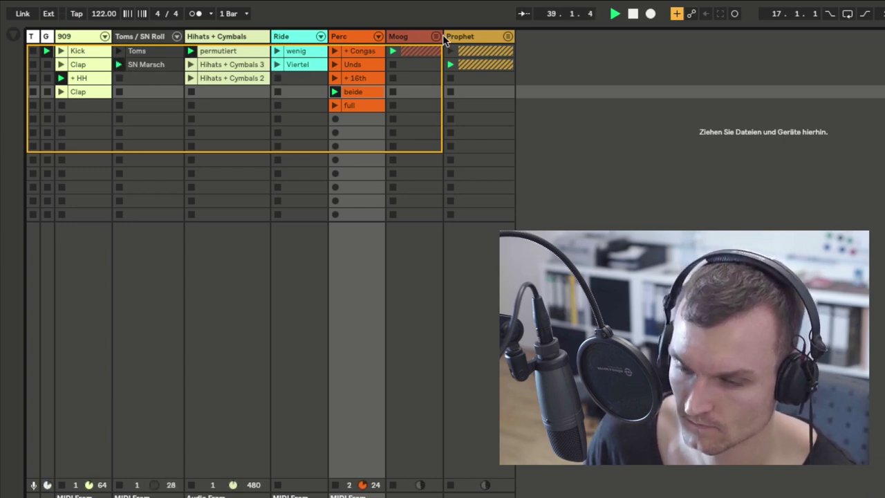